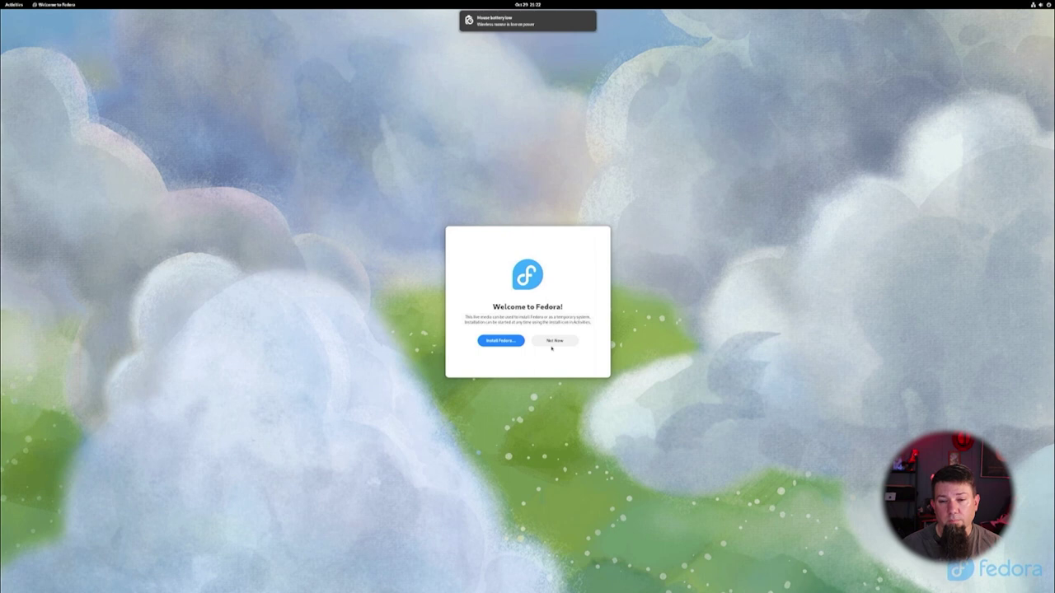
Start the Fedora installation and scale the display to 200%, keeping the change.
{"action": "left_click", "coordinate": [506, 342]}
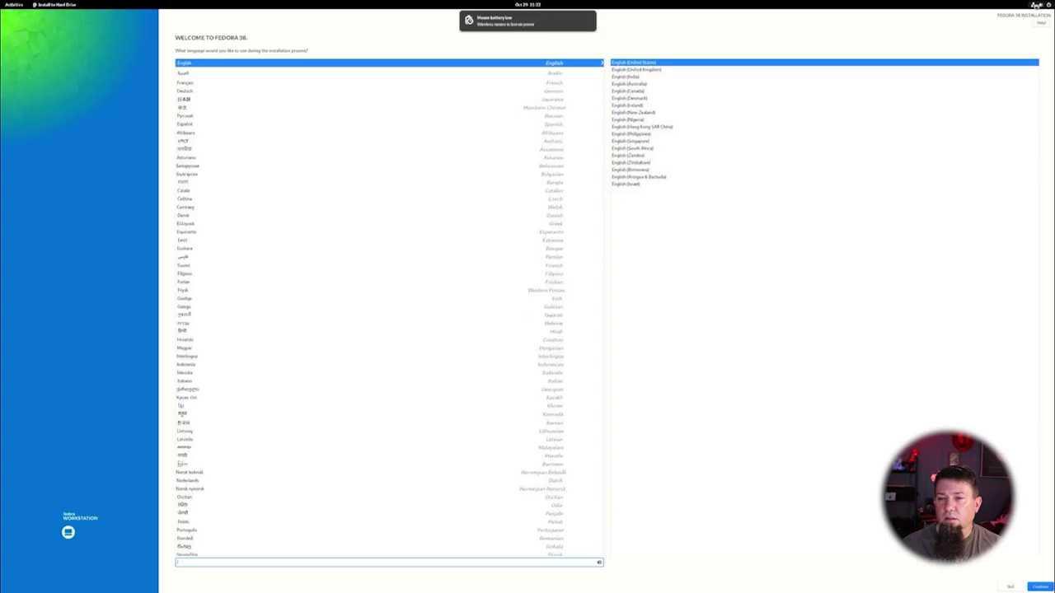
{"action": "left_click", "coordinate": [1035, 6]}
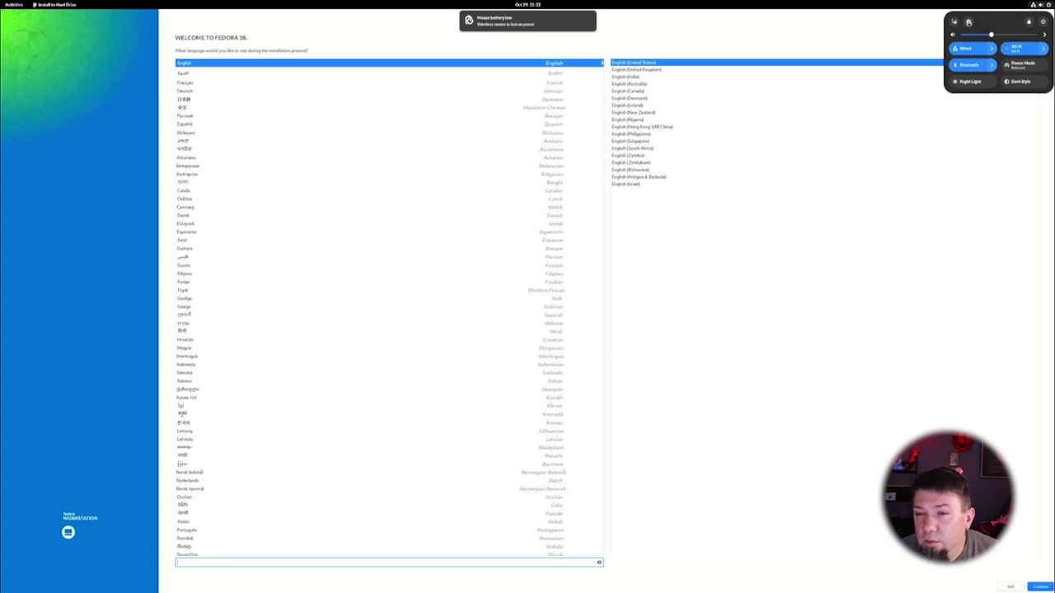
{"action": "left_click", "coordinate": [970, 22]}
{"action": "left_click", "coordinate": [261, 249]}
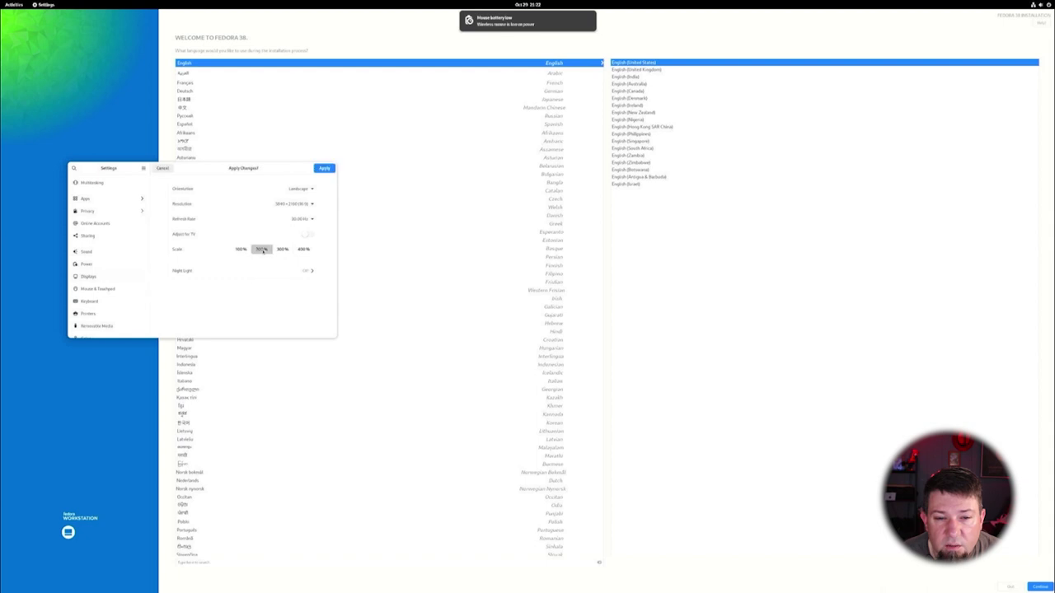
{"action": "left_click", "coordinate": [322, 169]}
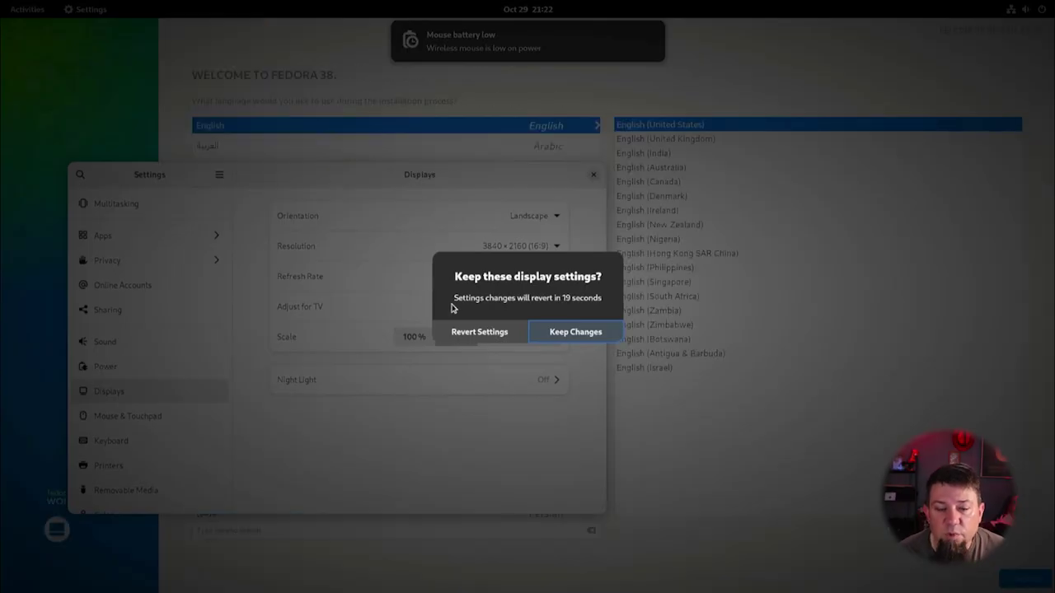
{"action": "left_click", "coordinate": [577, 334]}
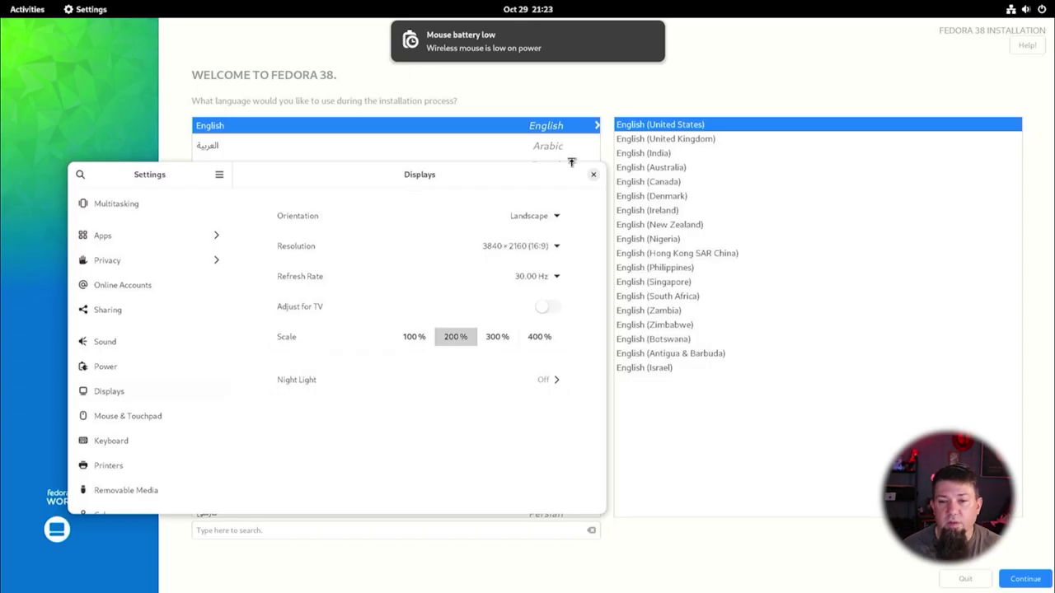
Return to the installer and continue with English (United States) as the language.
{"action": "left_click", "coordinate": [593, 176]}
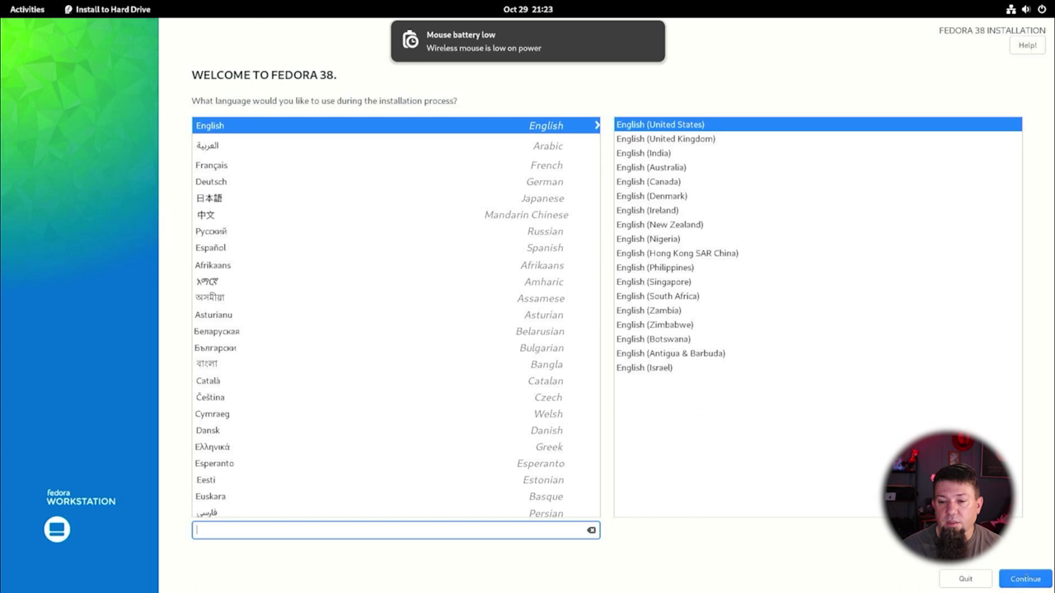
{"action": "left_click", "coordinate": [1022, 580]}
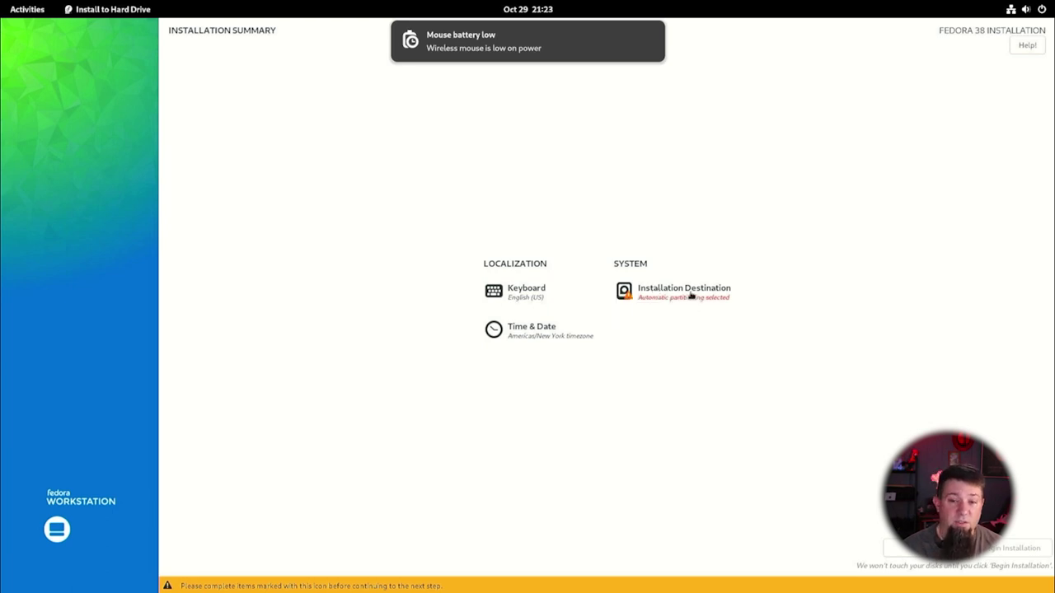
{"action": "left_click", "coordinate": [691, 293]}
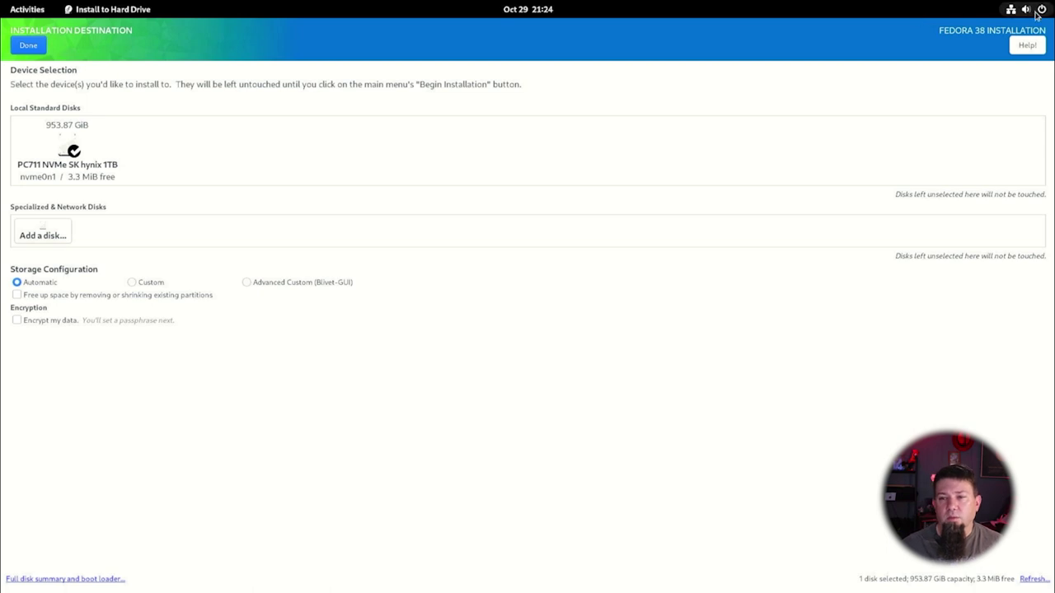
Choose Restart from the system menu's power options.
{"action": "left_click", "coordinate": [1040, 10]}
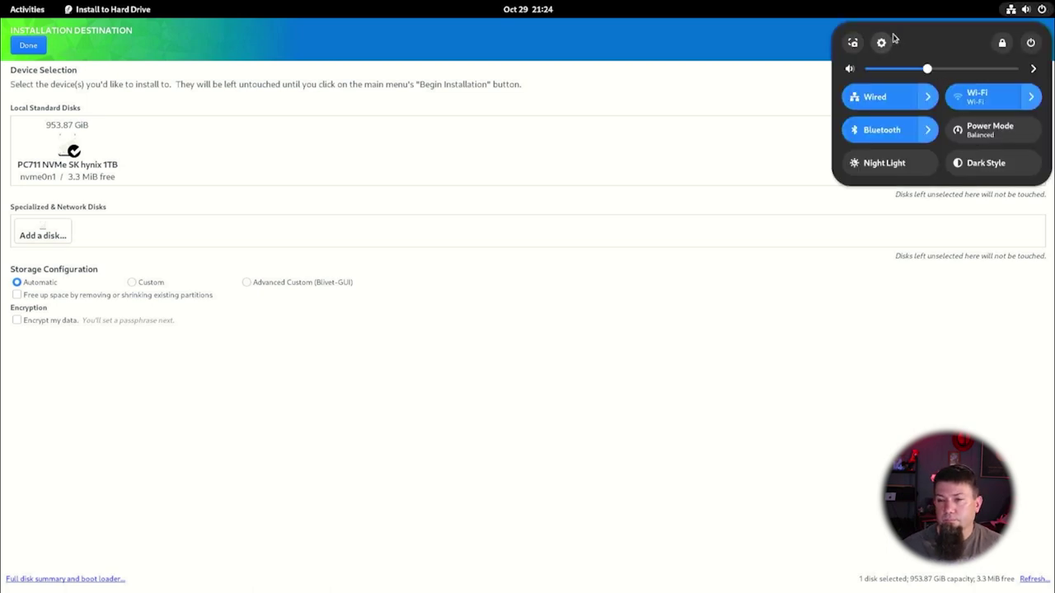
{"action": "left_click", "coordinate": [1031, 43]}
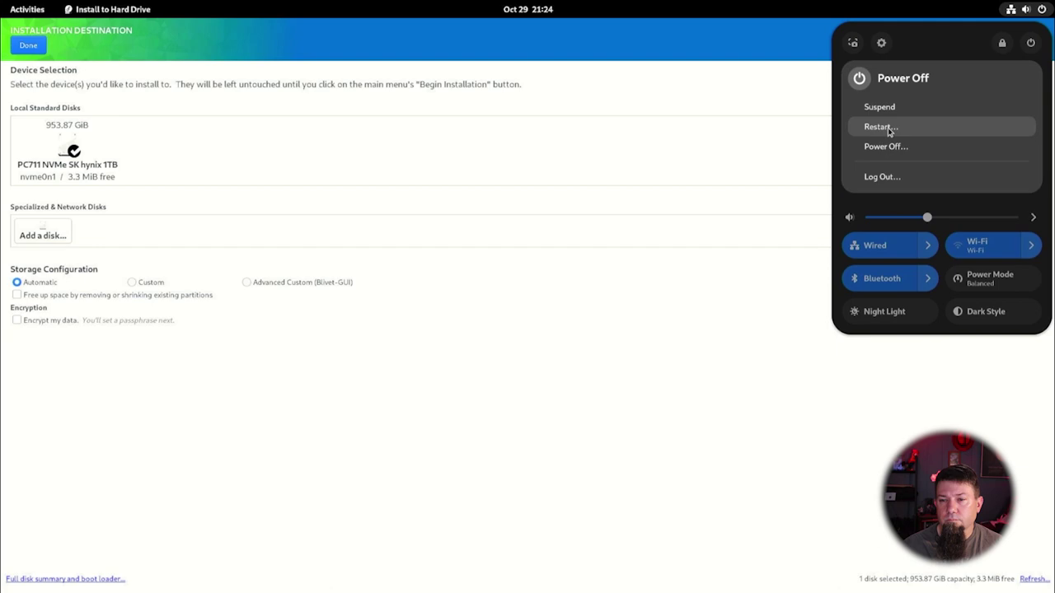
{"action": "left_click", "coordinate": [889, 132]}
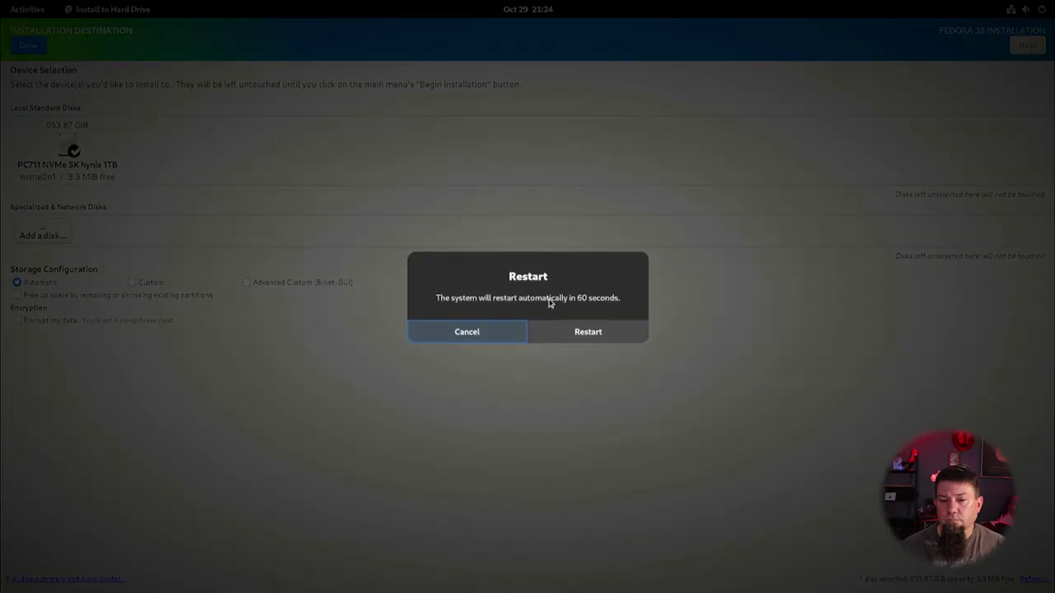
Confirm the restart so the machine reboots into the Alienware BIOS setup.
{"action": "left_click", "coordinate": [576, 334]}
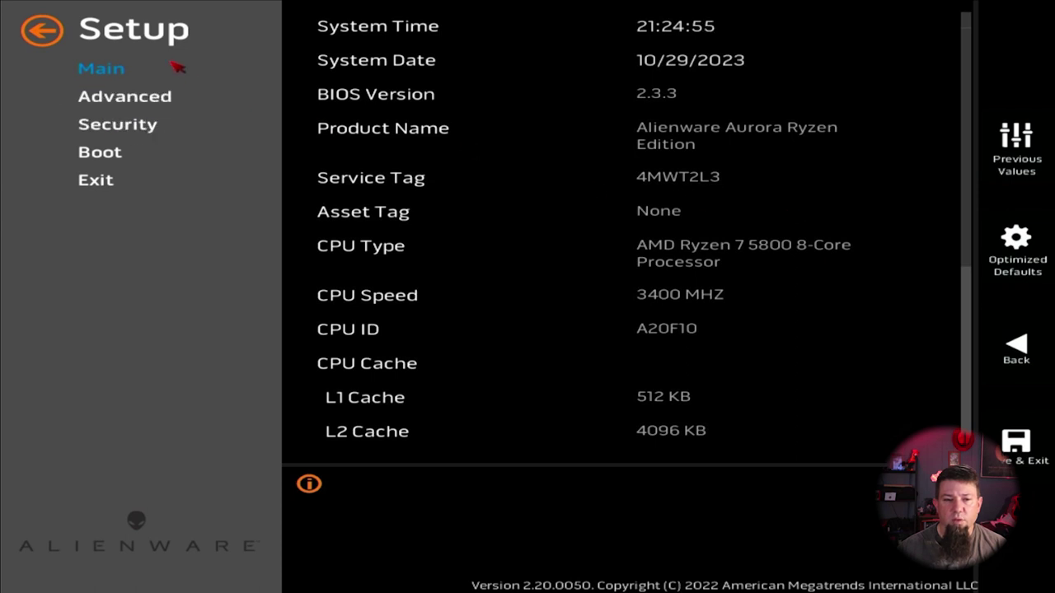
Change Advanced > SATA Operation from RAID On to AHCI, then save and reset.
{"action": "left_click", "coordinate": [150, 104]}
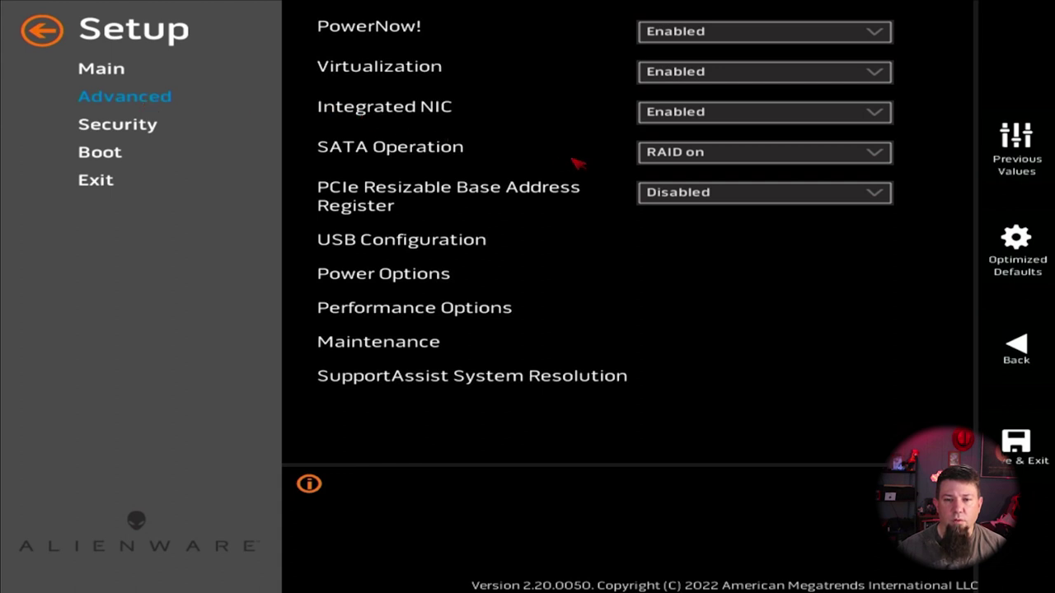
{"action": "left_click", "coordinate": [772, 165]}
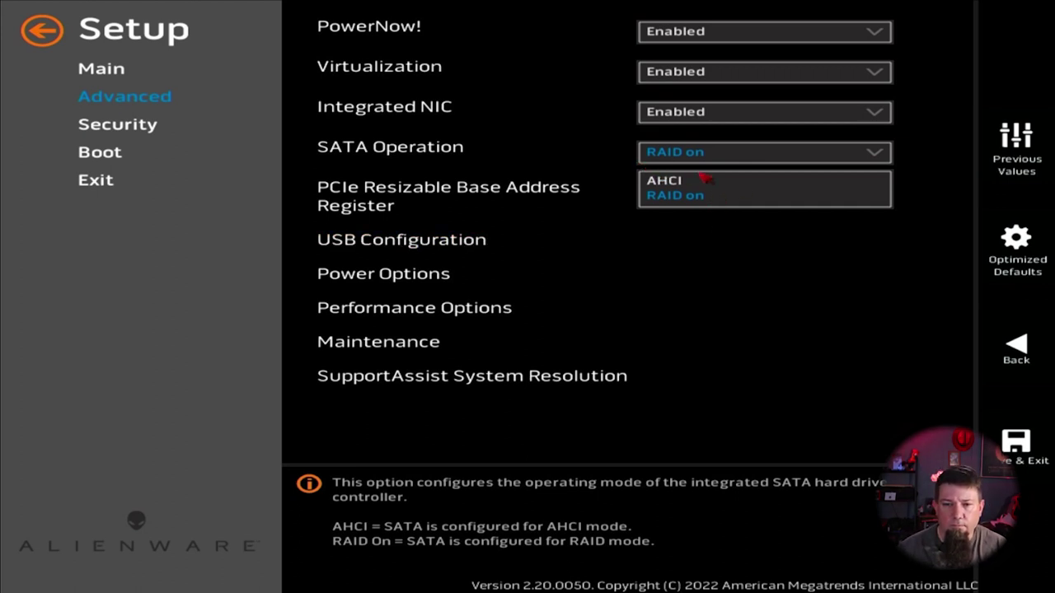
{"action": "left_click", "coordinate": [707, 187]}
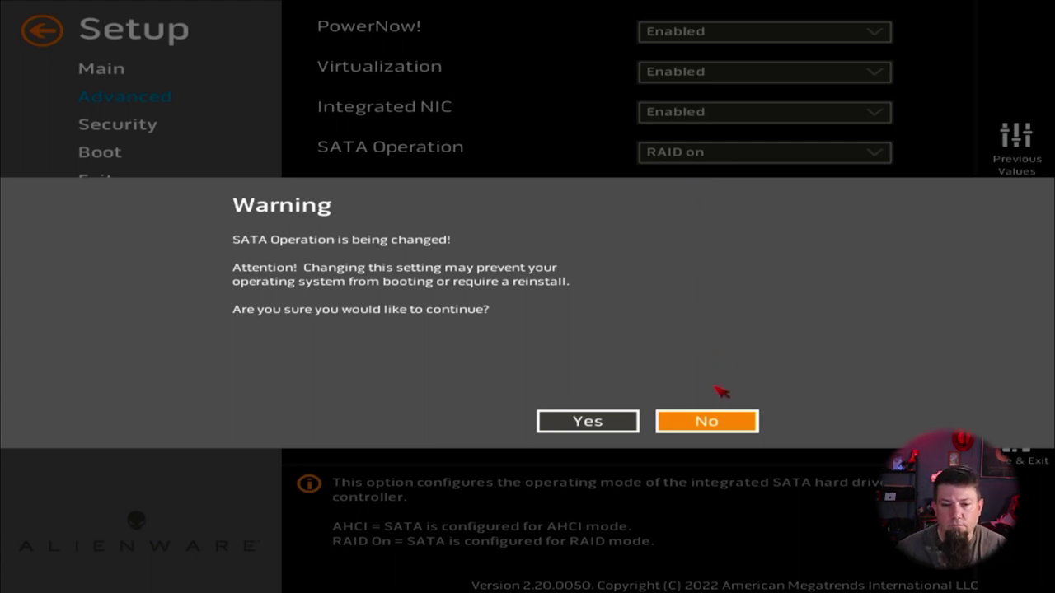
{"action": "left_click", "coordinate": [590, 421]}
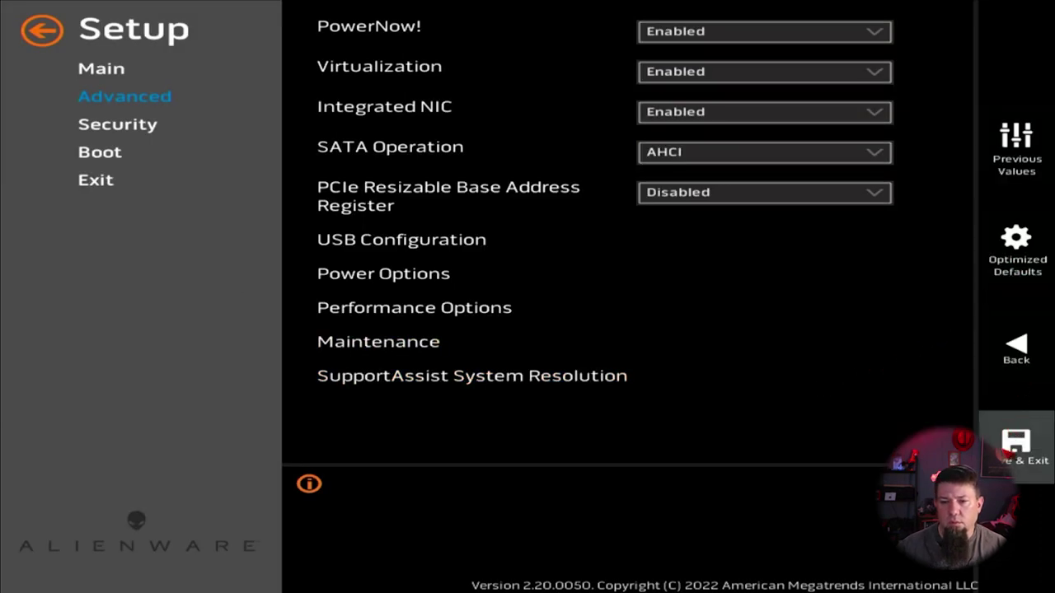
{"action": "left_click", "coordinate": [1007, 453]}
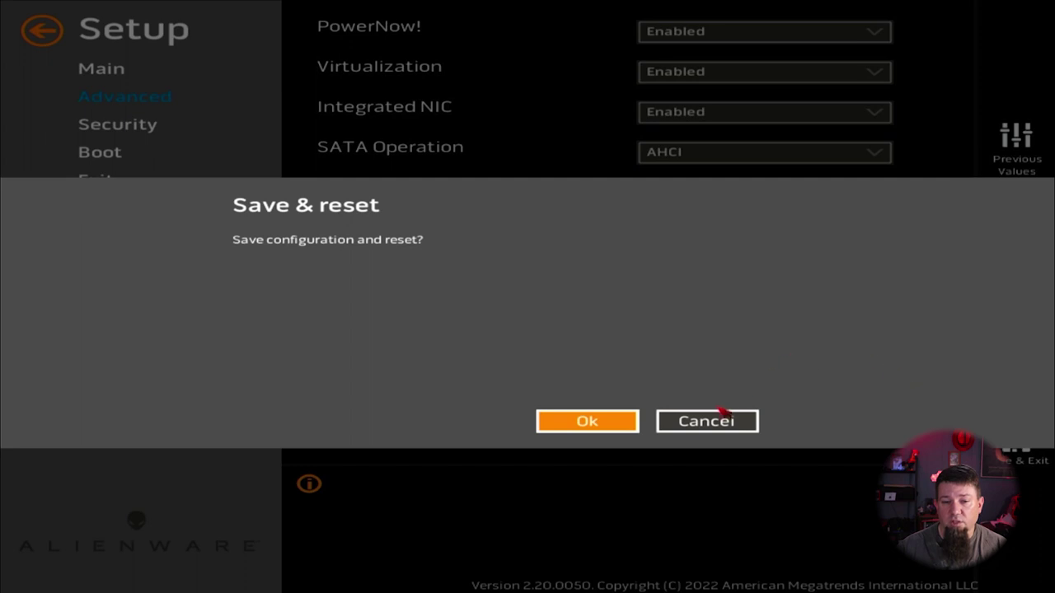
{"action": "left_click", "coordinate": [628, 422]}
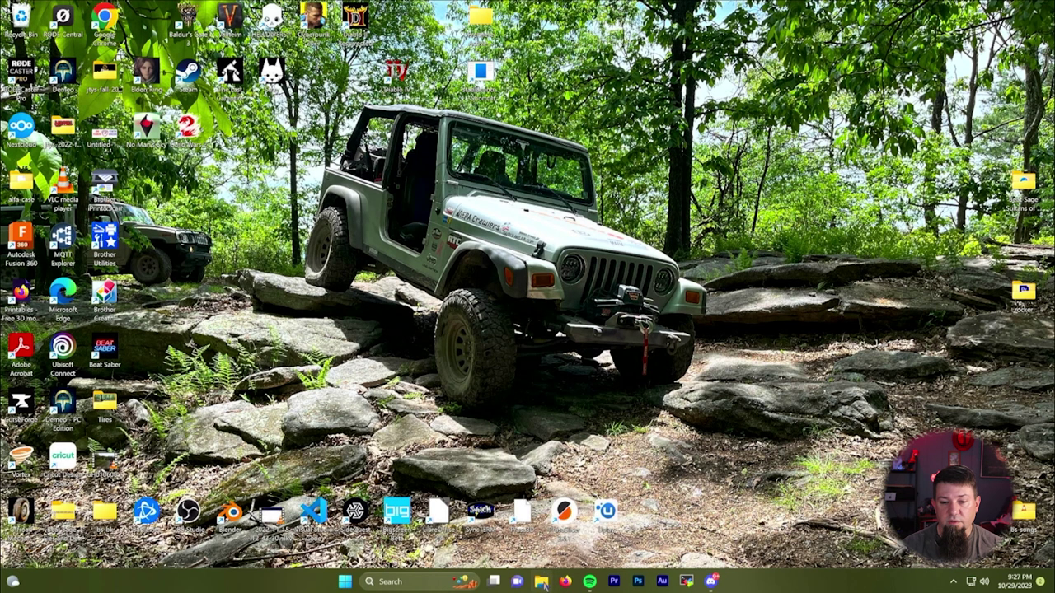
Browse the DATA (D:) drive in File Explorer, then close Explorer and DS4Windows.
{"action": "left_click", "coordinate": [541, 581]}
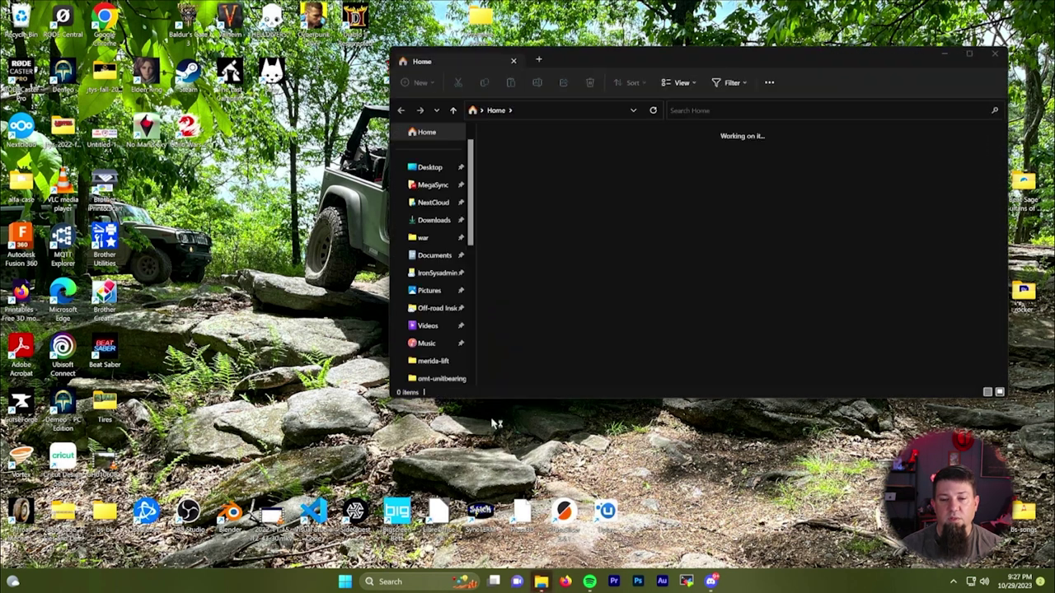
{"action": "scroll", "coordinate": [427, 303], "scroll_direction": "down", "scroll_amount": 2}
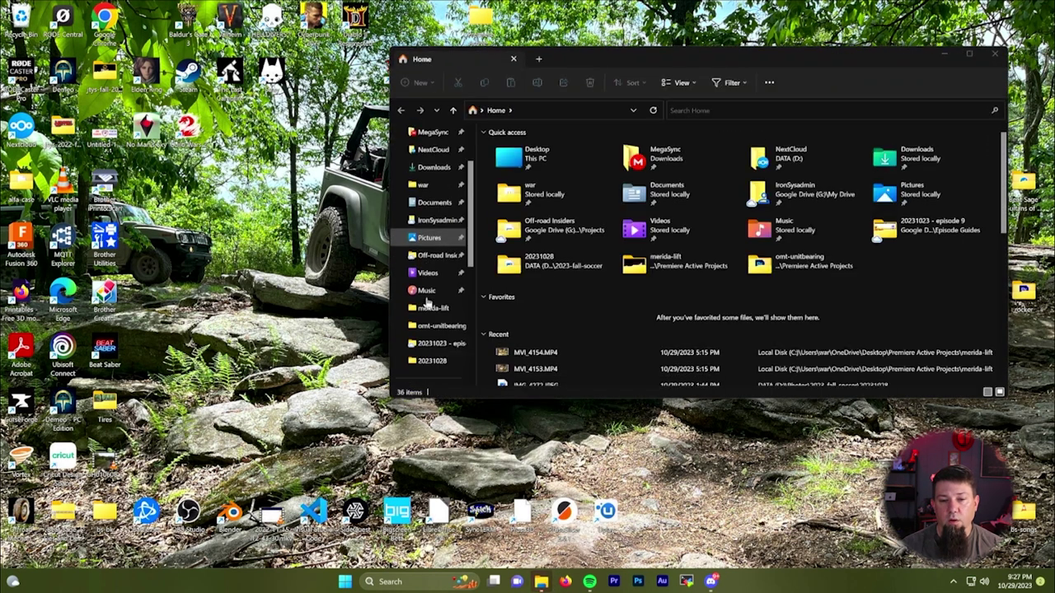
{"action": "scroll", "coordinate": [428, 303], "scroll_direction": "down", "scroll_amount": 1}
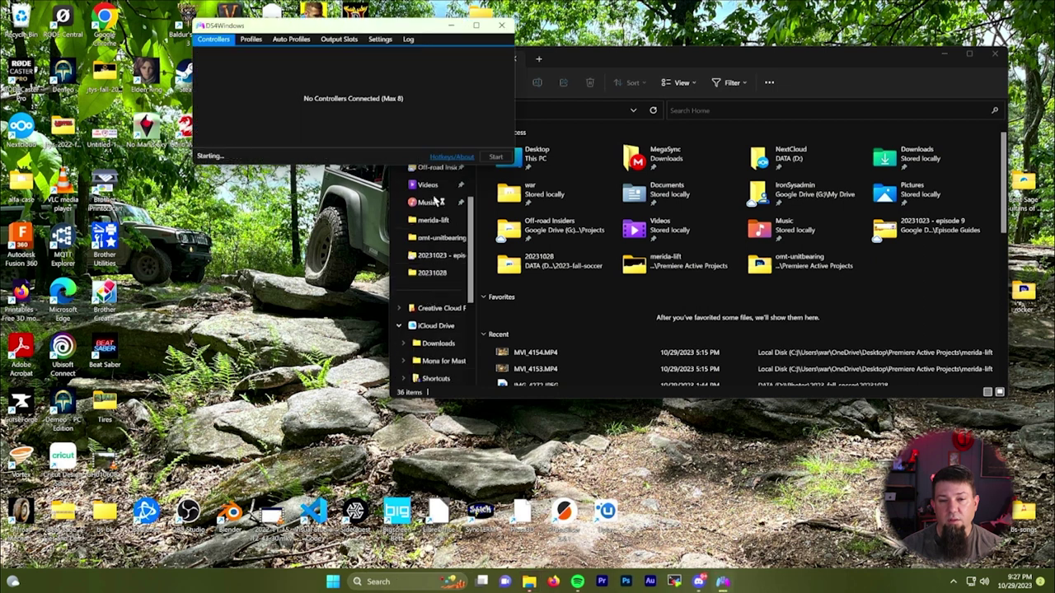
{"action": "scroll", "coordinate": [446, 272], "scroll_direction": "down", "scroll_amount": 4}
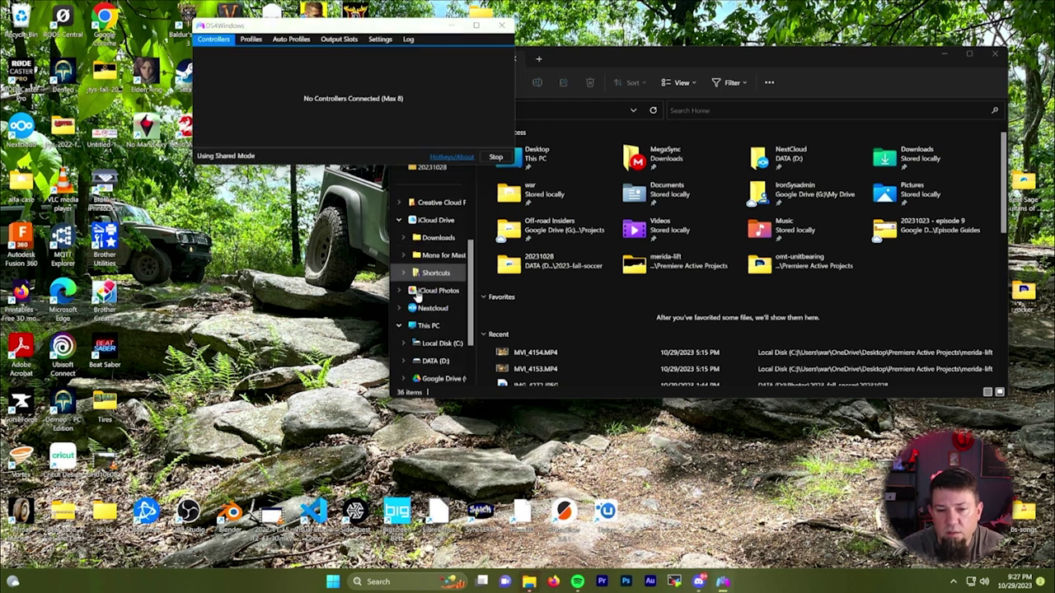
{"action": "scroll", "coordinate": [418, 296], "scroll_direction": "down", "scroll_amount": 2}
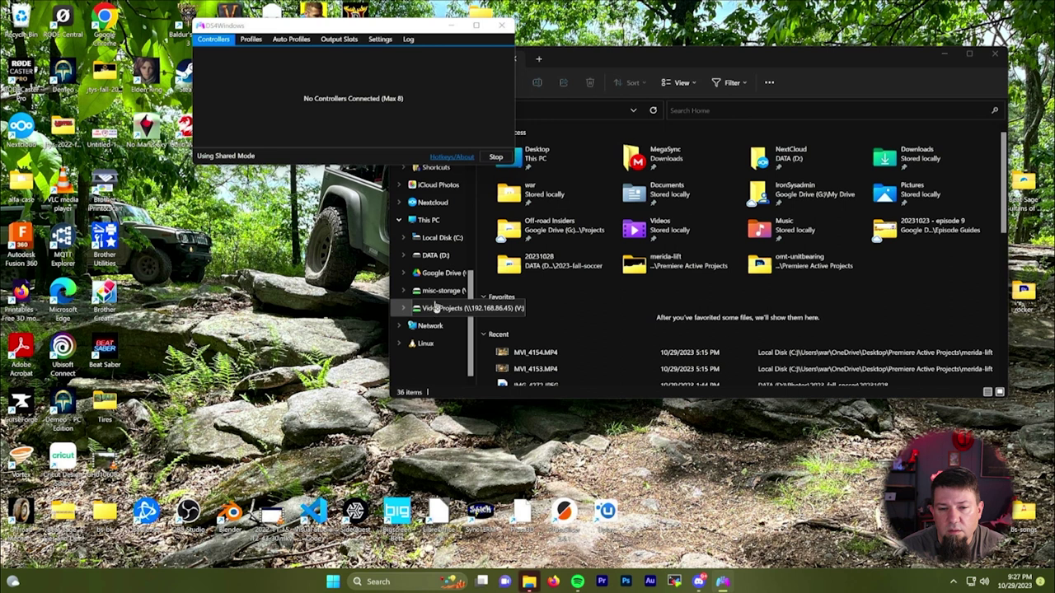
{"action": "left_click", "coordinate": [436, 255]}
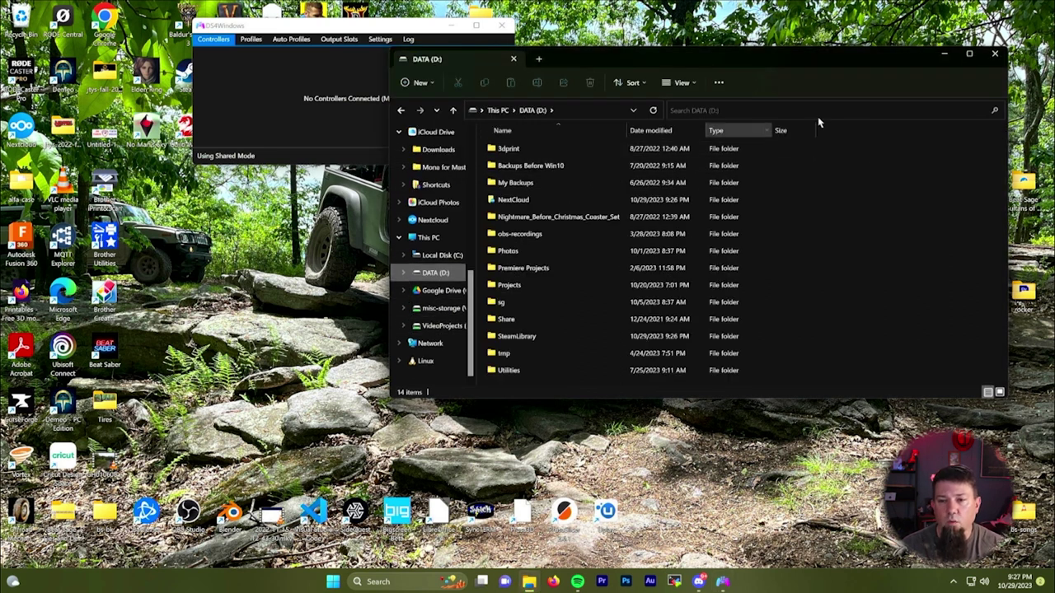
{"action": "left_click", "coordinate": [996, 56]}
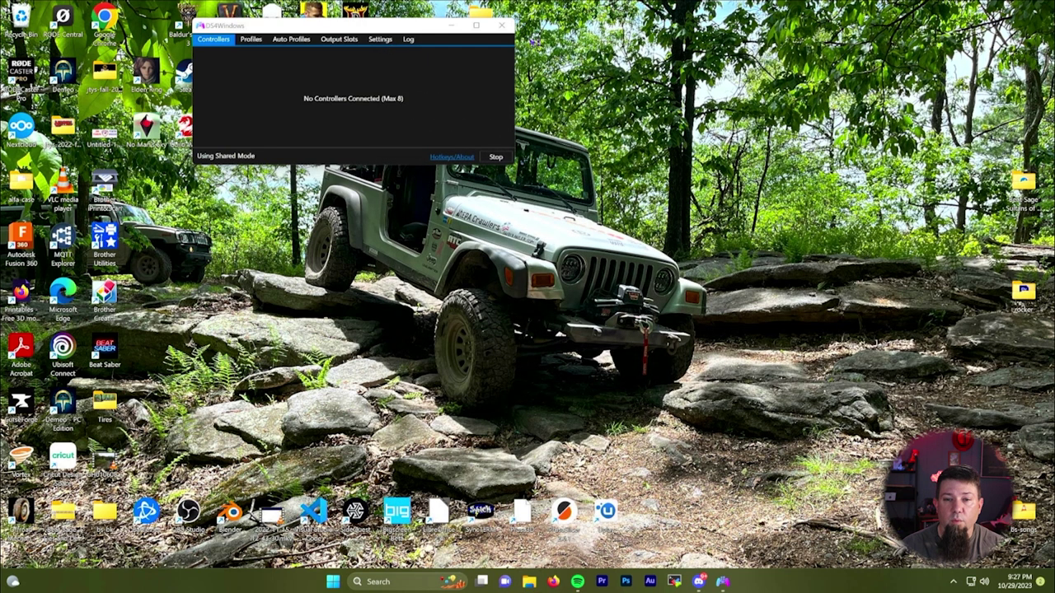
{"action": "left_click", "coordinate": [500, 29]}
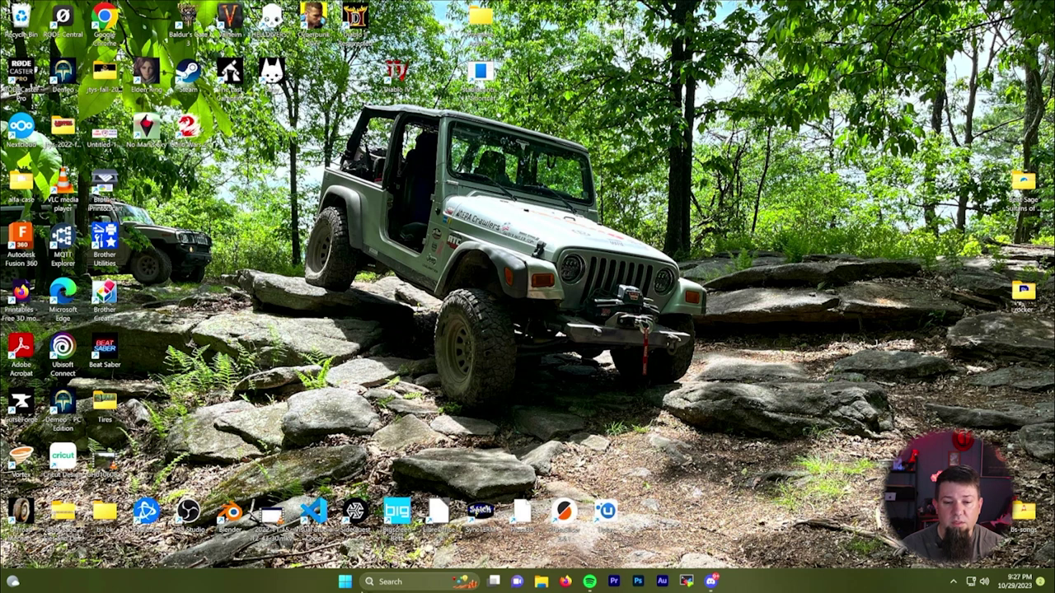
Restart Windows 11 from the Start menu's power options.
{"action": "left_click", "coordinate": [345, 582]}
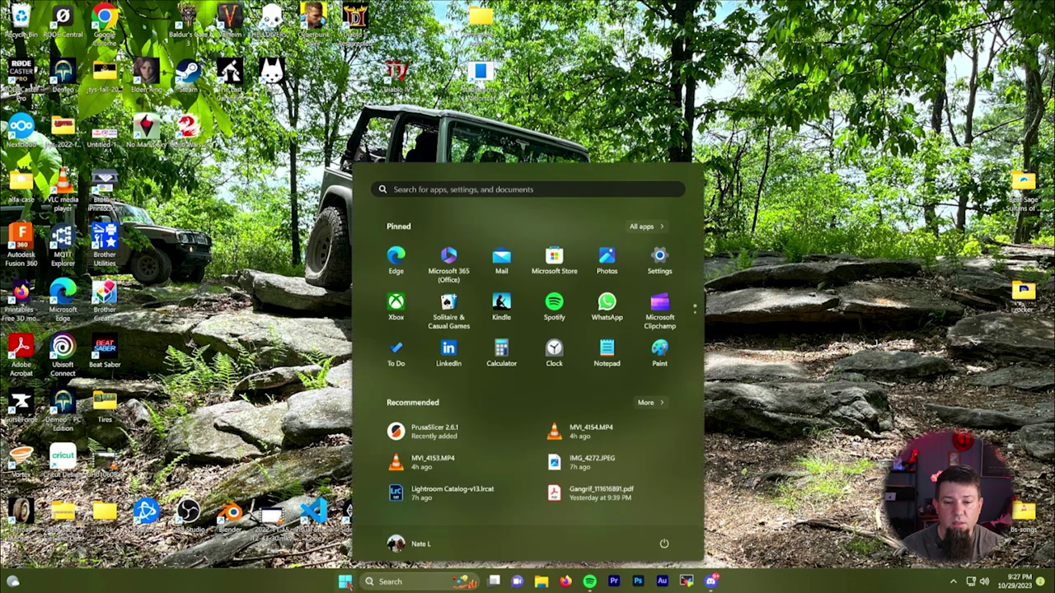
{"action": "left_click", "coordinate": [661, 544]}
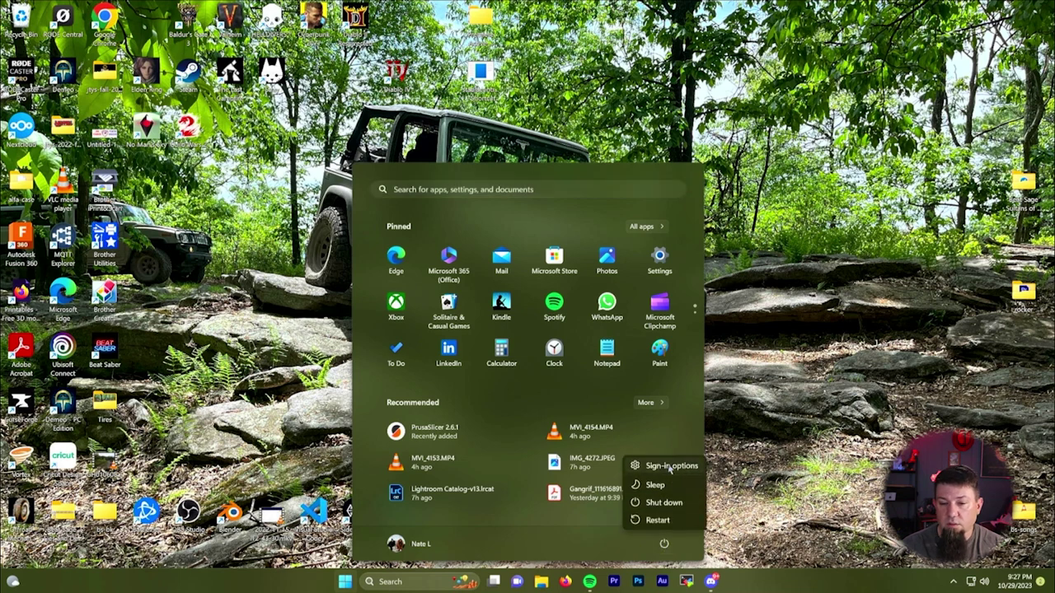
{"action": "left_click", "coordinate": [670, 520]}
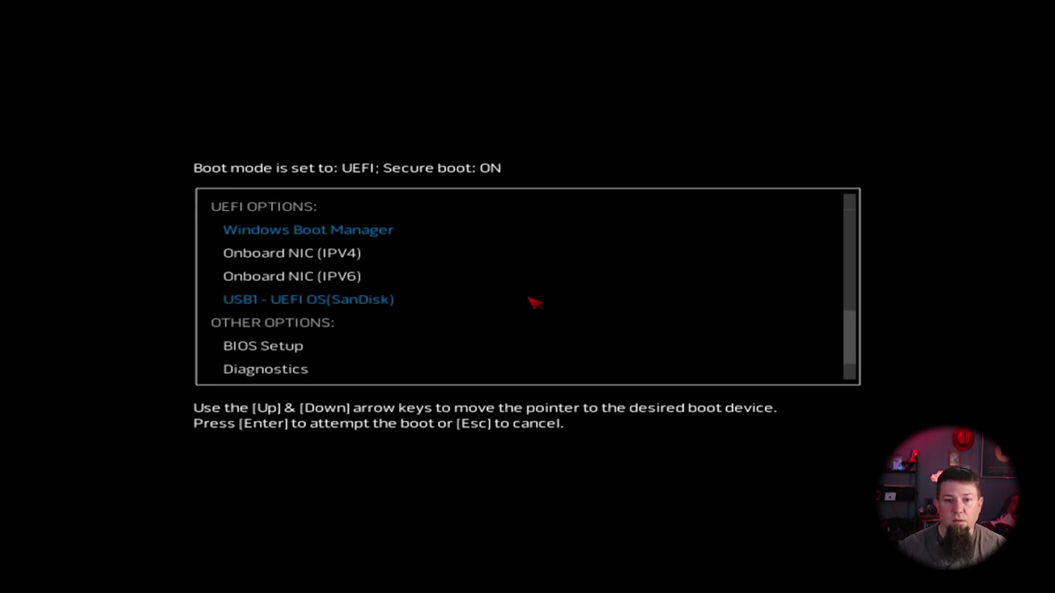
Boot the first Fedora GRUB entry from the USB drive and dismiss the welcome prompt.
{"action": "key", "text": "Return"}
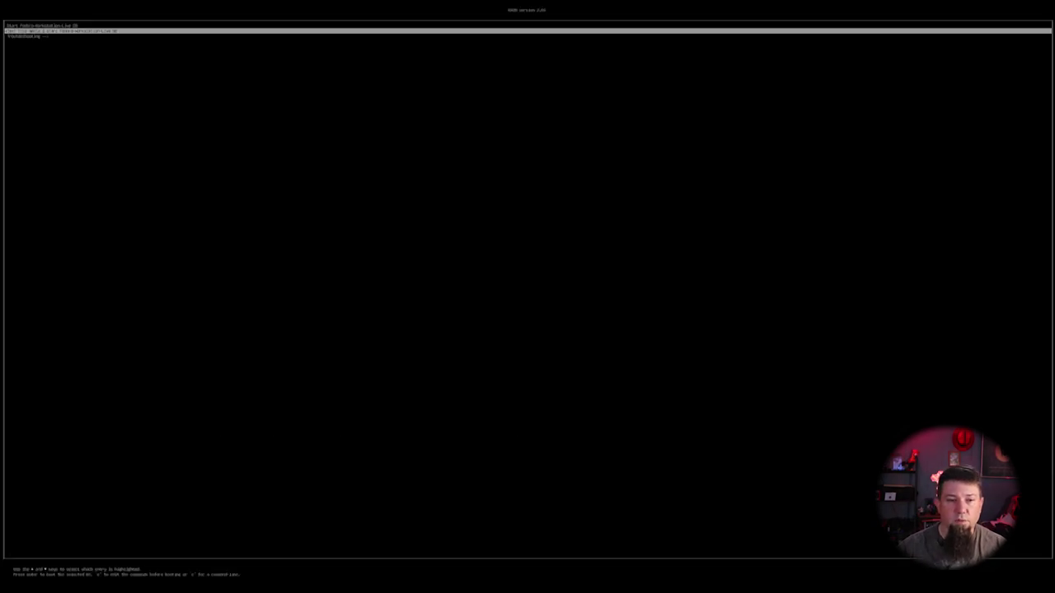
{"action": "key", "text": "Up"}
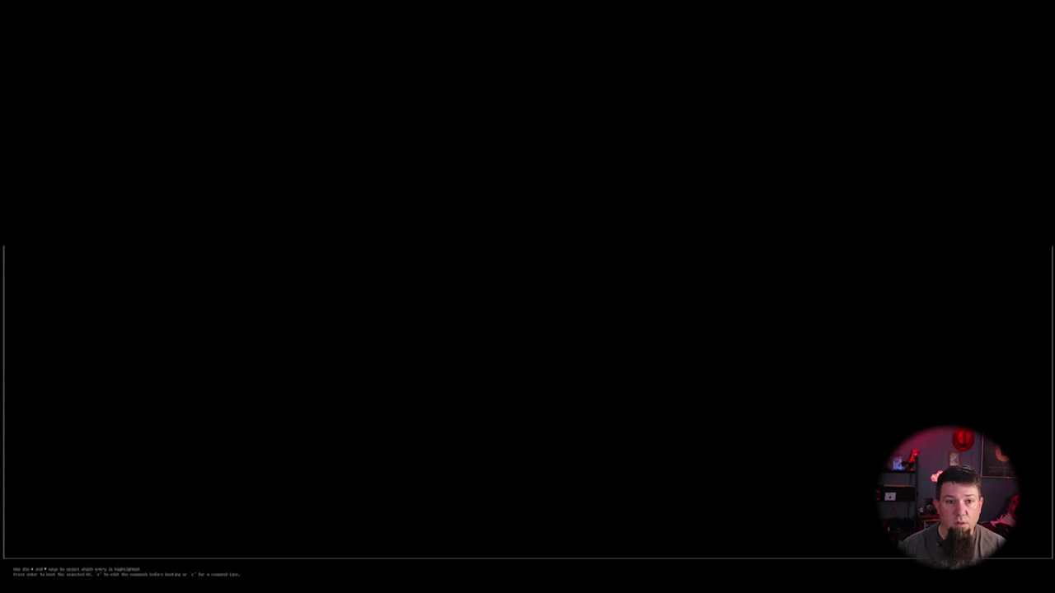
{"action": "key", "text": "Return"}
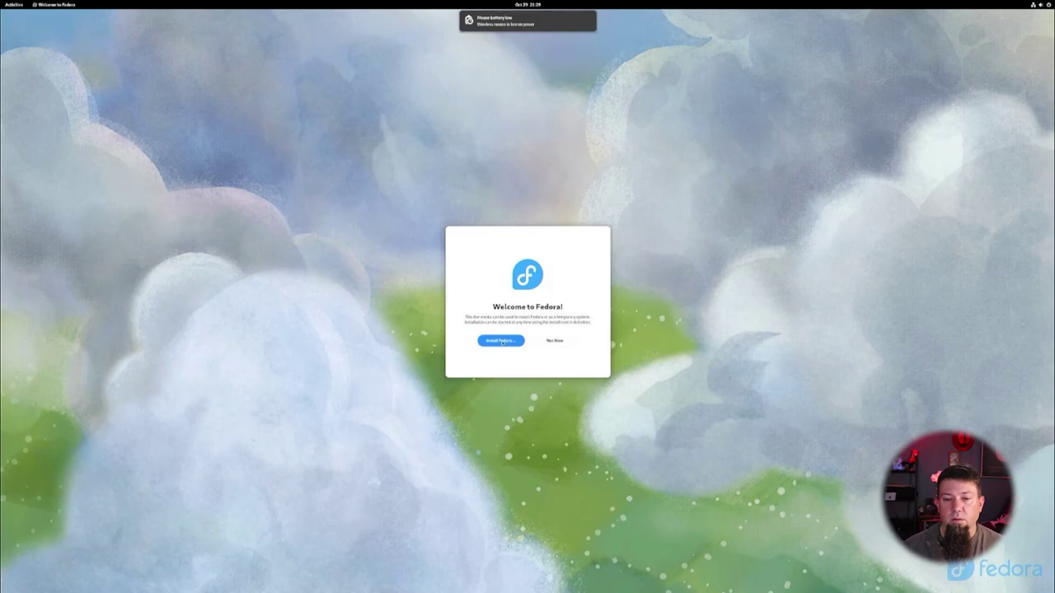
{"action": "left_click", "coordinate": [501, 341]}
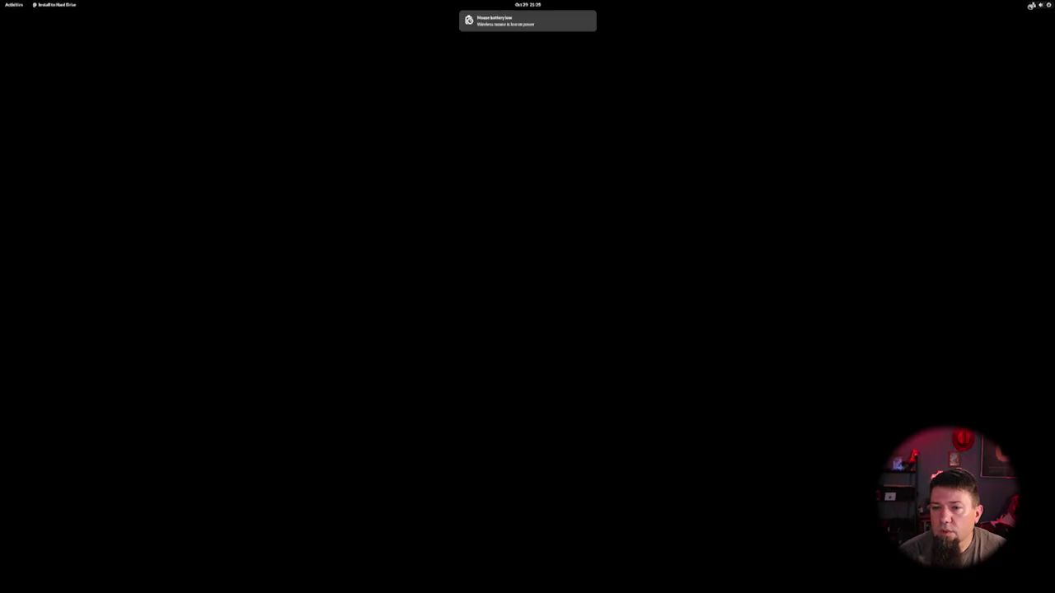
{"action": "left_click", "coordinate": [1033, 6]}
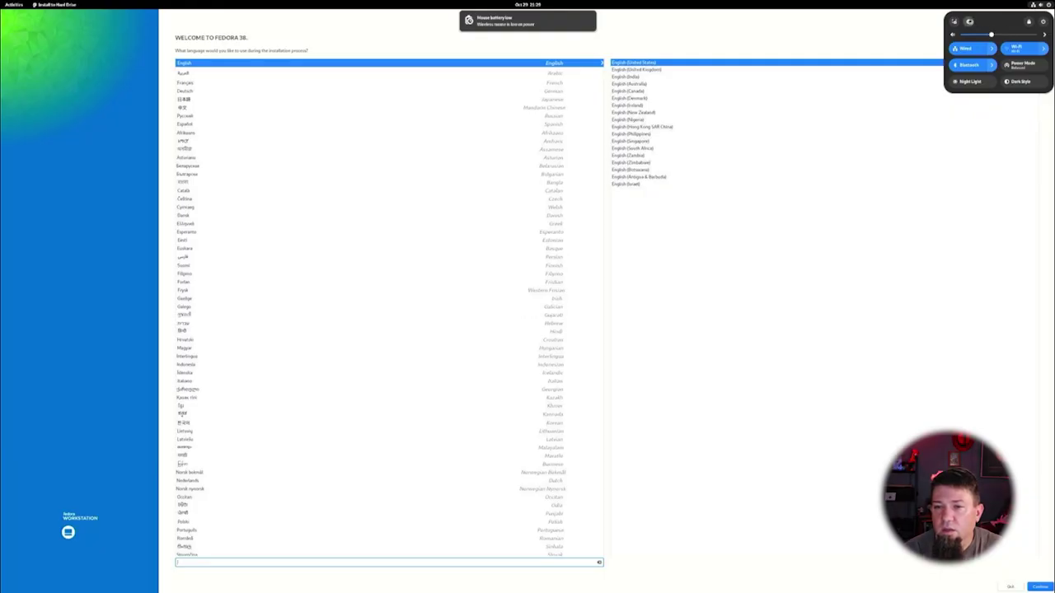
Check the display settings, then continue with English (United States) to the summary.
{"action": "left_click", "coordinate": [969, 22]}
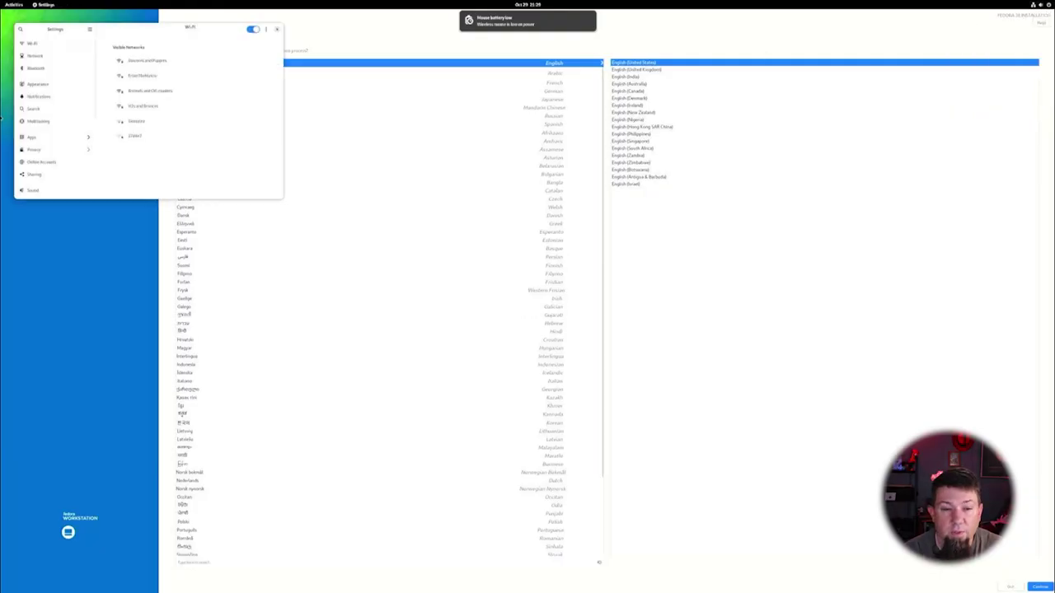
{"action": "scroll", "coordinate": [61, 130], "scroll_direction": "down", "scroll_amount": 3}
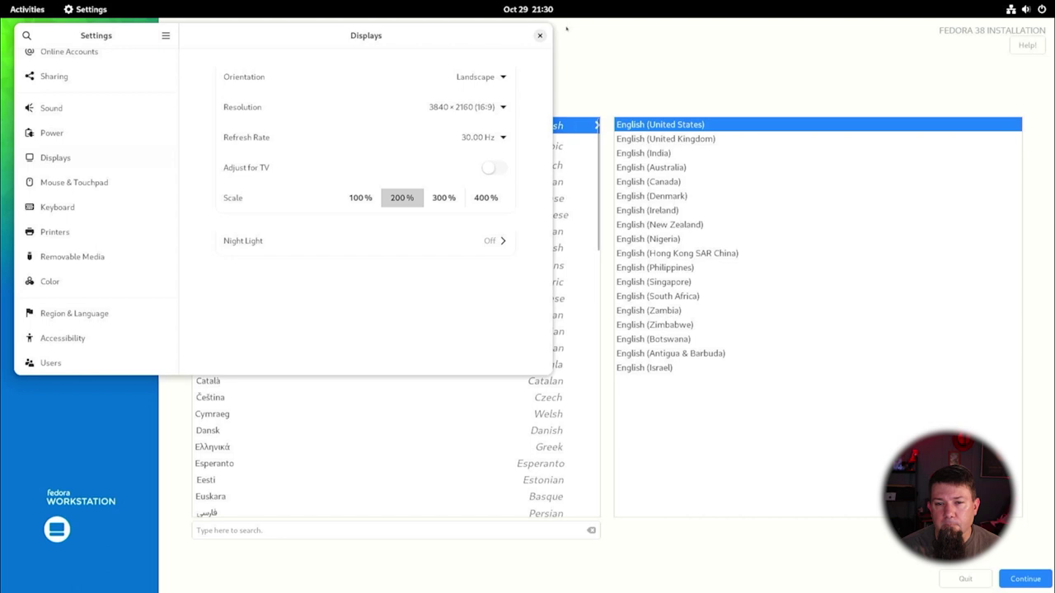
{"action": "left_click", "coordinate": [541, 37]}
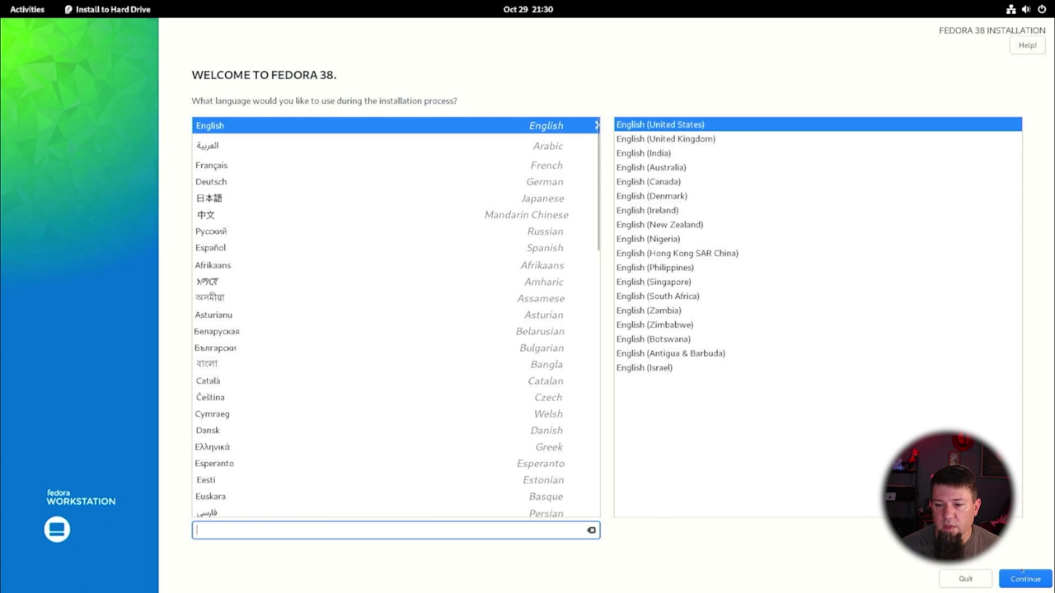
{"action": "left_click", "coordinate": [1026, 580]}
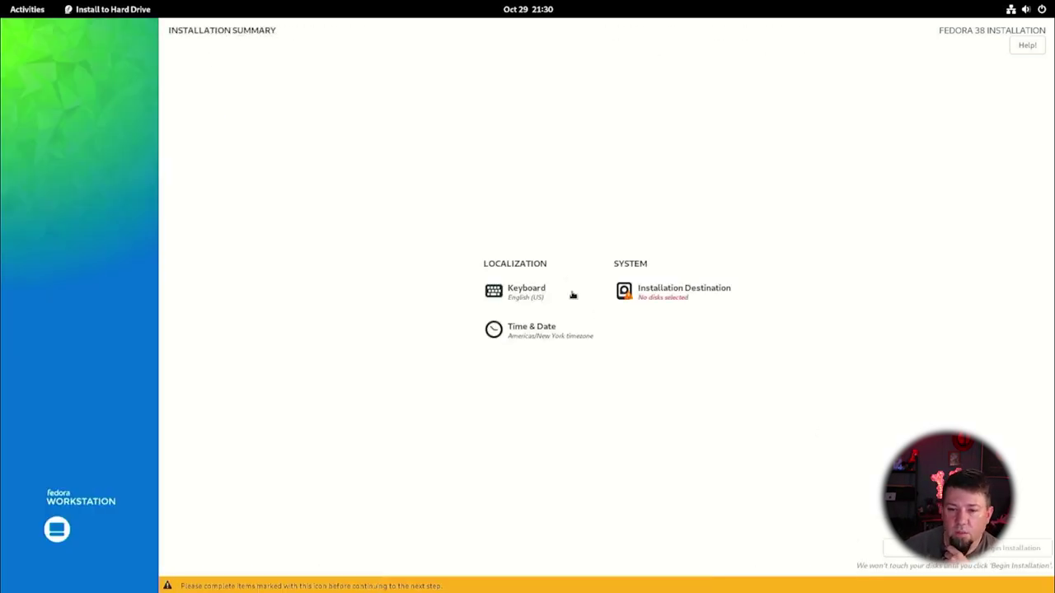
Select the WD Blue disk (sdb) with Advanced Custom (Blivet-GUI) storage configuration.
{"action": "left_click", "coordinate": [667, 295]}
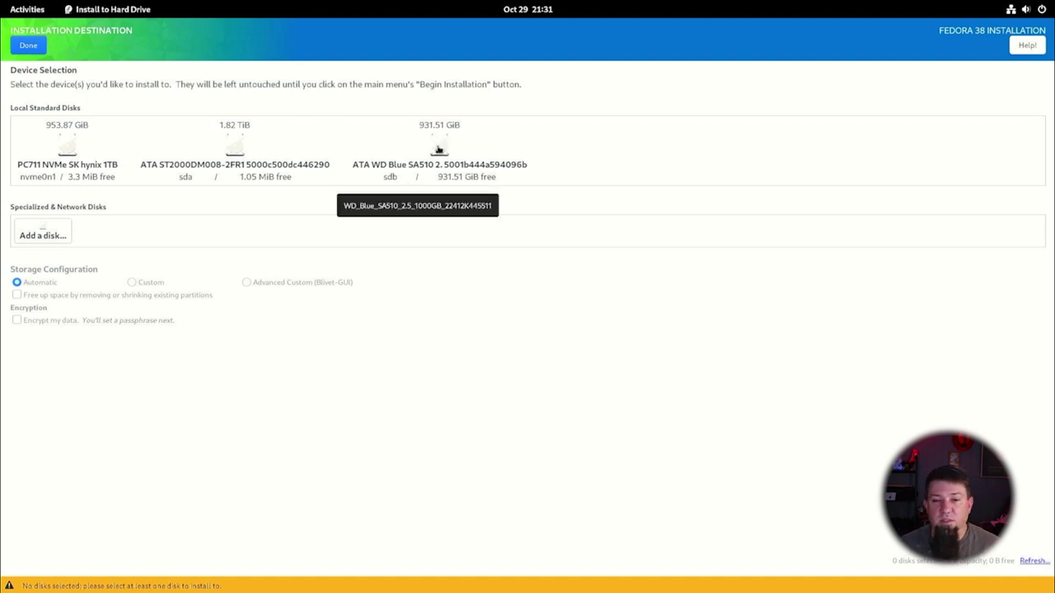
{"action": "left_click", "coordinate": [439, 149]}
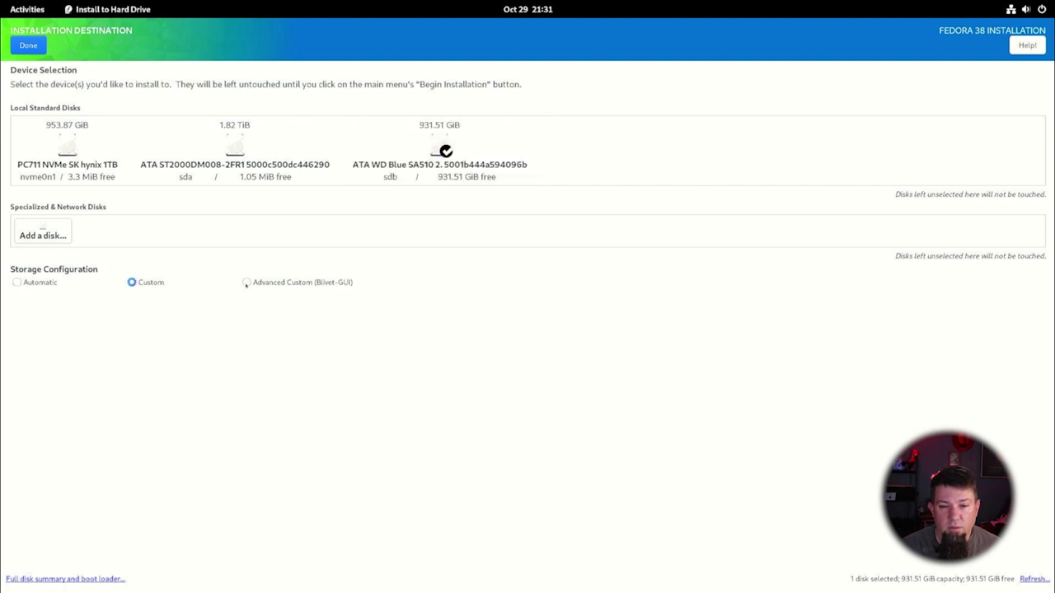
{"action": "left_click", "coordinate": [247, 283]}
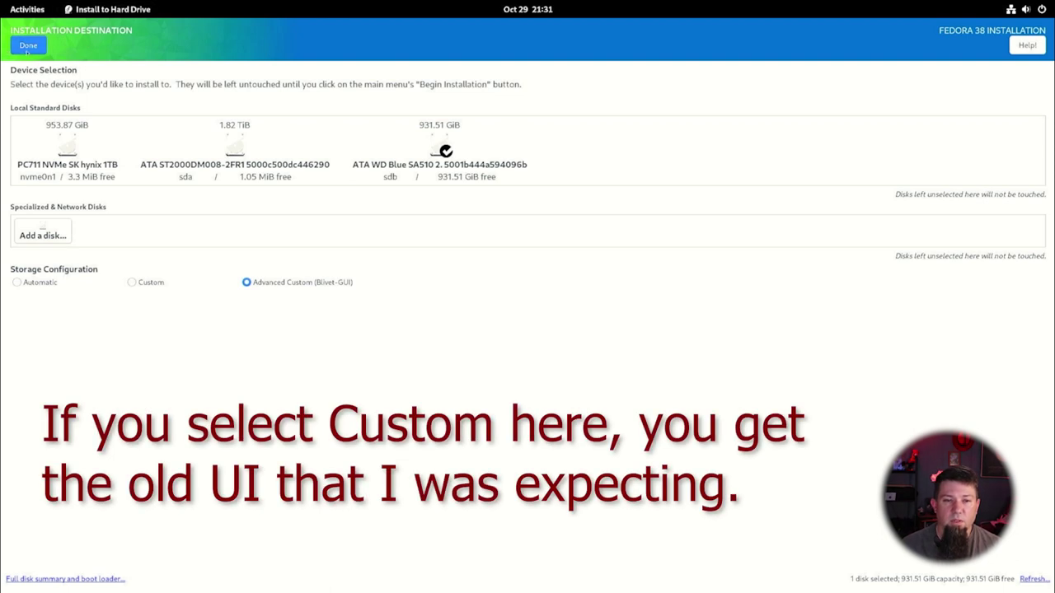
{"action": "left_click", "coordinate": [27, 51]}
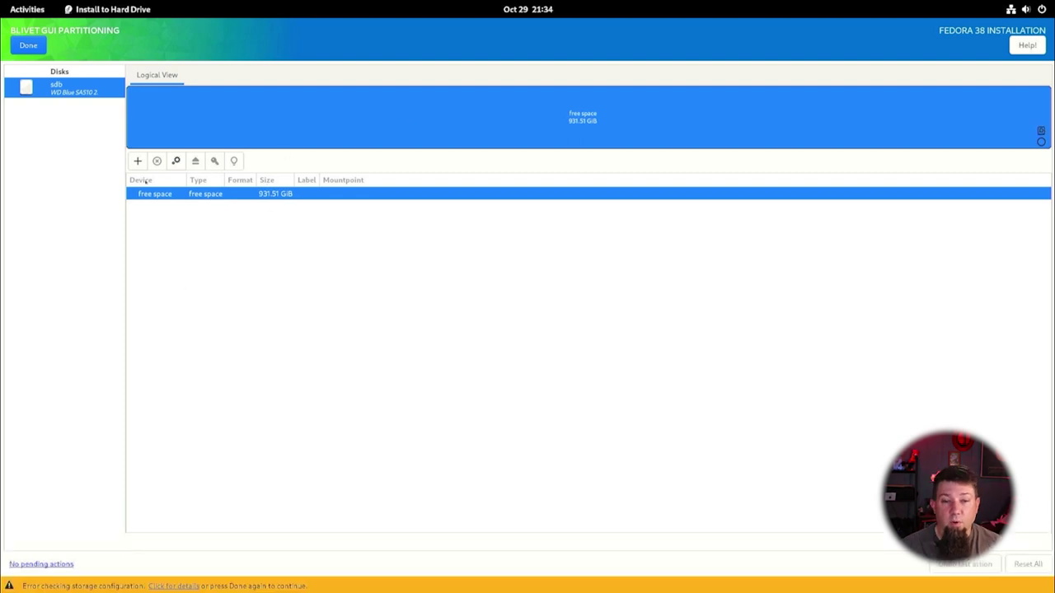
Create a gpt partition table on sdb and start a new partition in the free space.
{"action": "left_click", "coordinate": [137, 161]}
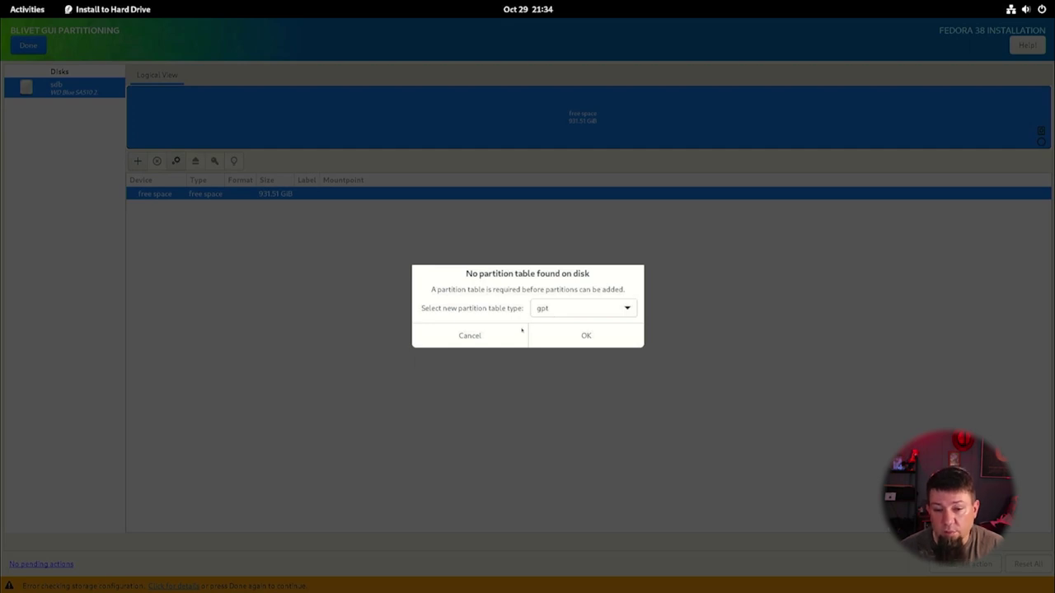
{"action": "left_click", "coordinate": [562, 339]}
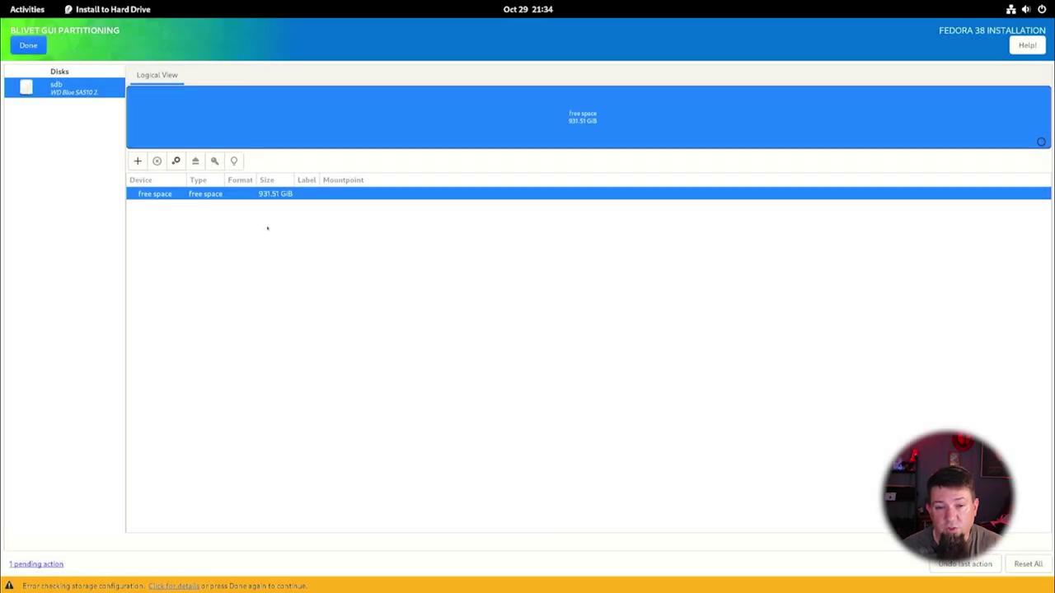
{"action": "left_click", "coordinate": [137, 161]}
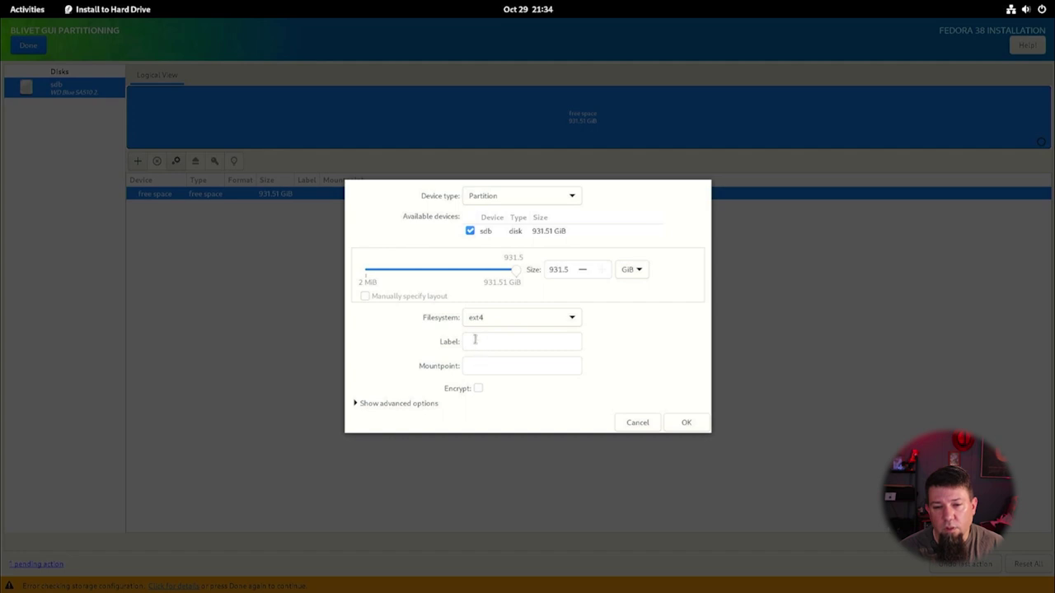
Add an EFI System Partition of size 1 GiB with mount point /boot/EFI.
{"action": "left_click", "coordinate": [484, 340]}
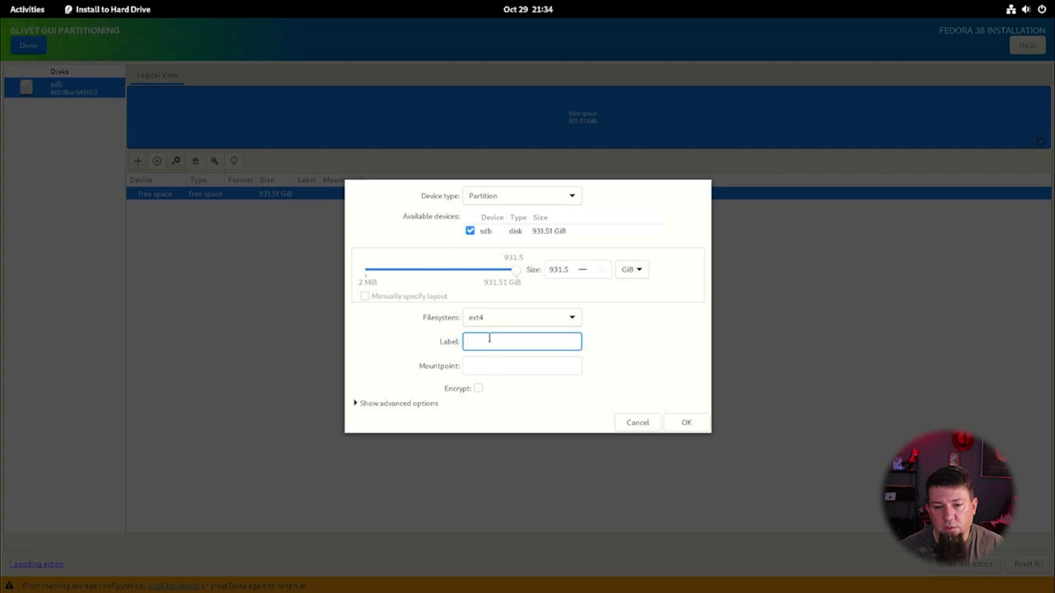
{"action": "left_click", "coordinate": [491, 318]}
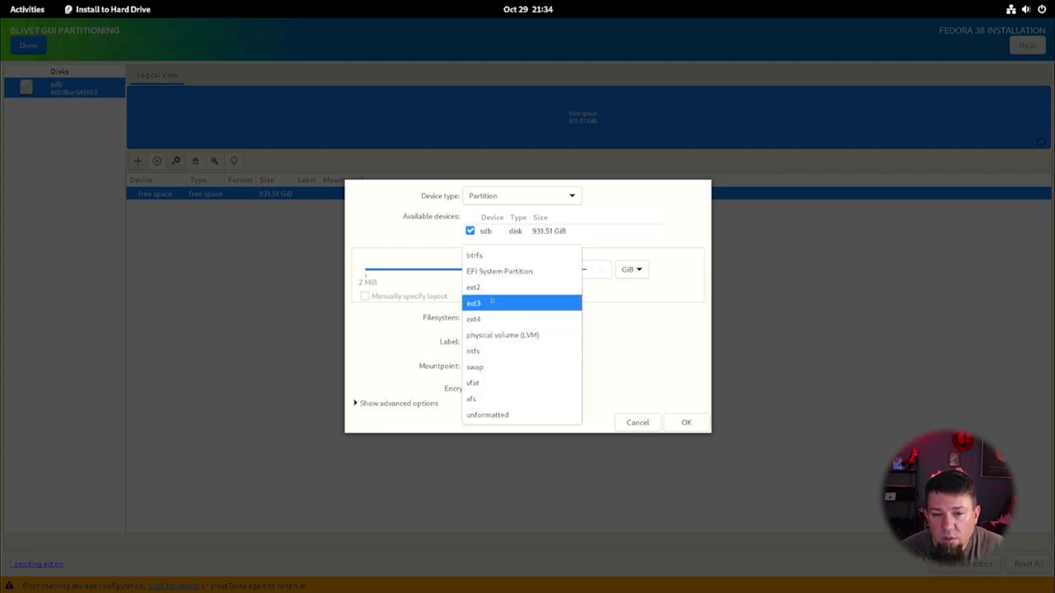
{"action": "left_click", "coordinate": [492, 272]}
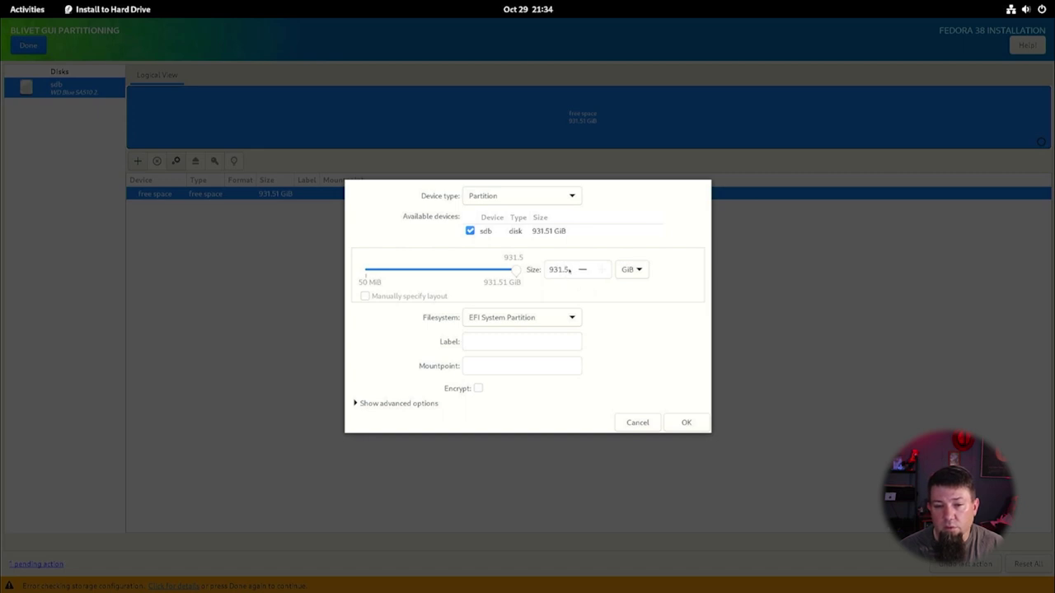
{"action": "left_click", "coordinate": [569, 271]}
{"action": "double_click", "coordinate": [570, 271]}
{"action": "type", "text": "1"}
{"action": "key", "text": "Return"}
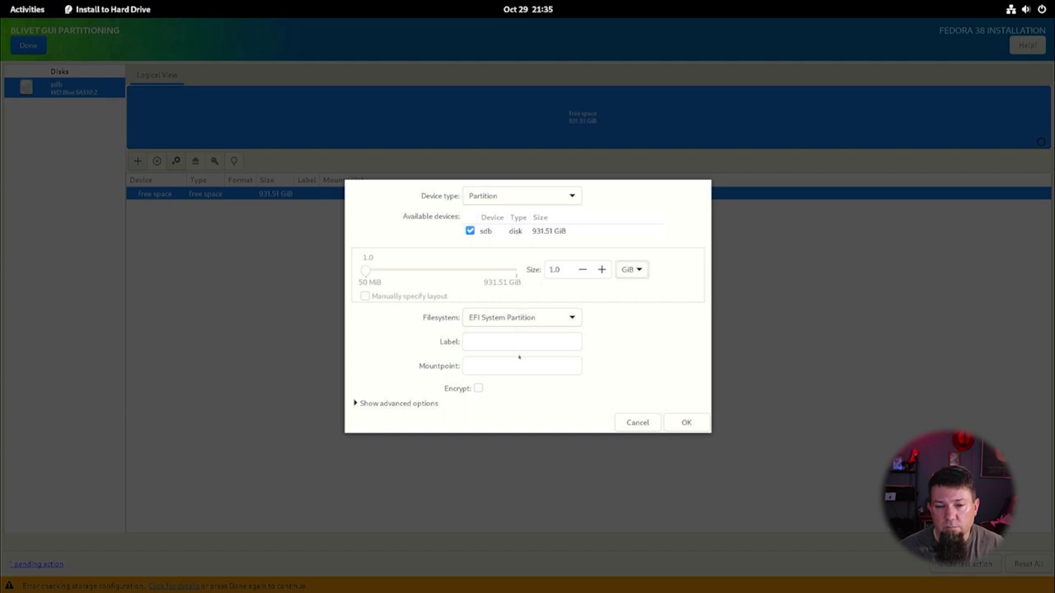
{"action": "left_click", "coordinate": [513, 369]}
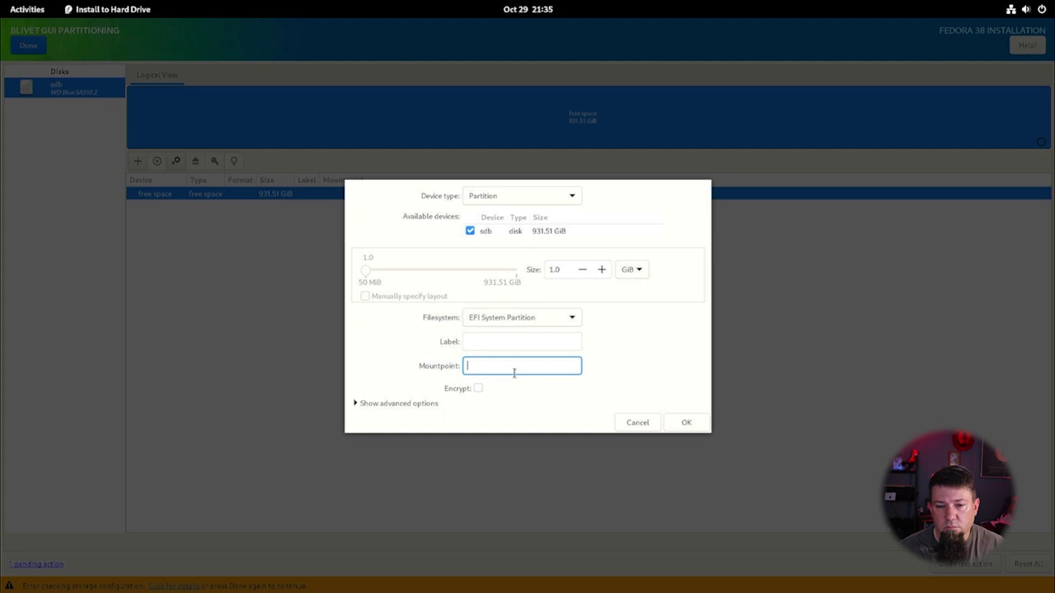
{"action": "type", "text": "/bo"}
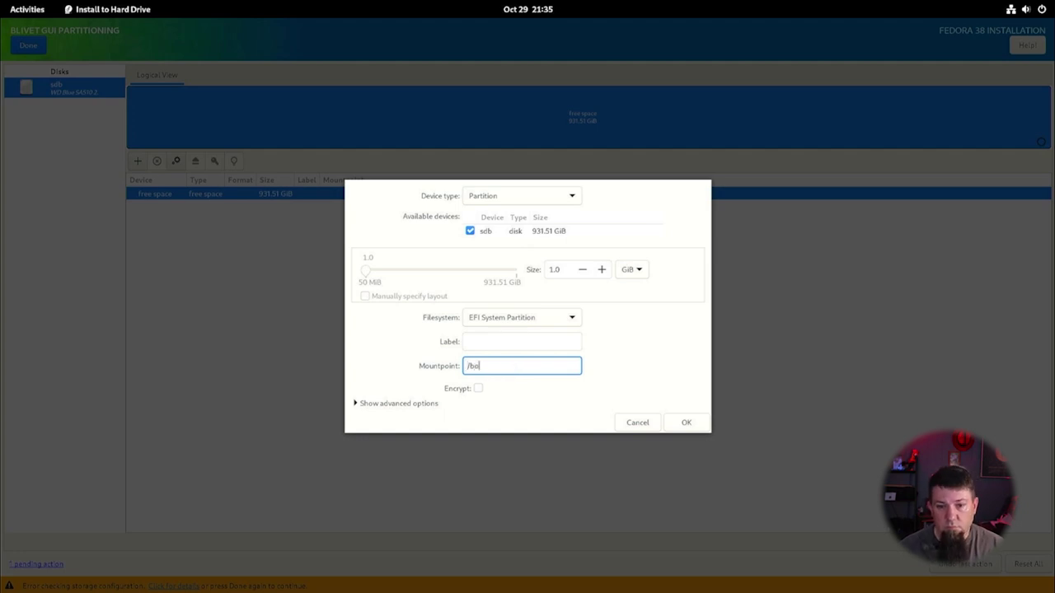
{"action": "type", "text": "ot/EFI"}
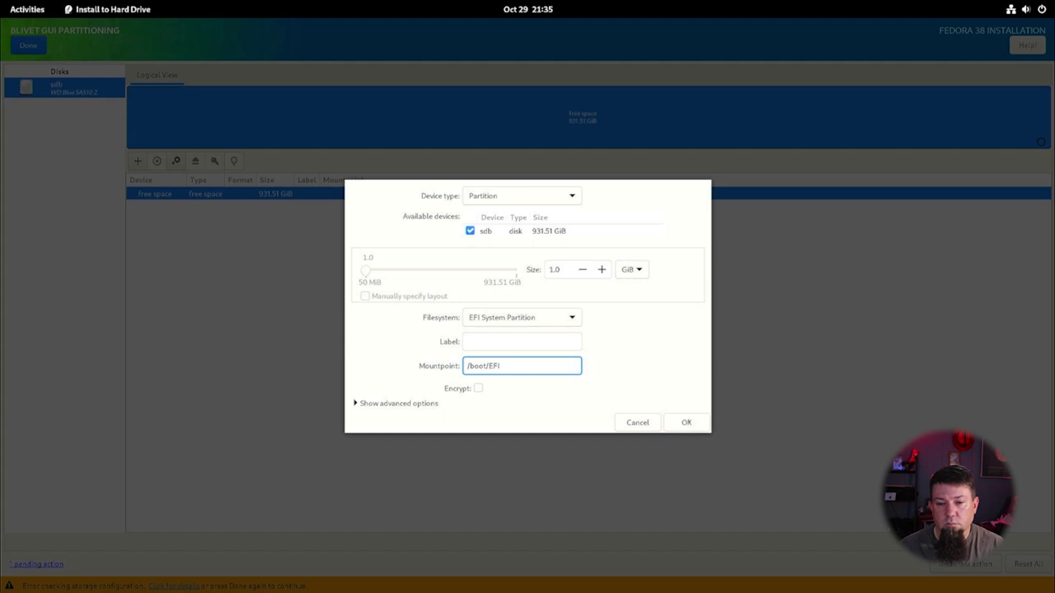
{"action": "left_click", "coordinate": [685, 422]}
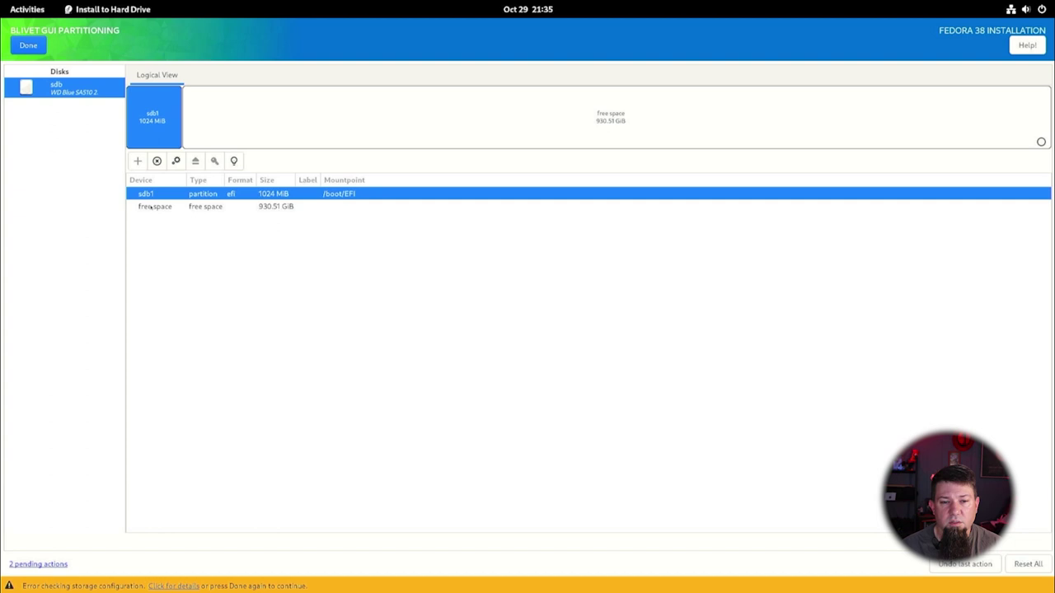
Add a full-size 930.51 GiB ext4 partition mounted at /boot in the free space, then select it.
{"action": "left_click", "coordinate": [151, 206]}
{"action": "left_click", "coordinate": [137, 161]}
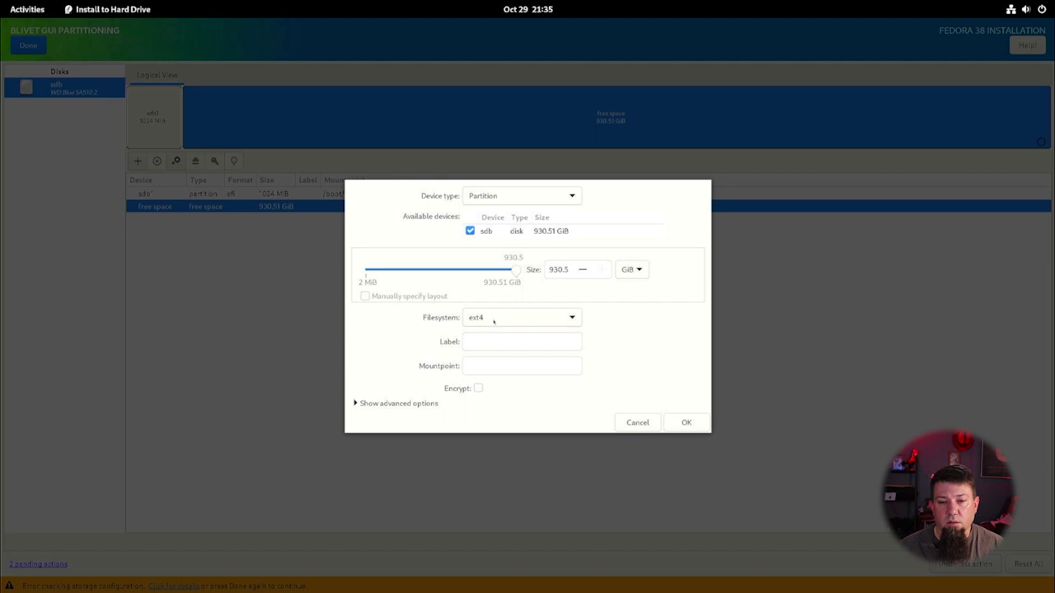
{"action": "left_click", "coordinate": [483, 345]}
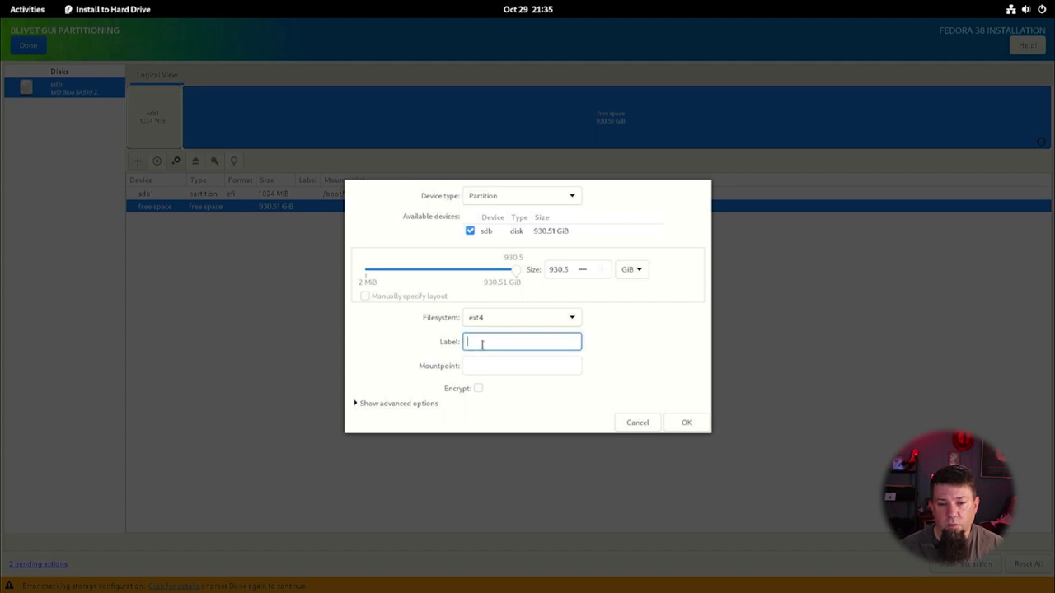
{"action": "left_click", "coordinate": [483, 365]}
{"action": "type", "text": "/"}
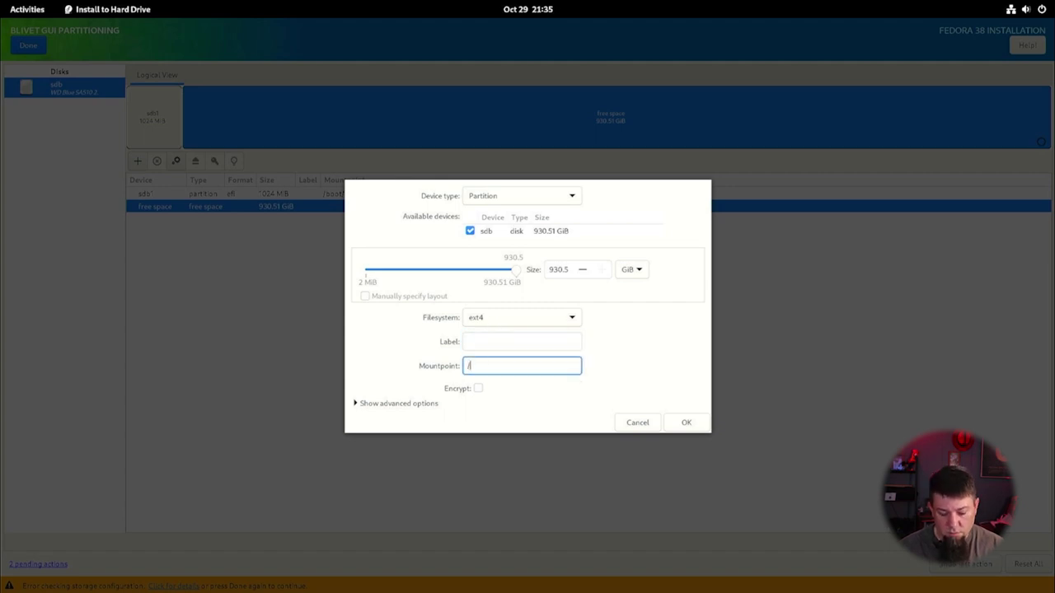
{"action": "type", "text": "boot"}
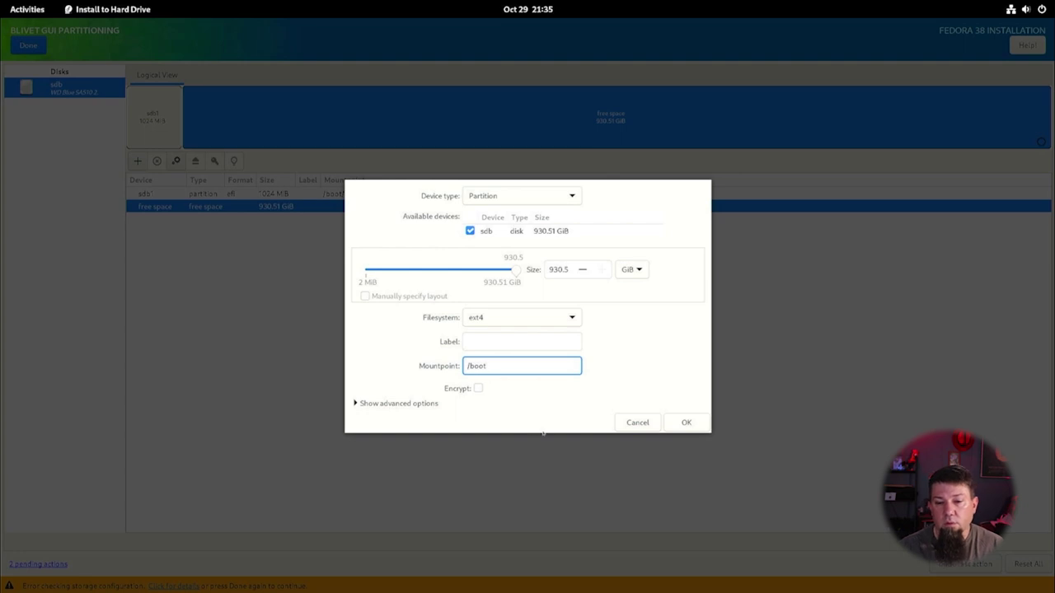
{"action": "left_click", "coordinate": [681, 422]}
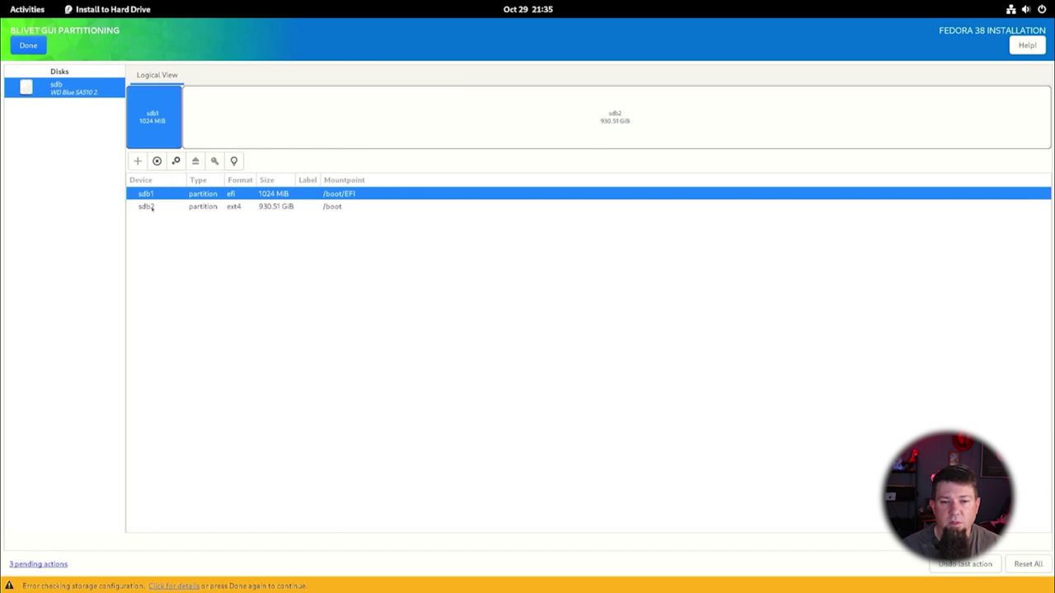
{"action": "left_click", "coordinate": [151, 207]}
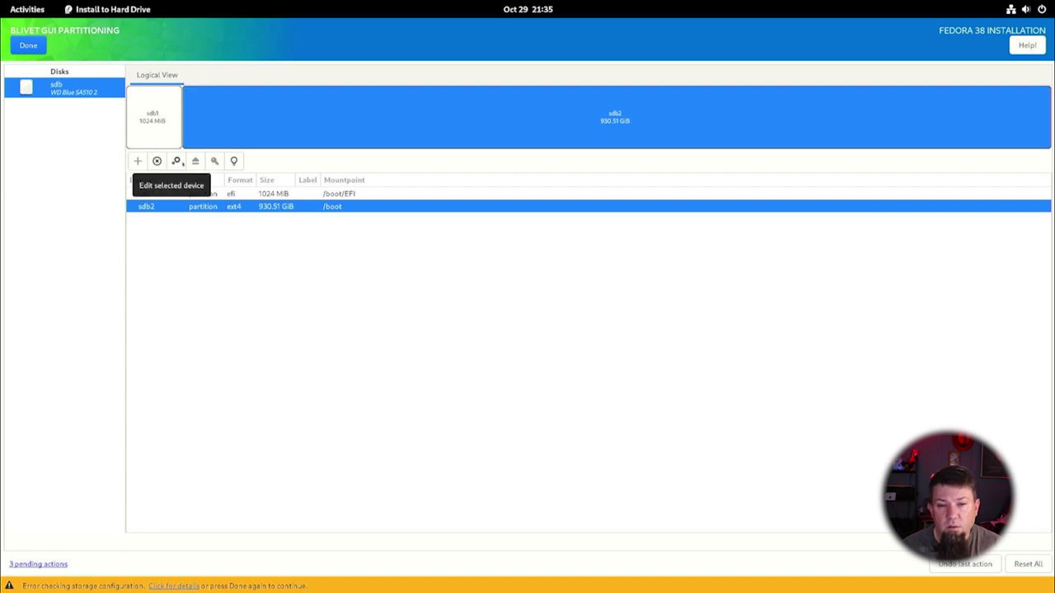
Try resizing sdb2, dismiss the 'cannot be resized' notice, then undo the 930.51 GiB /boot partition.
{"action": "right_click", "coordinate": [175, 211]}
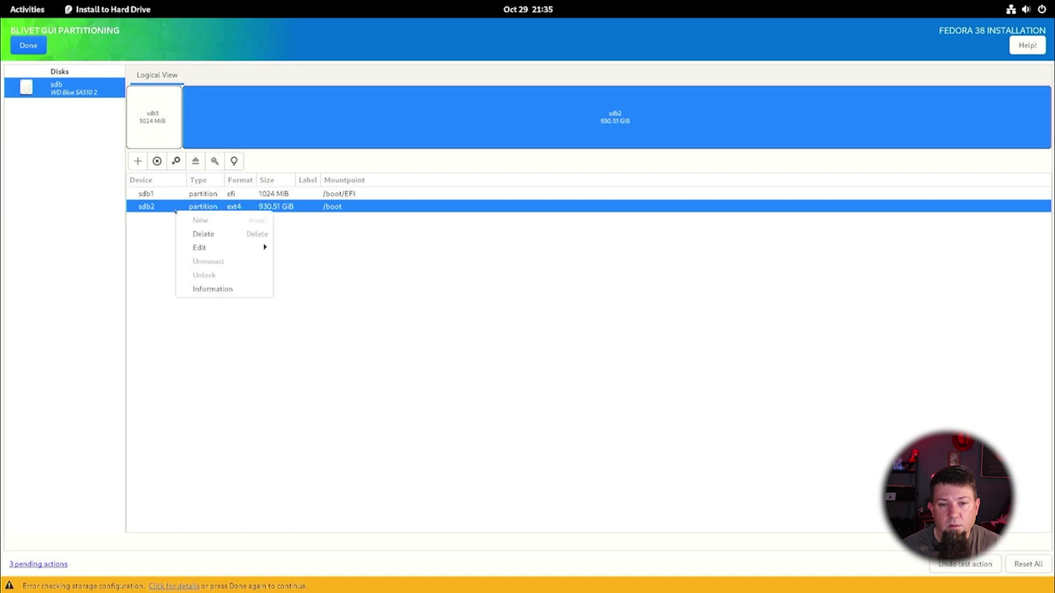
{"action": "mouse_move", "coordinate": [205, 249]}
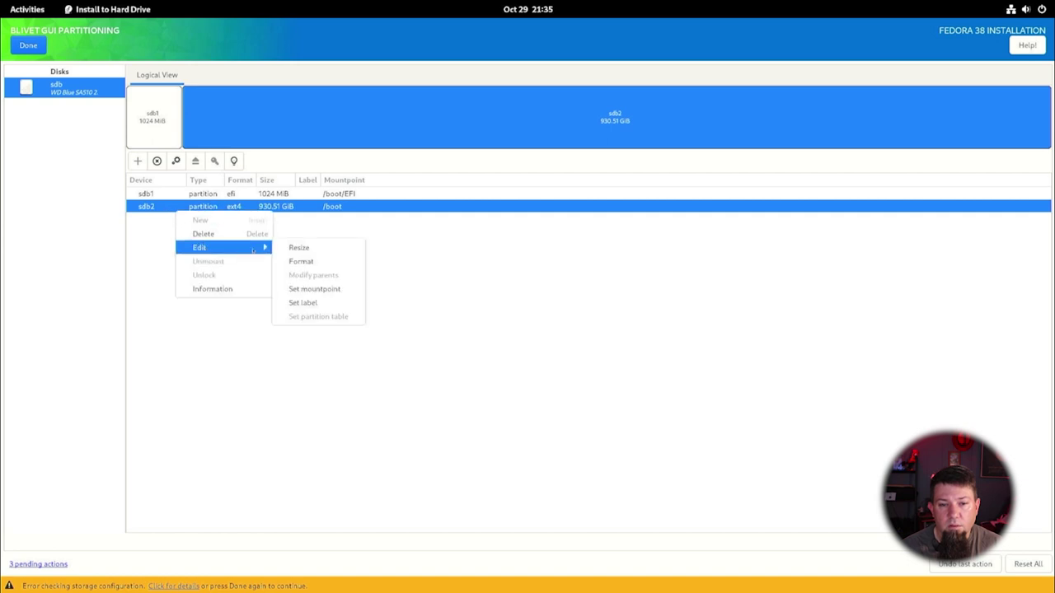
{"action": "left_click", "coordinate": [300, 247]}
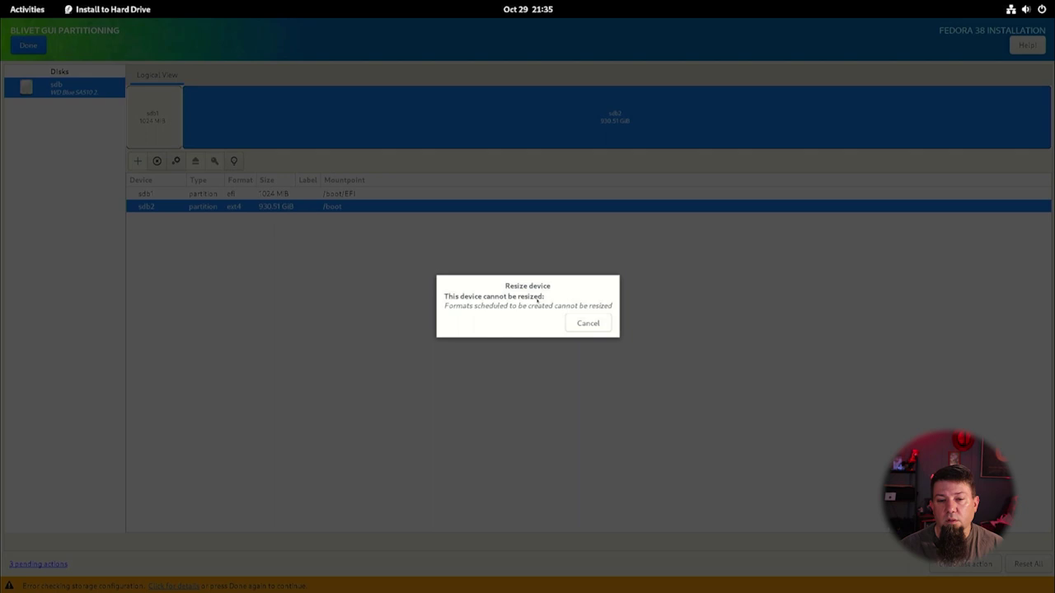
{"action": "left_click", "coordinate": [579, 325]}
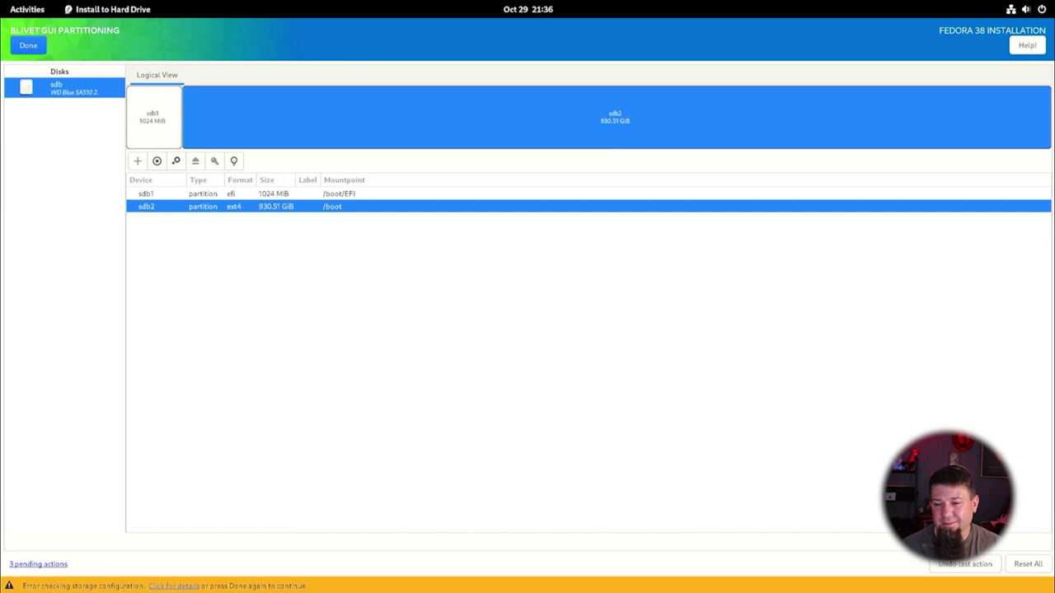
{"action": "left_click", "coordinate": [976, 564]}
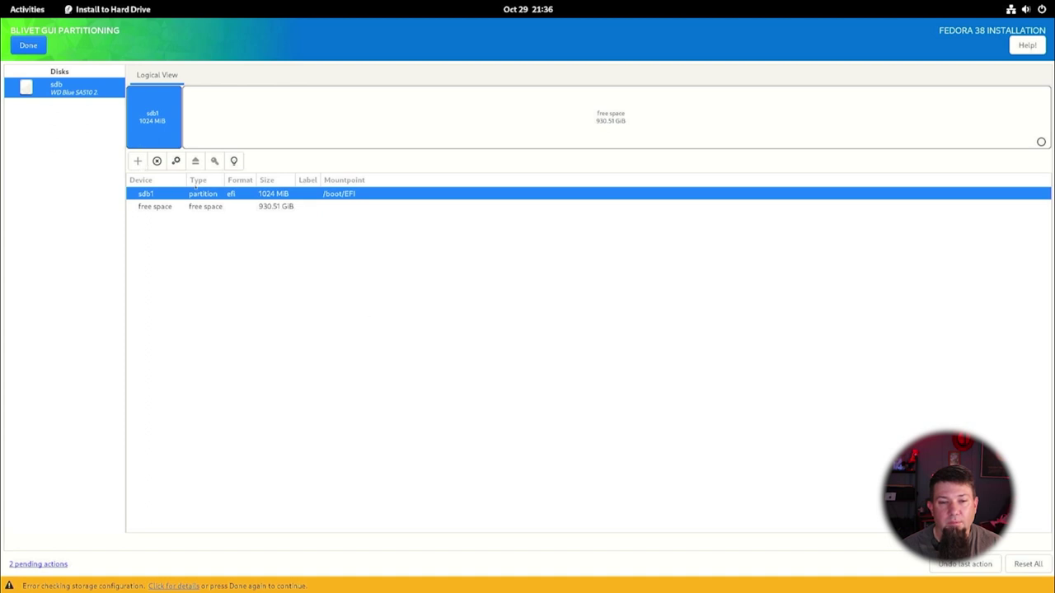
Create sdb2 in the free space as a 500 MiB ext4 partition with mountpoint /boot.
{"action": "left_click", "coordinate": [141, 208]}
{"action": "left_click", "coordinate": [138, 161]}
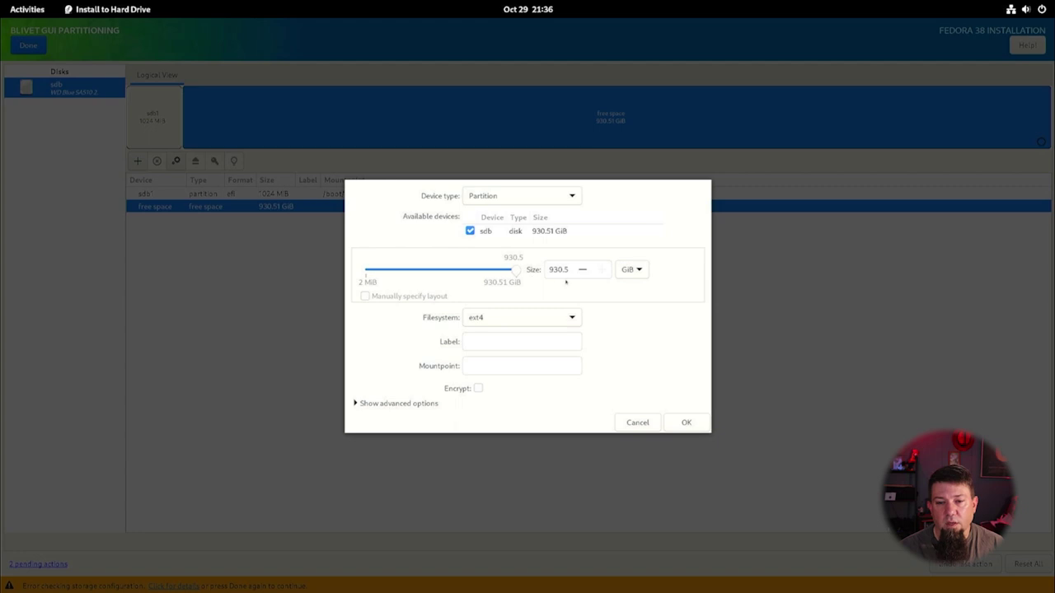
{"action": "left_click", "coordinate": [483, 365]}
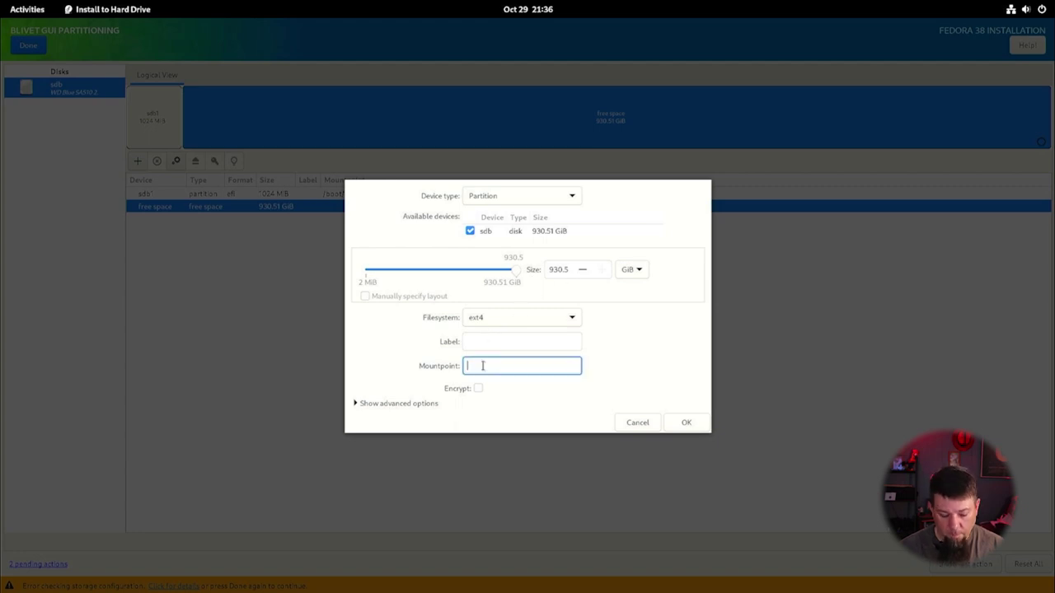
{"action": "type", "text": "/boot"}
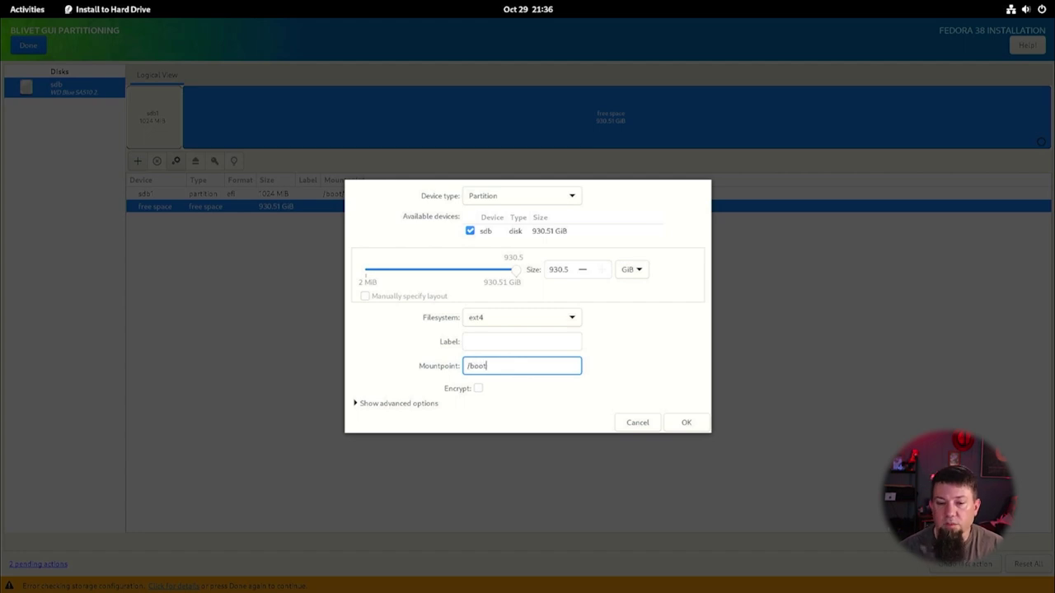
{"action": "double_click", "coordinate": [552, 270]}
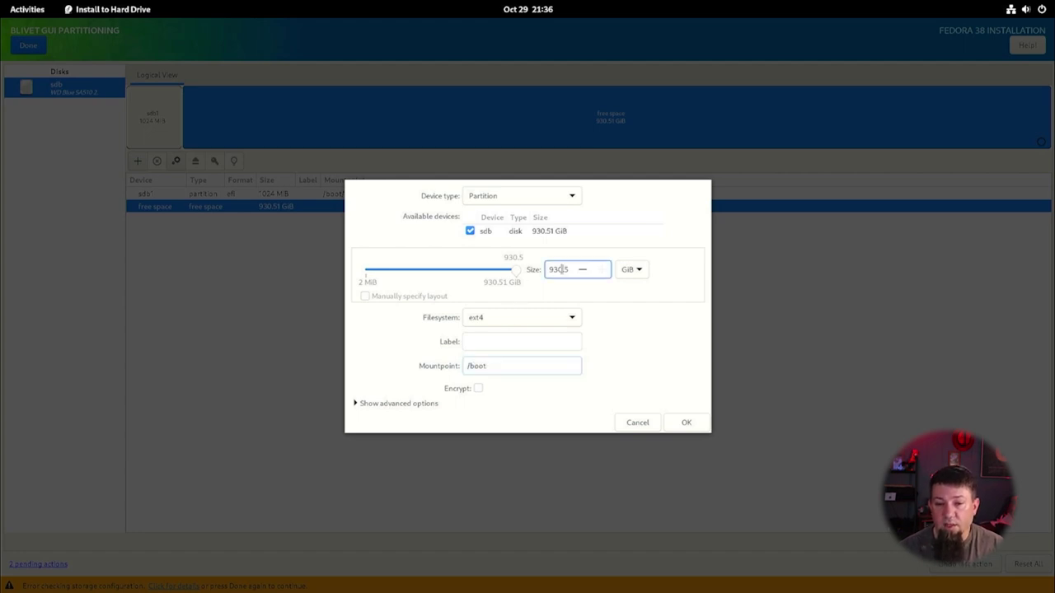
{"action": "left_click", "coordinate": [630, 269]}
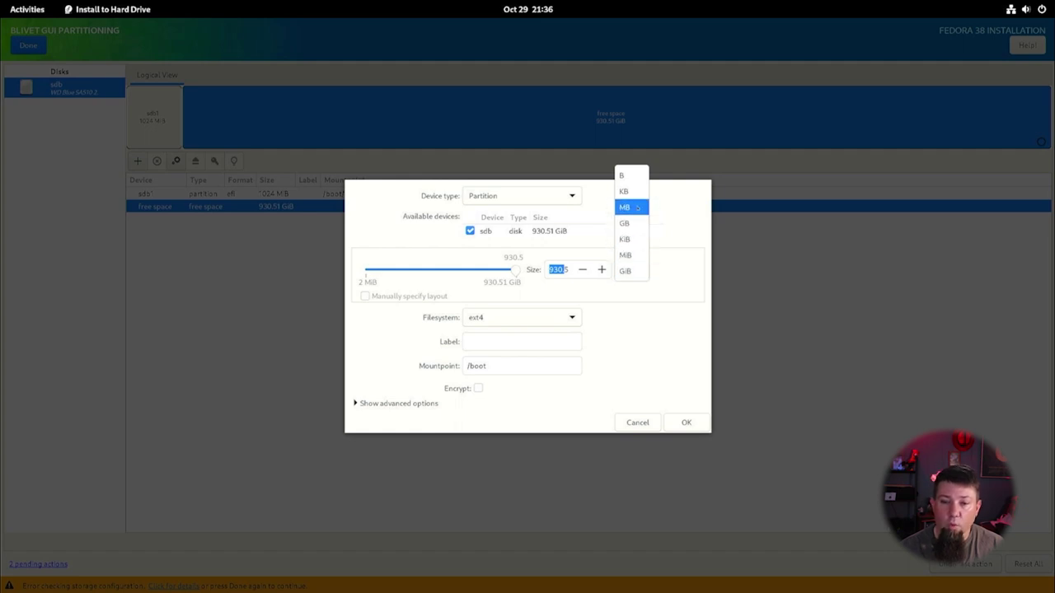
{"action": "left_click", "coordinate": [626, 255]}
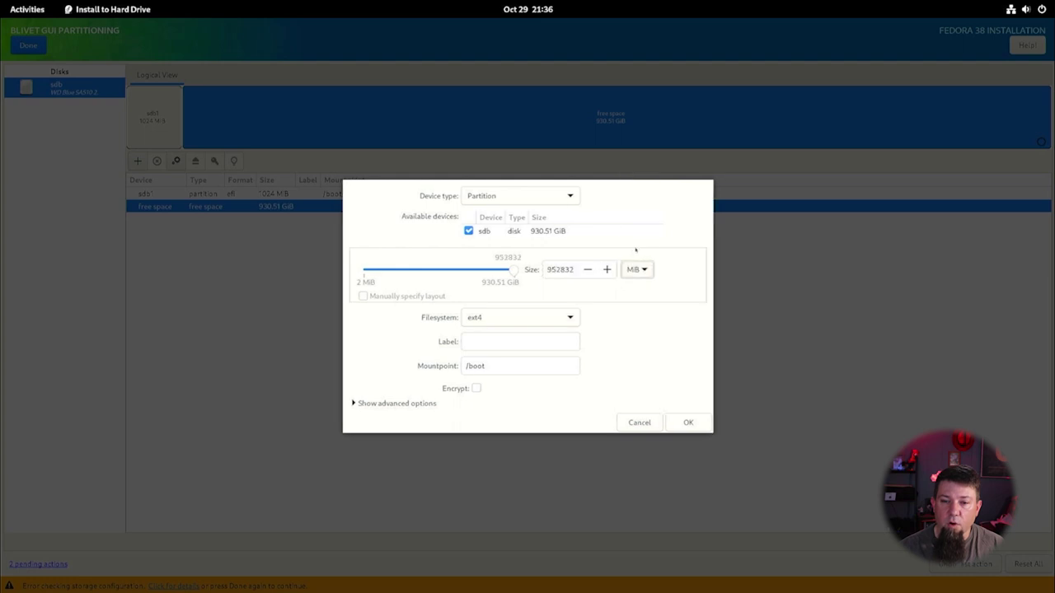
{"action": "double_click", "coordinate": [560, 270]}
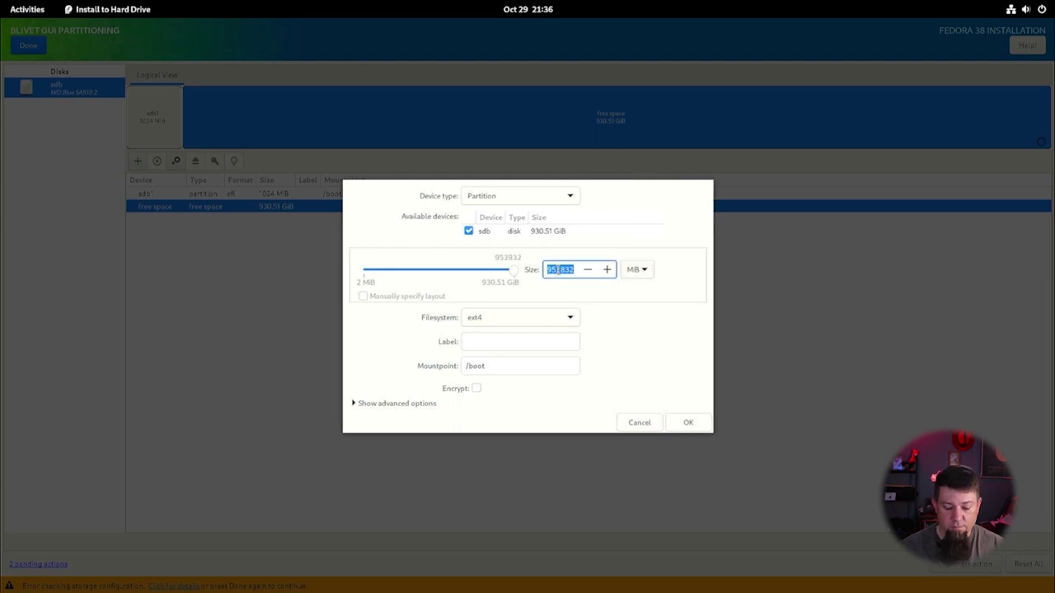
{"action": "type", "text": "500"}
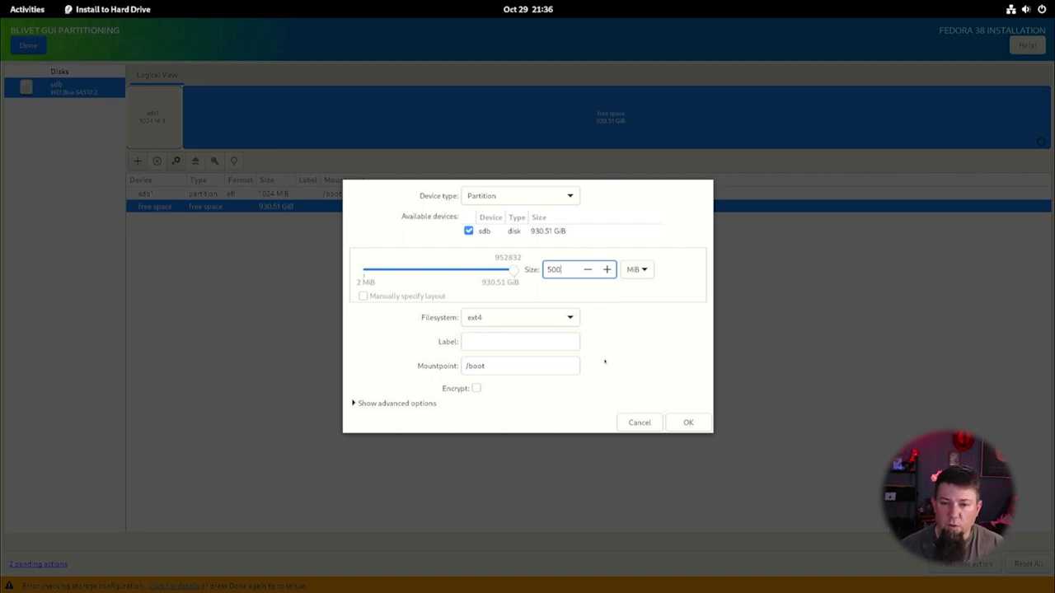
{"action": "left_click", "coordinate": [687, 423]}
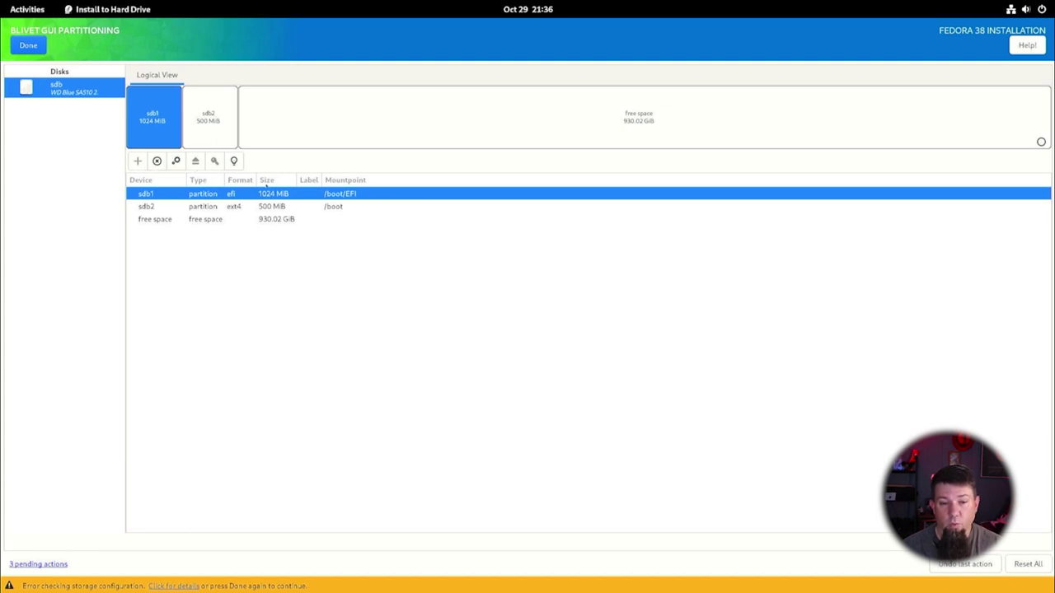
Add an LVM2 Volume Group device named vg_escanor over the remaining 930.02 GiB of free space.
{"action": "left_click", "coordinate": [163, 221]}
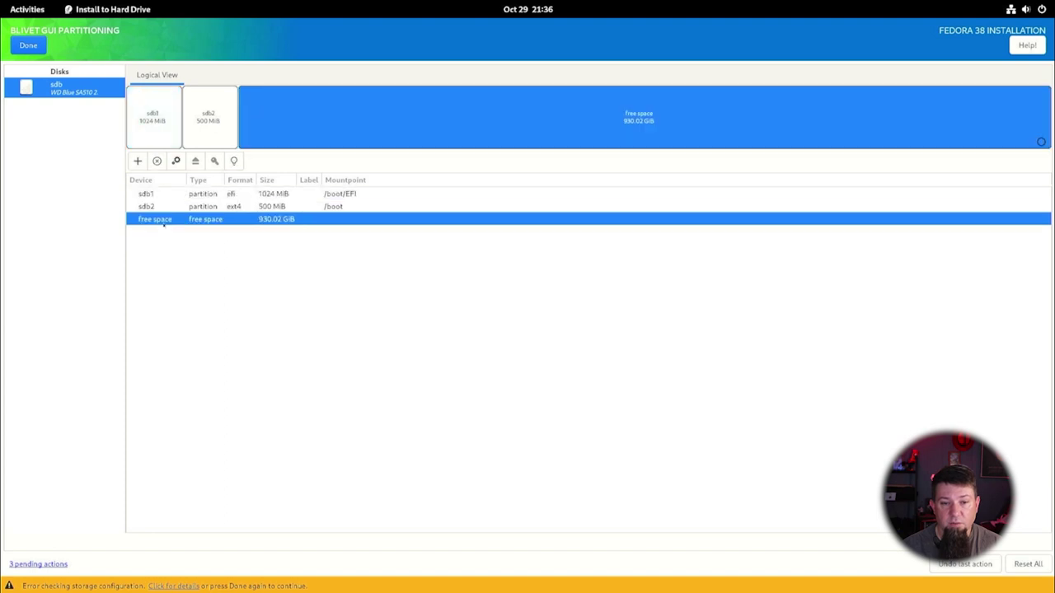
{"action": "left_click", "coordinate": [137, 161]}
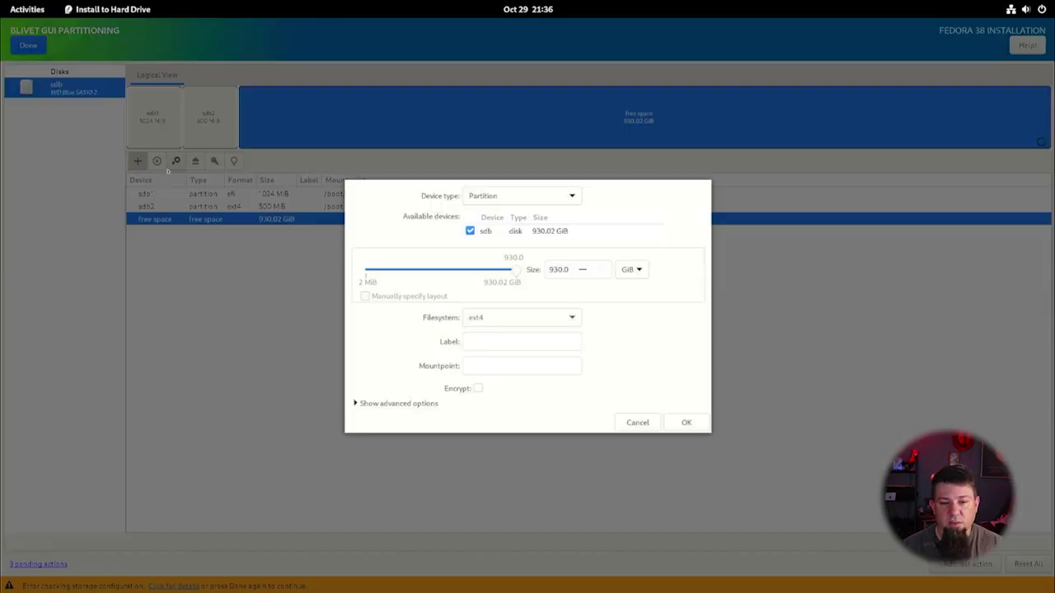
{"action": "left_click", "coordinate": [491, 203]}
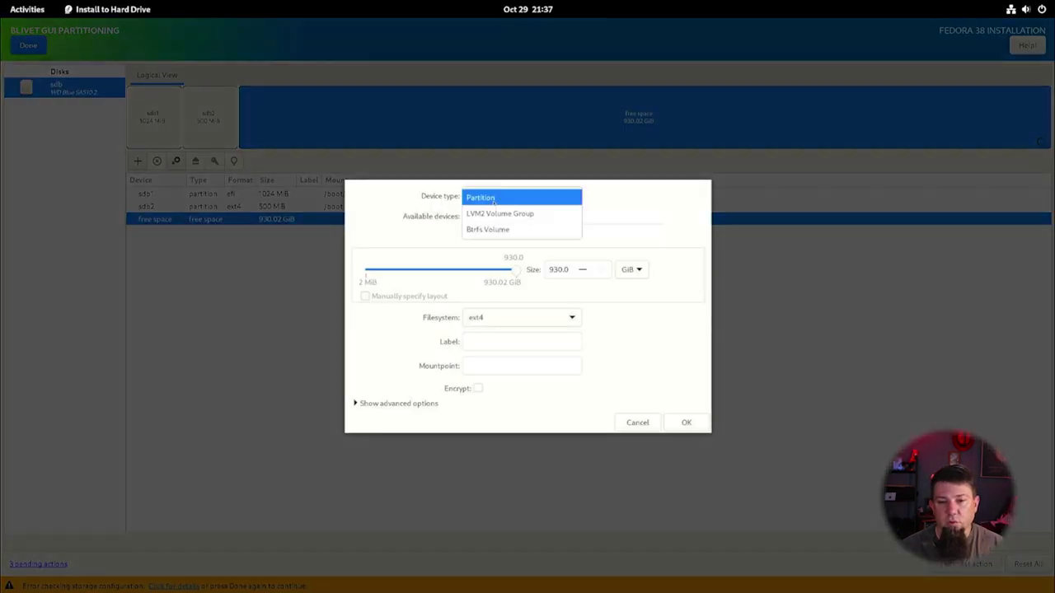
{"action": "left_click", "coordinate": [495, 216]}
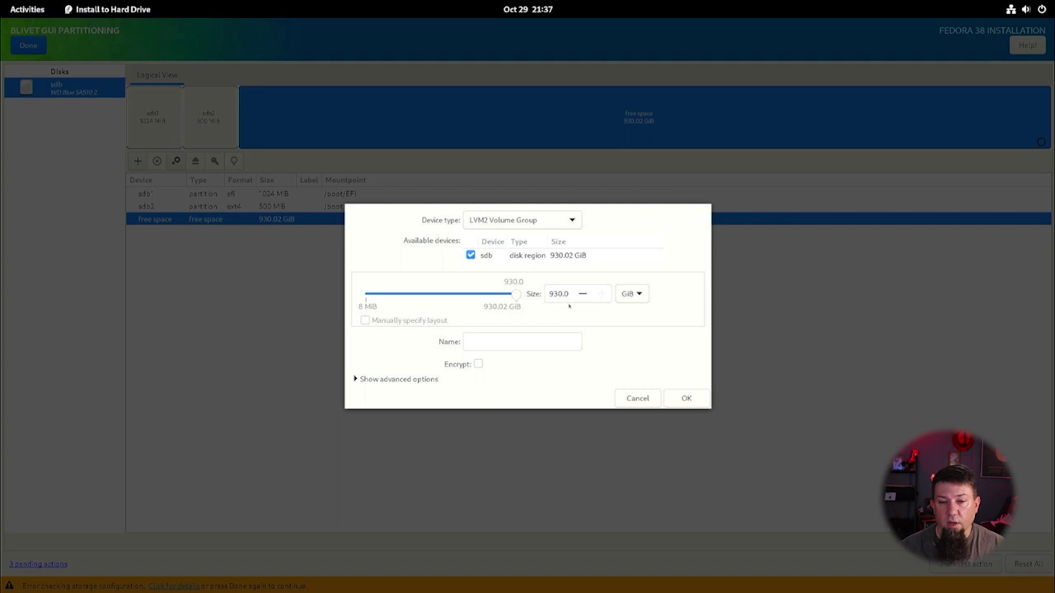
{"action": "left_click", "coordinate": [501, 343]}
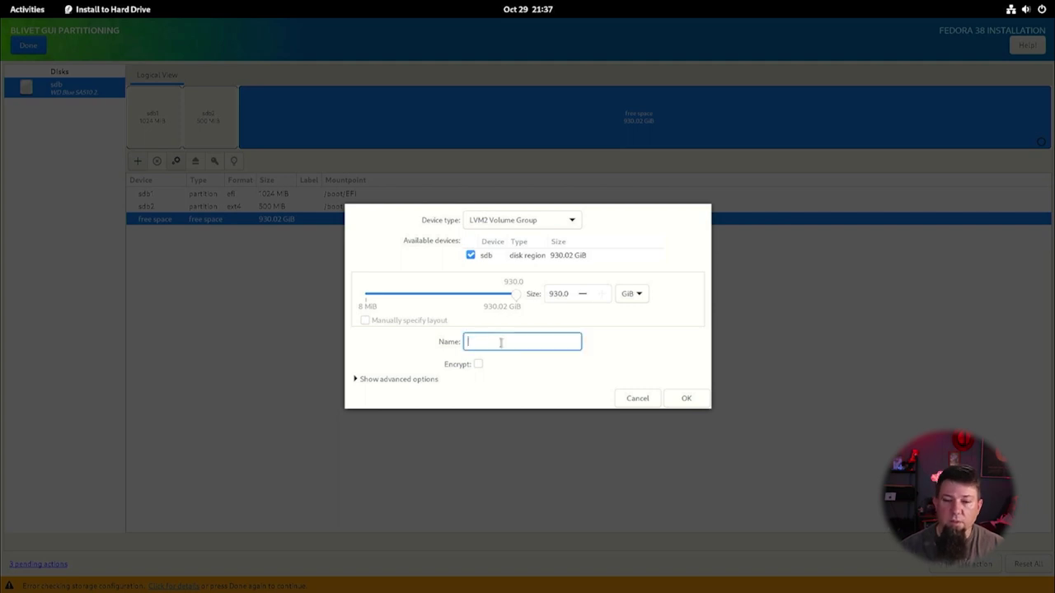
{"action": "type", "text": "escanor"}
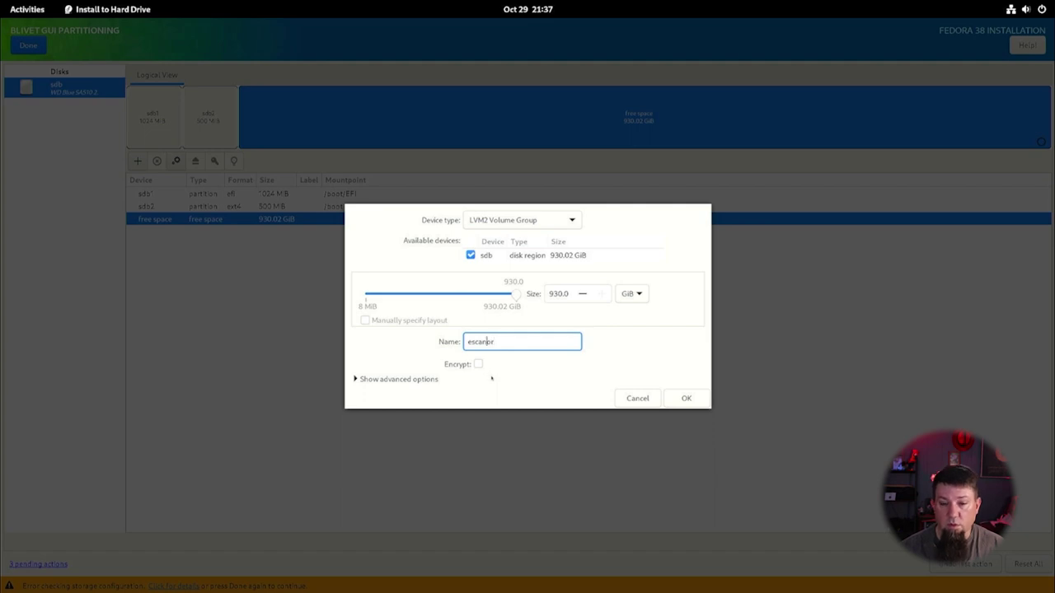
{"action": "type", "text": "vg_"}
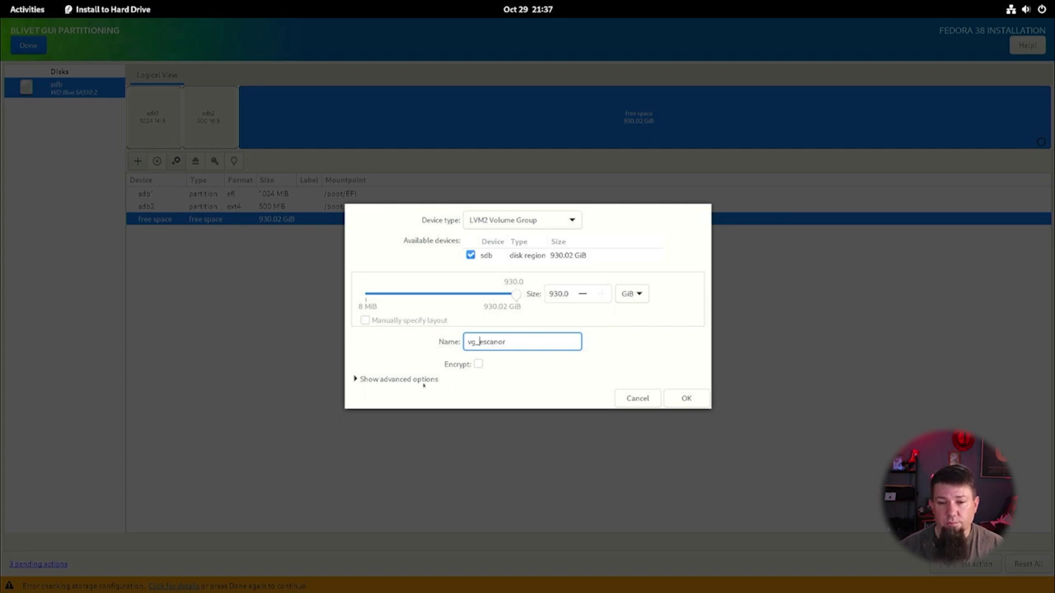
{"action": "left_click", "coordinate": [687, 399]}
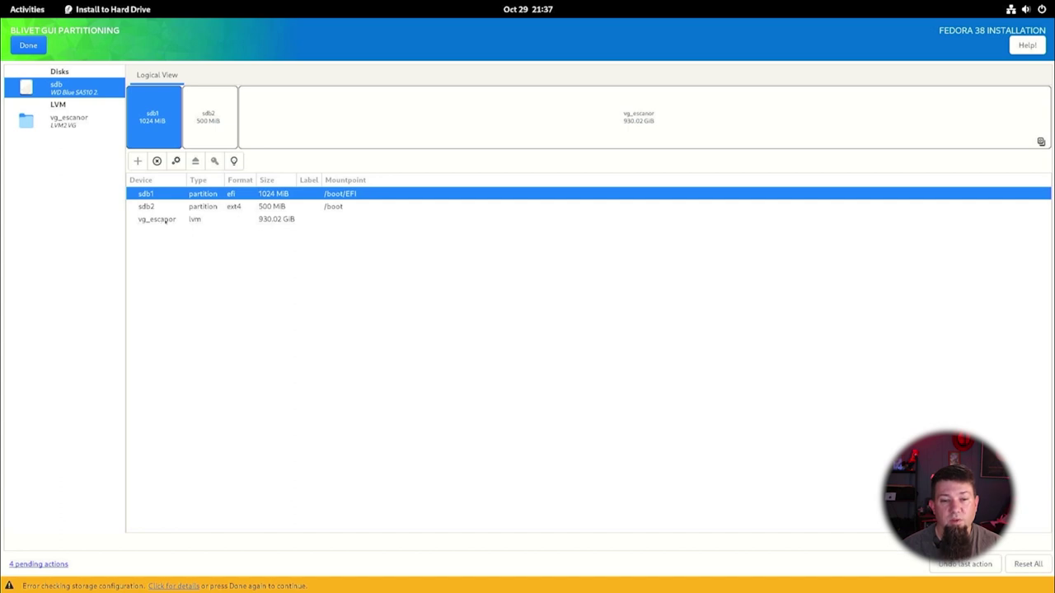
Select the vg_escanor row, then open vg_escanor under LVM in the sidebar.
{"action": "left_click", "coordinate": [165, 219]}
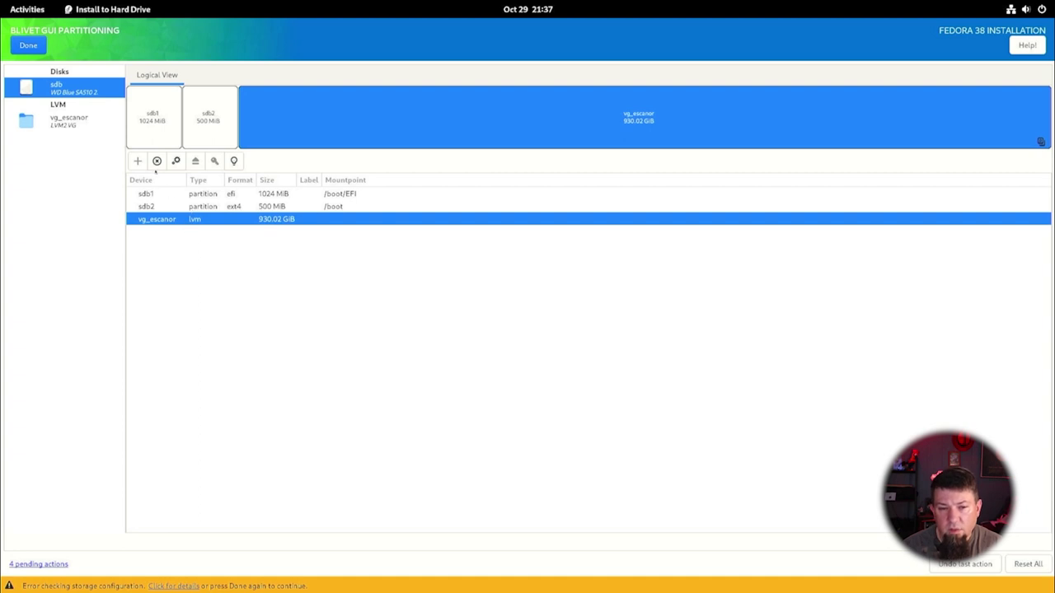
{"action": "left_click", "coordinate": [64, 118]}
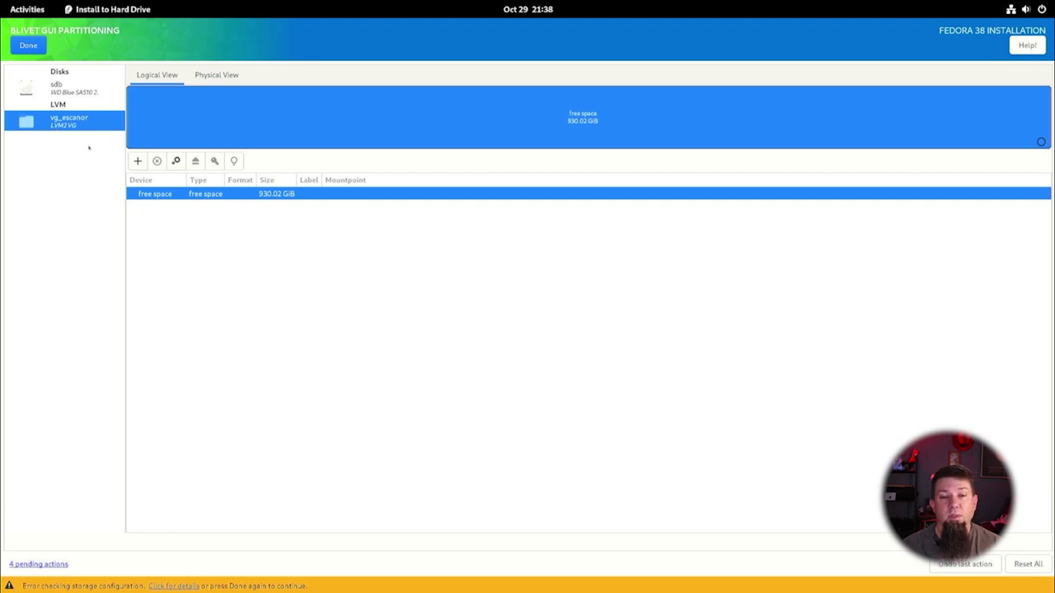
Start a new vg_escanor logical volume with mountpoint / and the name lv_root.
{"action": "left_click", "coordinate": [137, 161]}
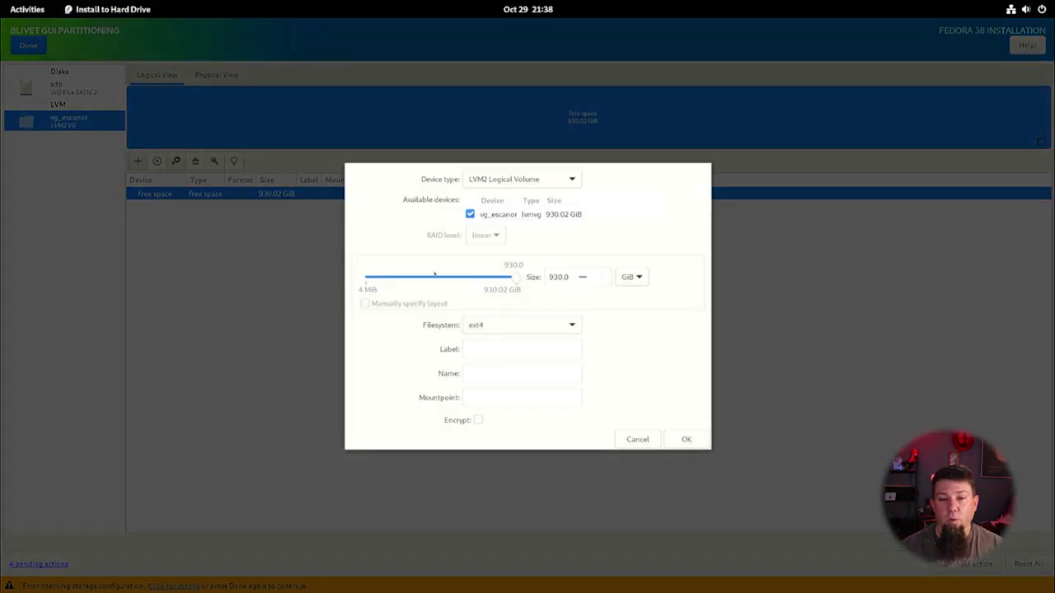
{"action": "left_click", "coordinate": [490, 351]}
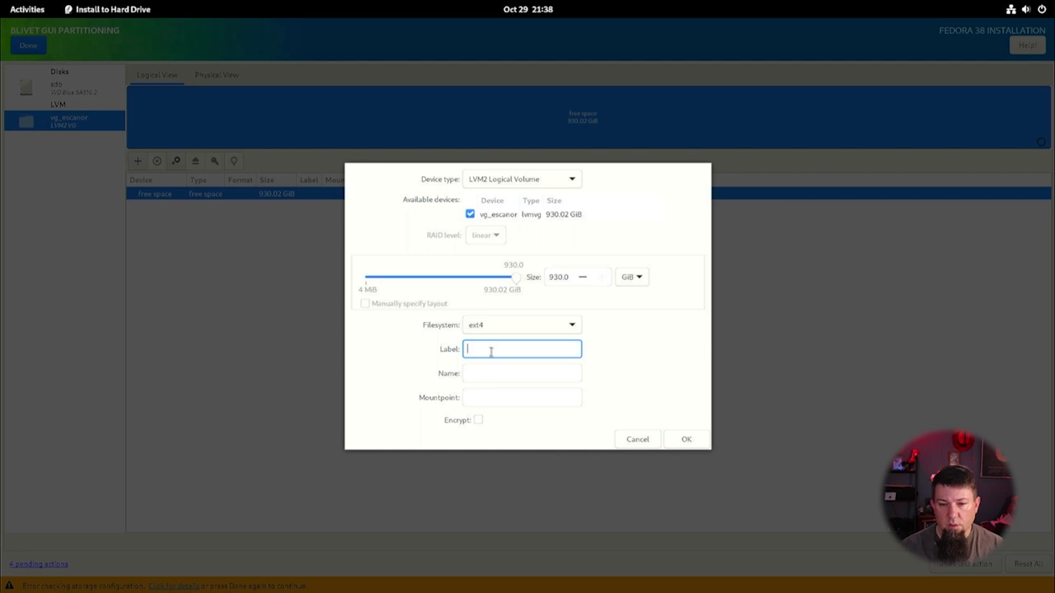
{"action": "left_click", "coordinate": [484, 399]}
{"action": "type", "text": "/"}
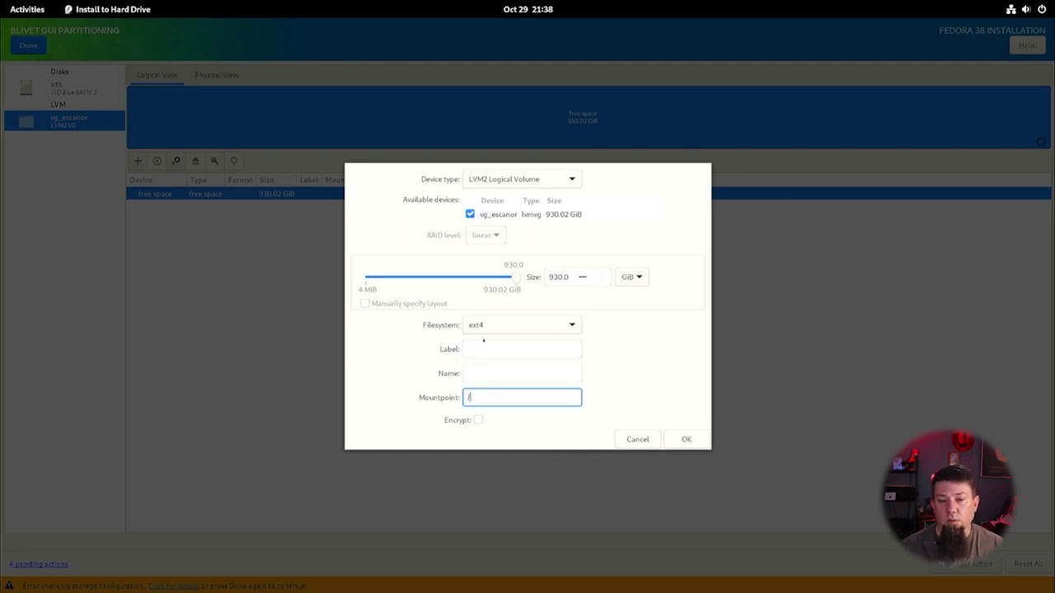
{"action": "left_click", "coordinate": [481, 375]}
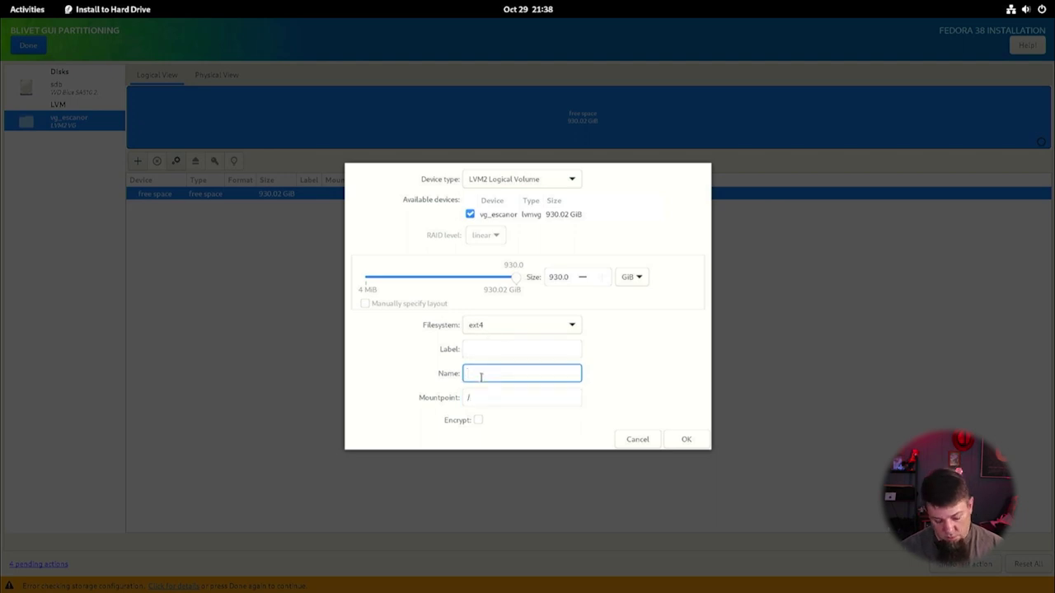
{"action": "type", "text": "lv_"}
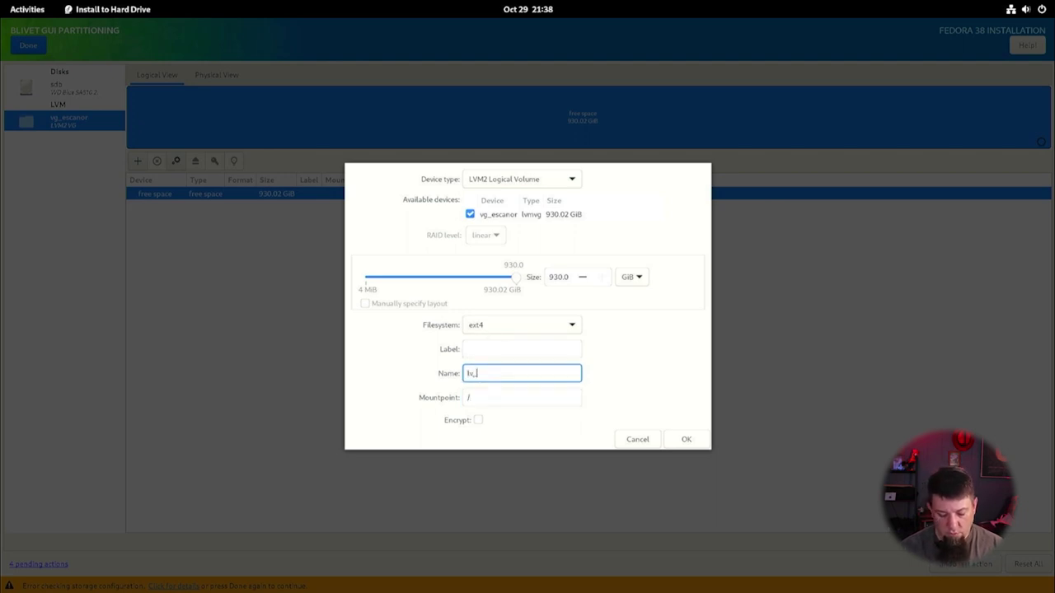
{"action": "type", "text": "root"}
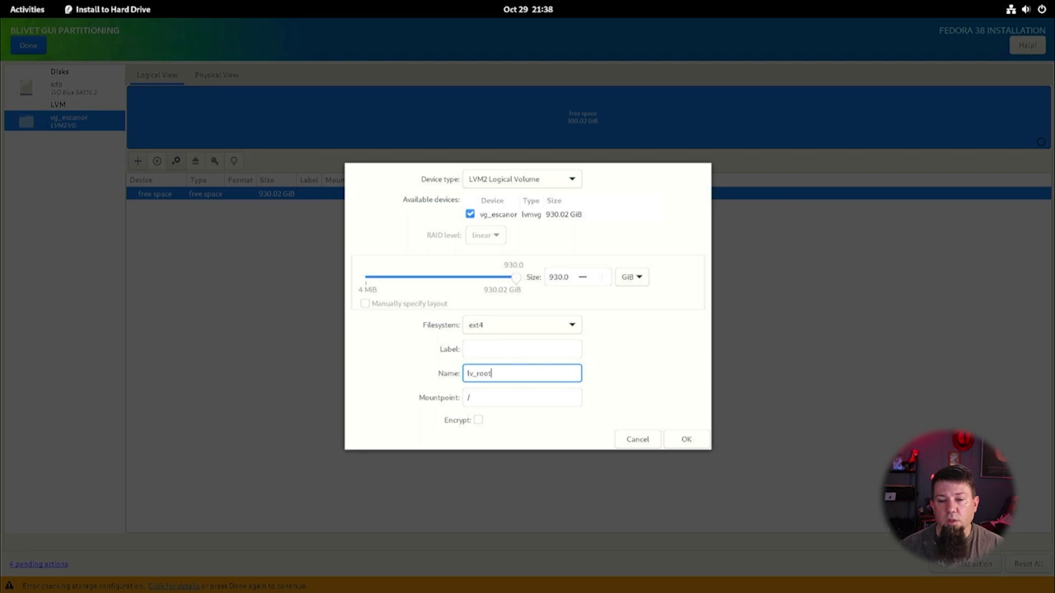
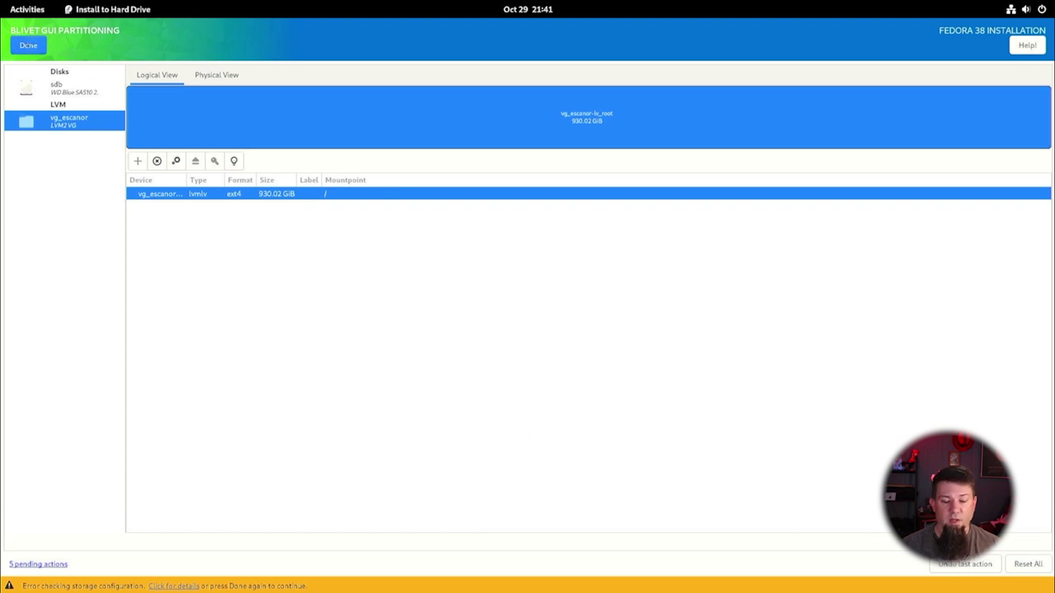
Recheck storage, read the error requiring the EFI System Partition at /boot/efi, then view disk sdb.
{"action": "left_click", "coordinate": [29, 47]}
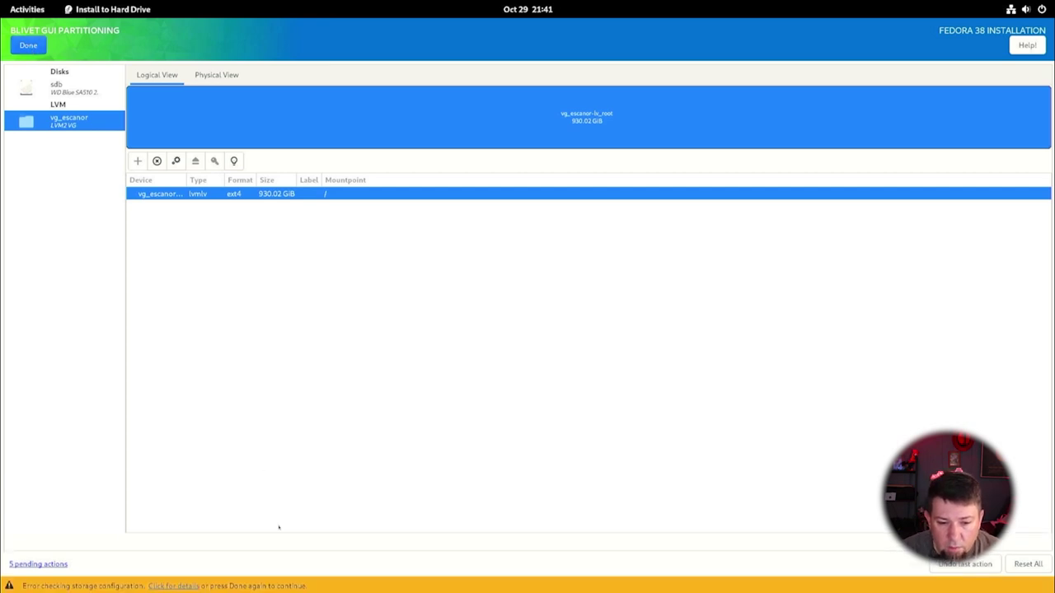
{"action": "left_click", "coordinate": [182, 586]}
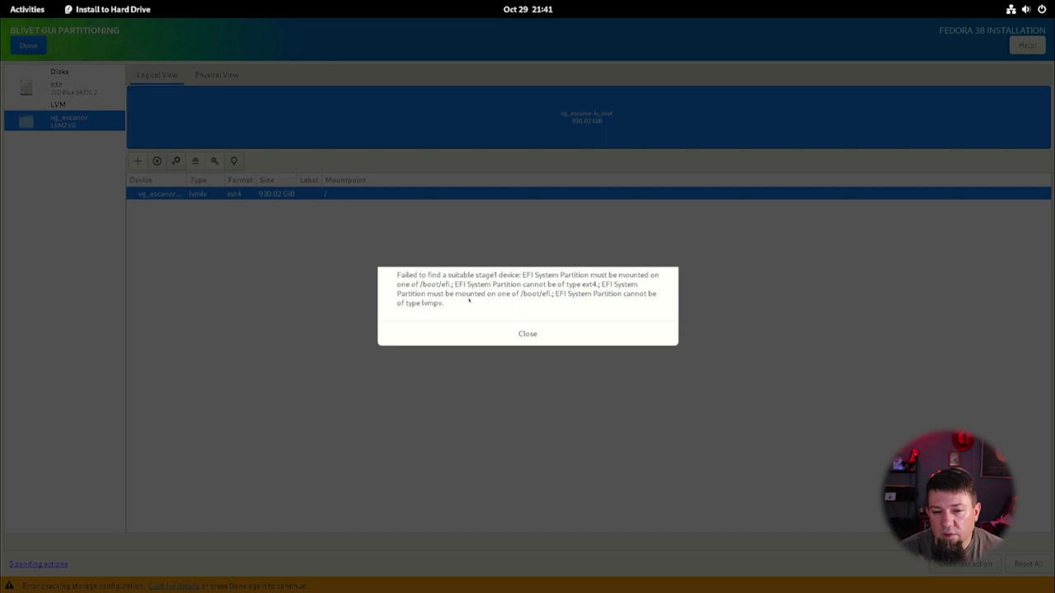
{"action": "left_click", "coordinate": [509, 338]}
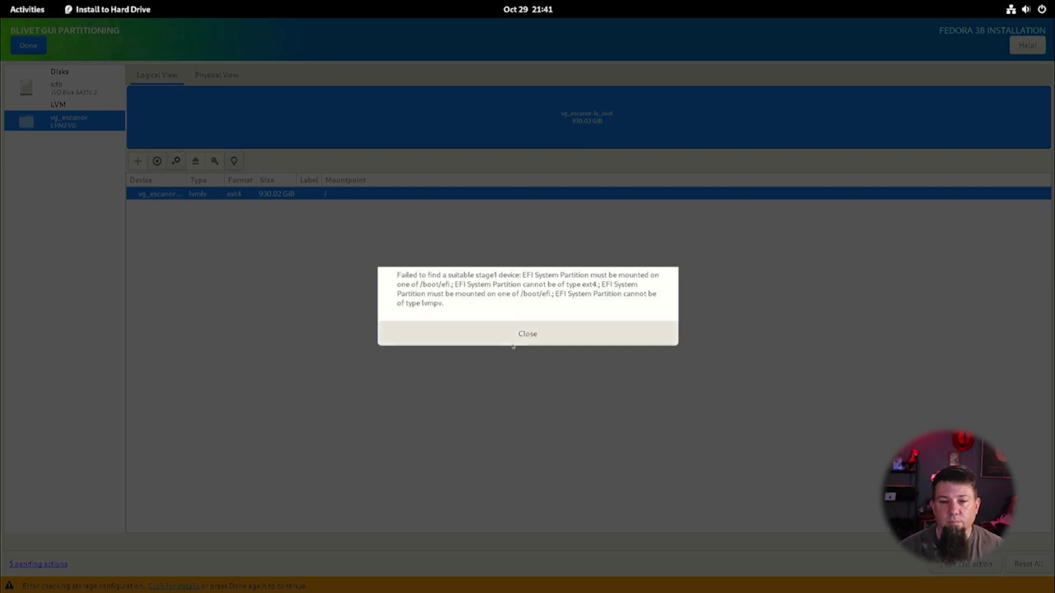
{"action": "left_click", "coordinate": [53, 91]}
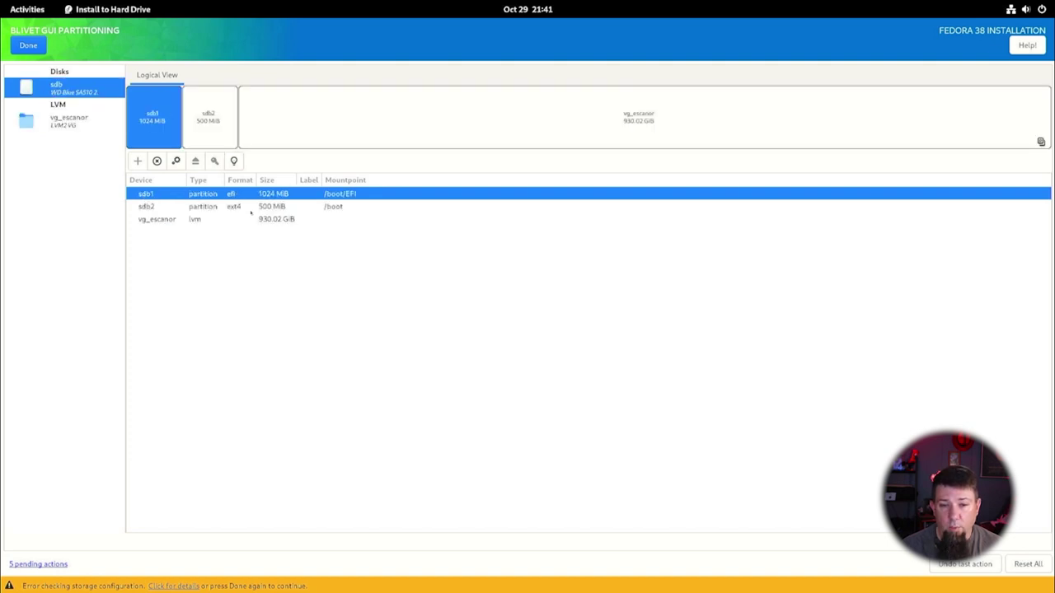
Change sdb1's mountpoint from /boot/EFI to /boot/efi and recheck the storage configuration.
{"action": "right_click", "coordinate": [216, 195]}
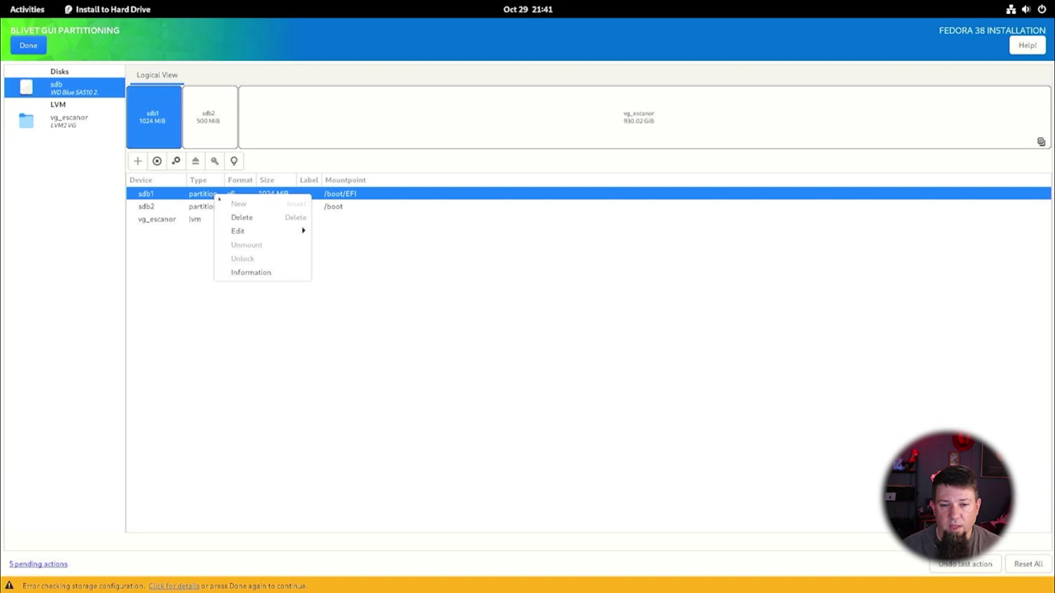
{"action": "mouse_move", "coordinate": [253, 234]}
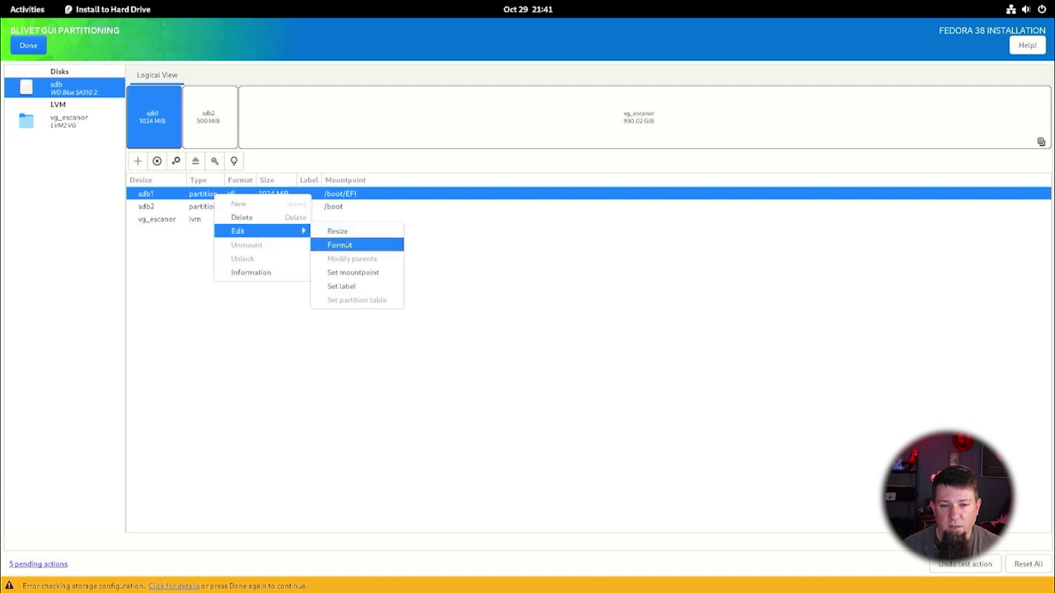
{"action": "left_click", "coordinate": [366, 274]}
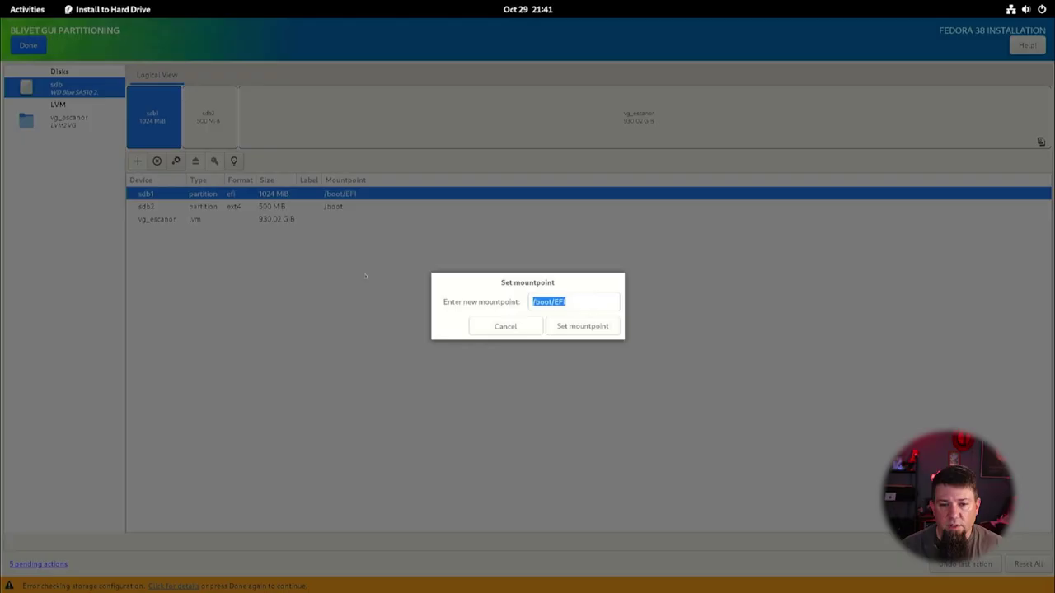
{"action": "left_click", "coordinate": [590, 301]}
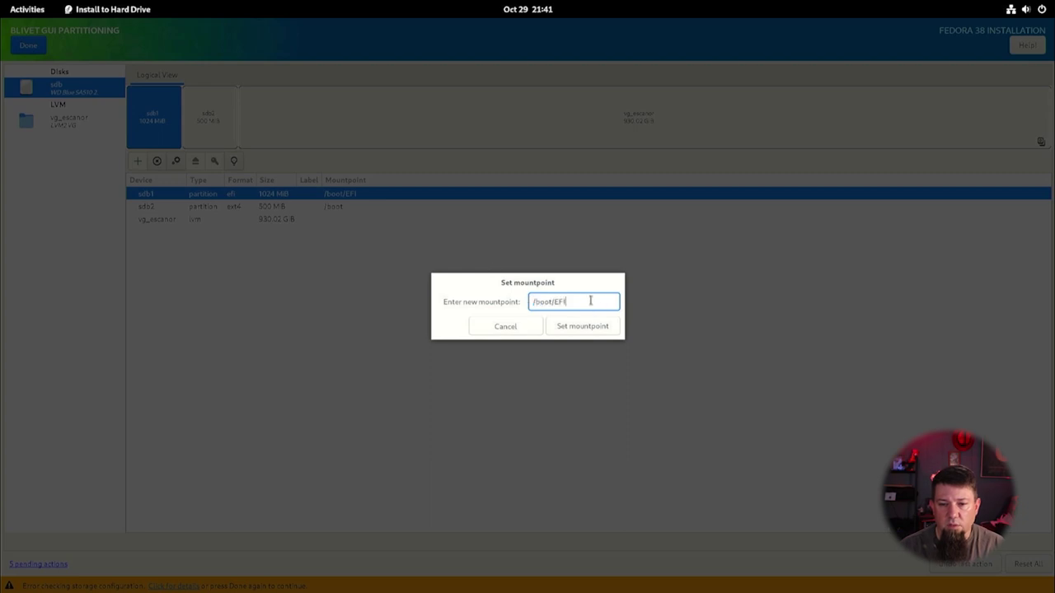
{"action": "key", "text": "BackSpace"}
{"action": "key", "text": "BackSpace"}
{"action": "key", "text": "BackSpace"}
{"action": "type", "text": "efi"}
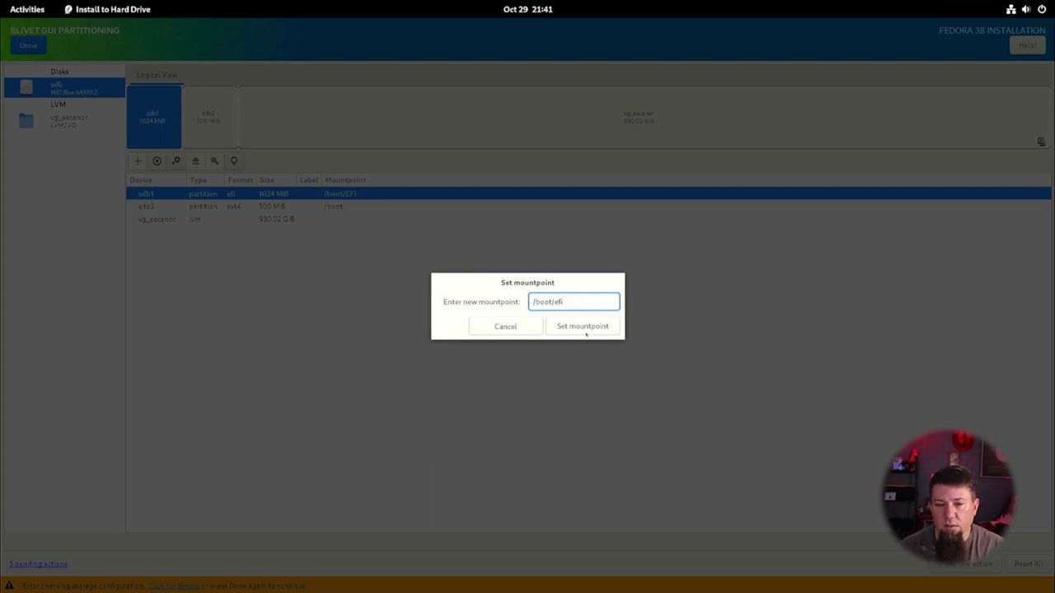
{"action": "left_click", "coordinate": [568, 333]}
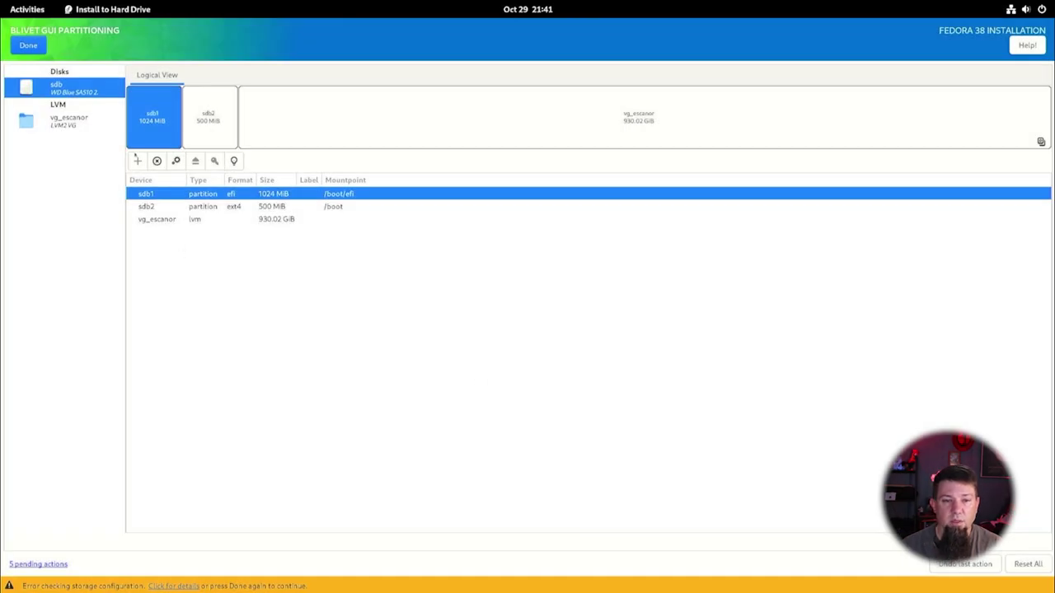
{"action": "left_click", "coordinate": [29, 47]}
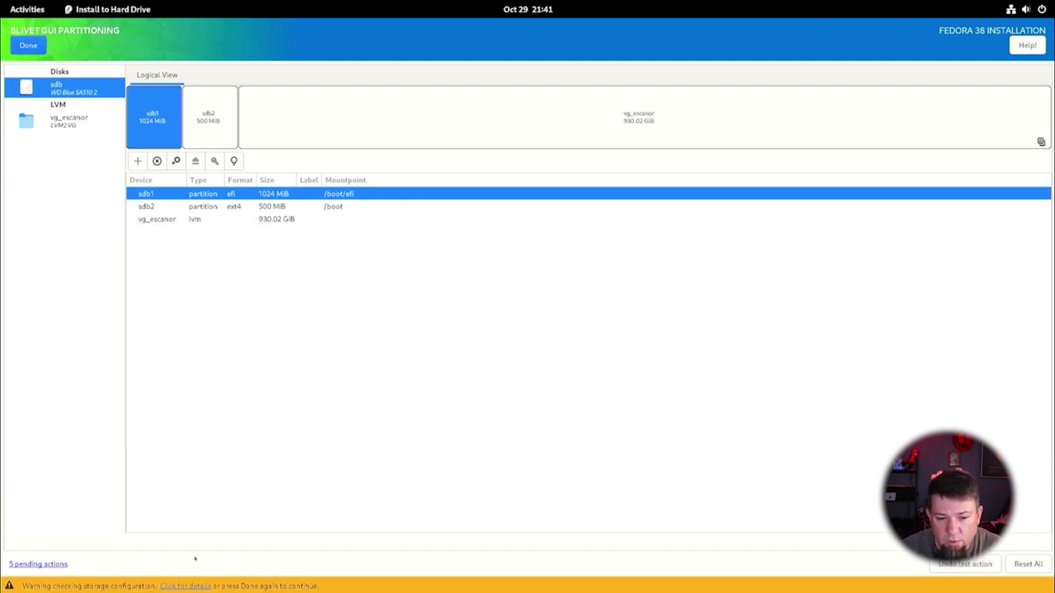
Read the warning that /boot is under 512 MiB, then view volume group vg_escanor.
{"action": "left_click", "coordinate": [197, 586]}
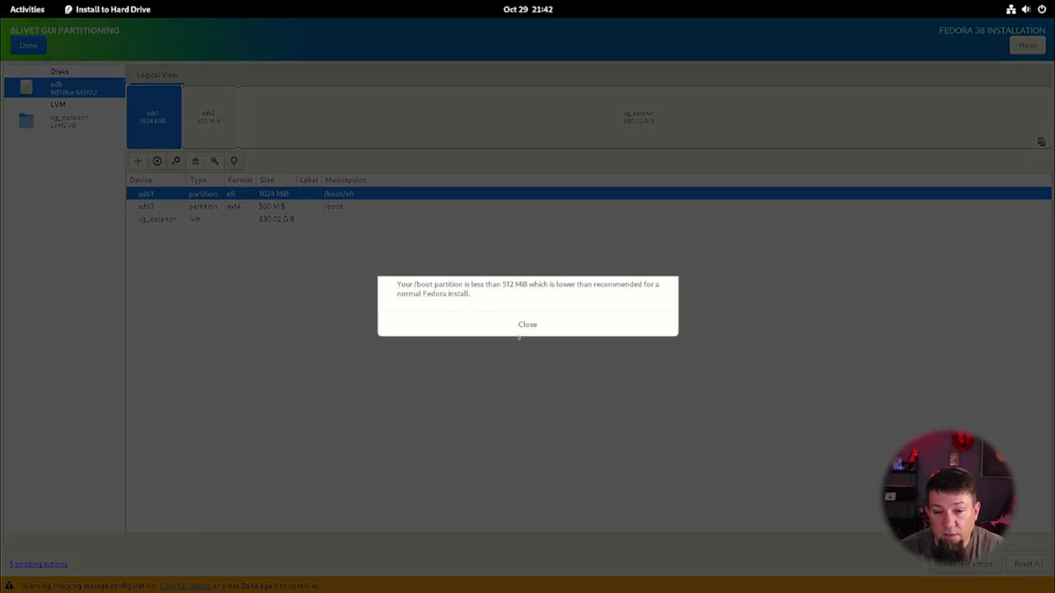
{"action": "left_click", "coordinate": [518, 331]}
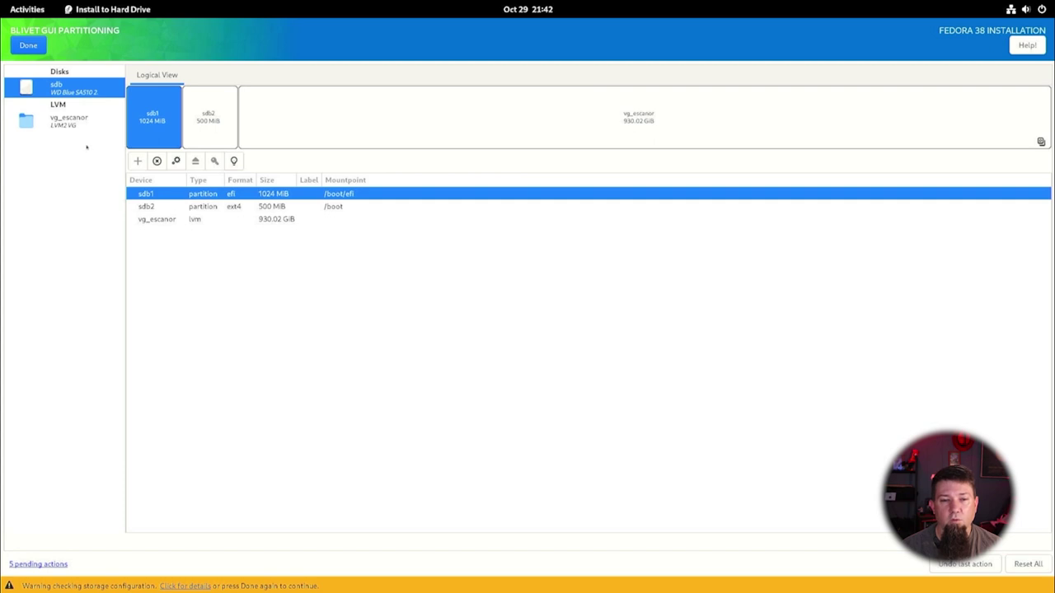
{"action": "left_click", "coordinate": [77, 121]}
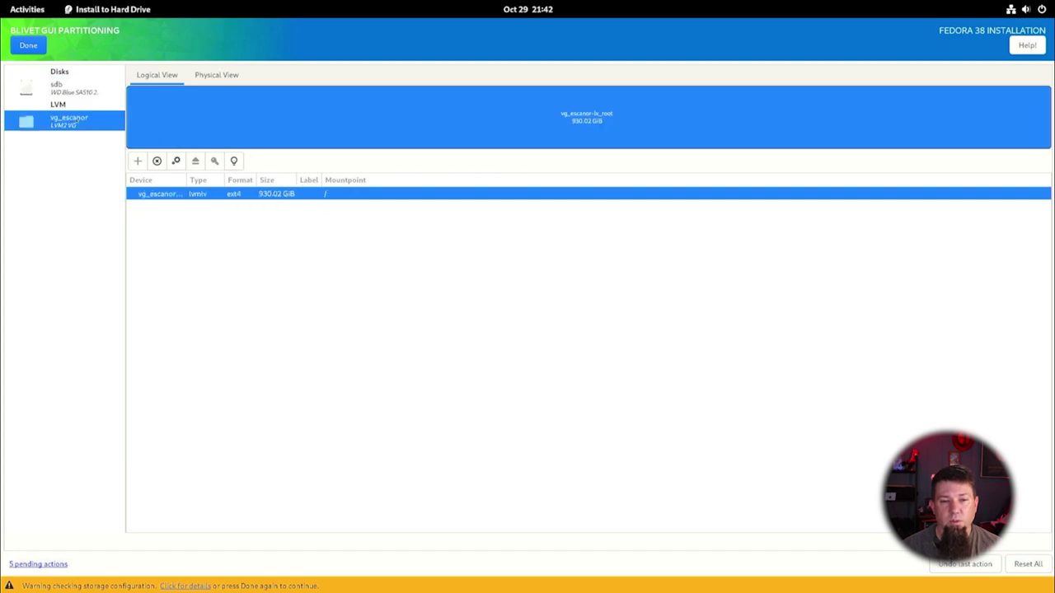
Delete the root logical volume vg_escanor-lv_root after finding it cannot be resized.
{"action": "left_click", "coordinate": [72, 88]}
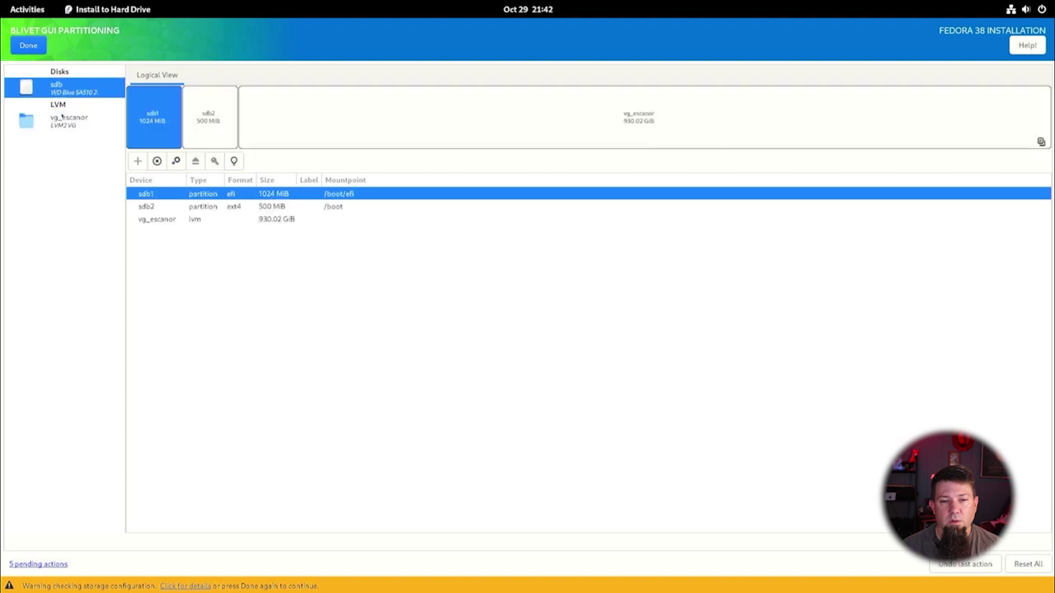
{"action": "left_click", "coordinate": [70, 121]}
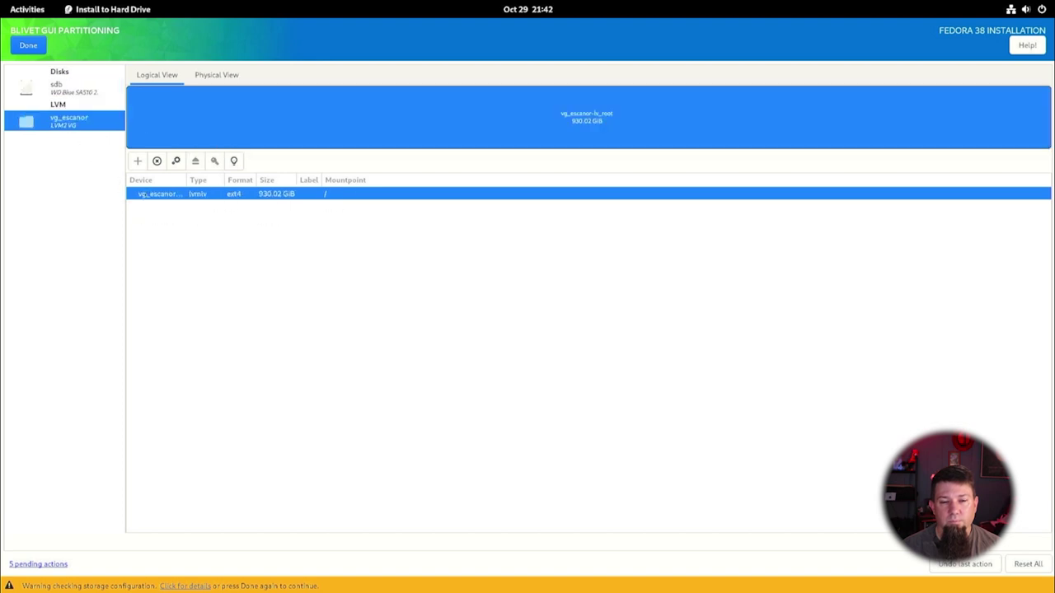
{"action": "right_click", "coordinate": [148, 196]}
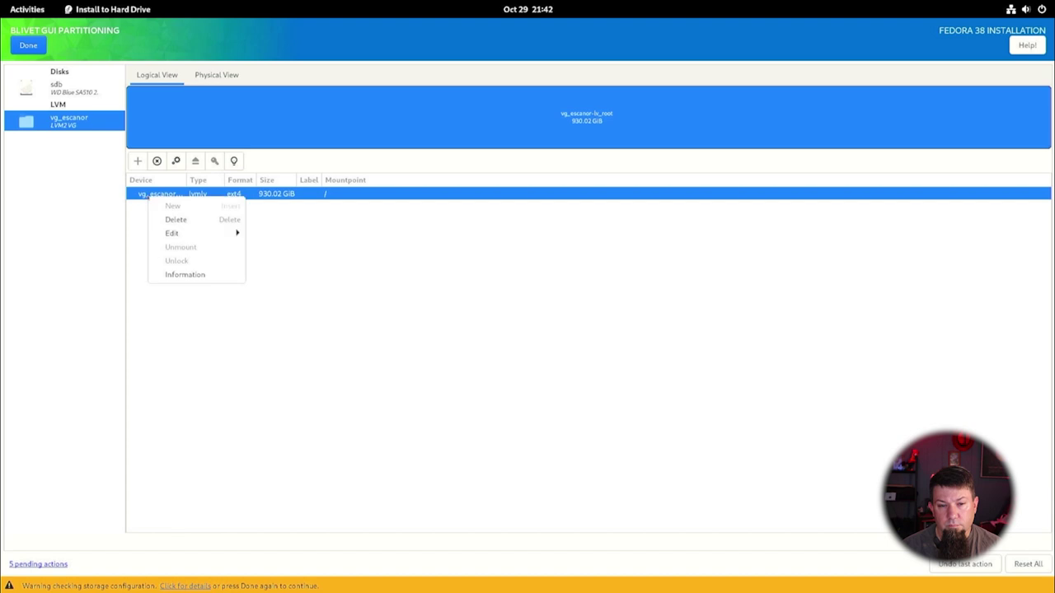
{"action": "mouse_move", "coordinate": [202, 233]}
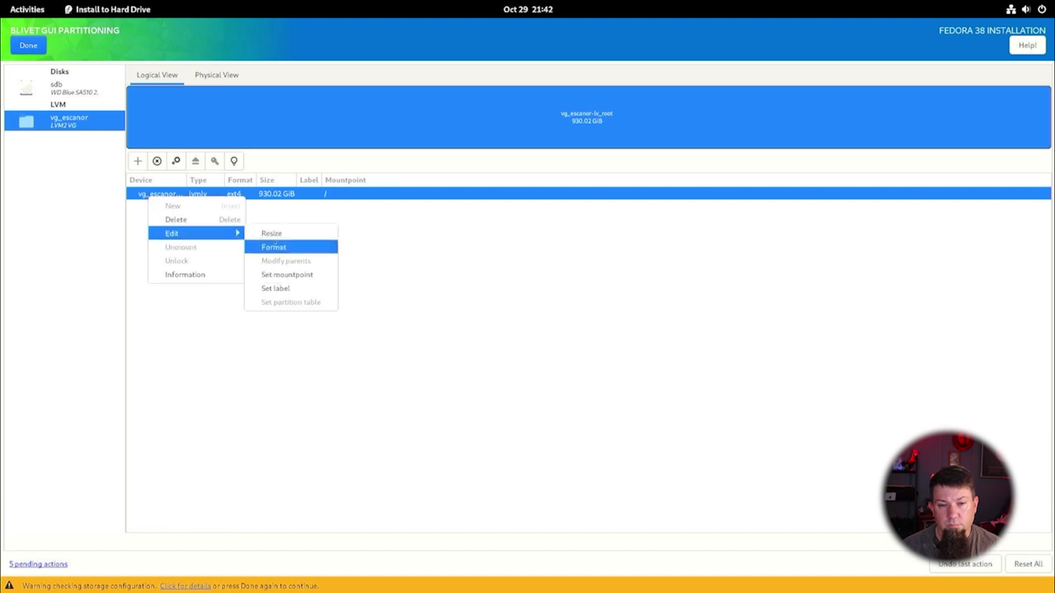
{"action": "left_click", "coordinate": [272, 233]}
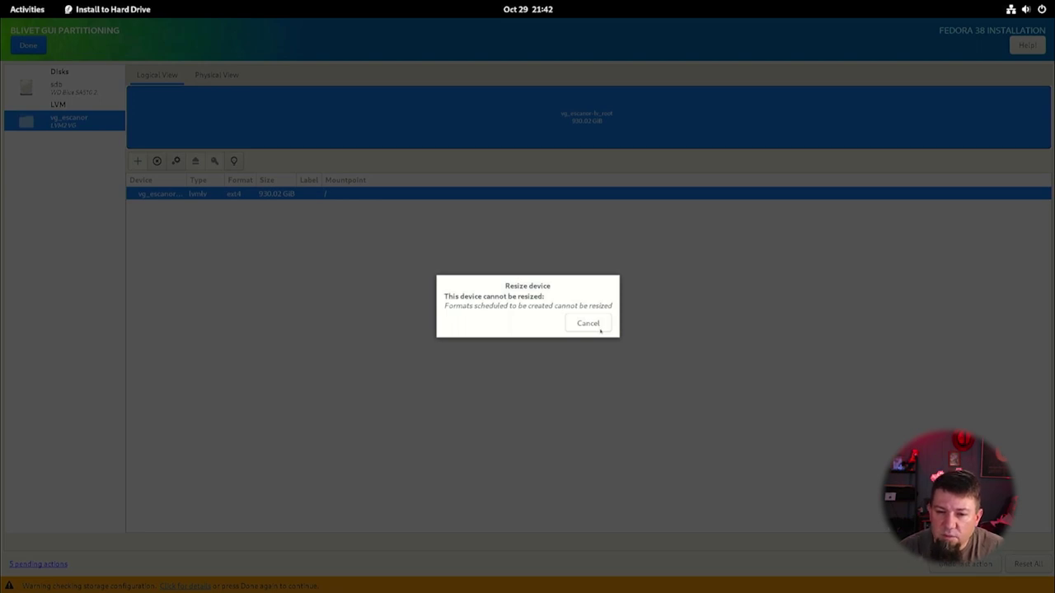
{"action": "left_click", "coordinate": [600, 330]}
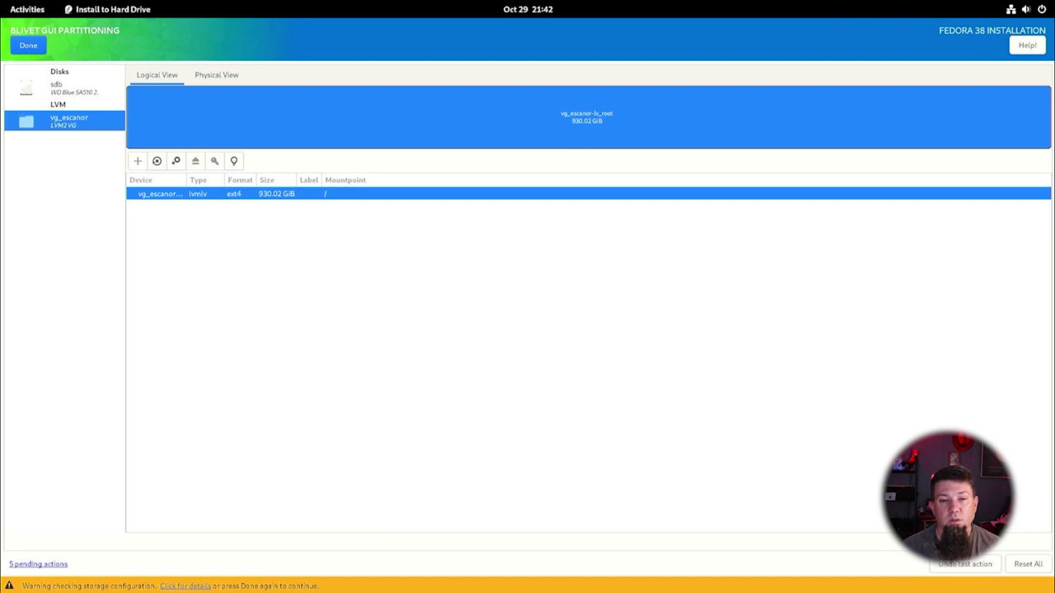
{"action": "left_click", "coordinate": [156, 160]}
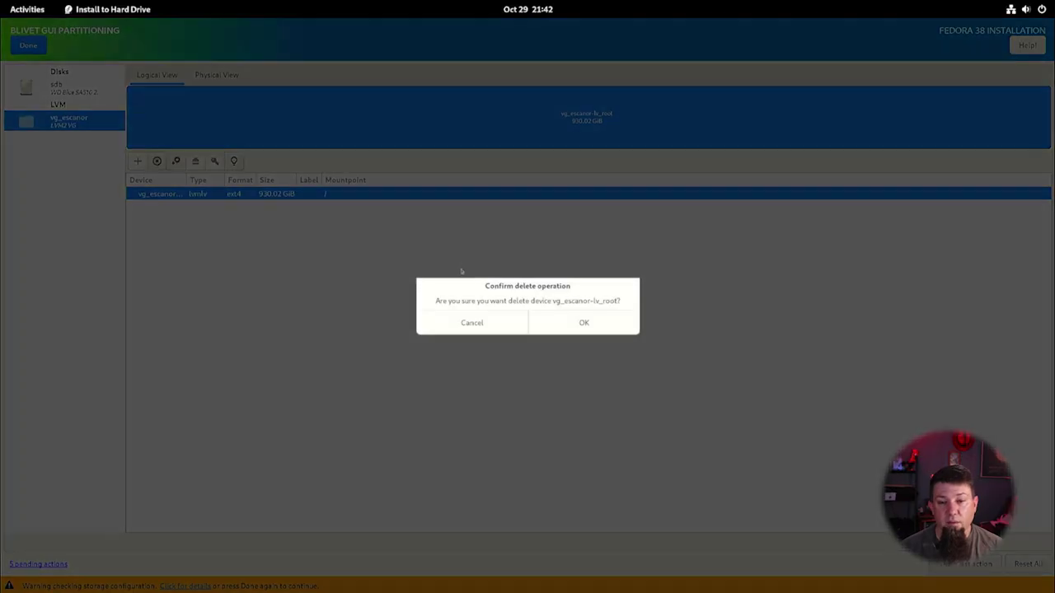
{"action": "left_click", "coordinate": [620, 330]}
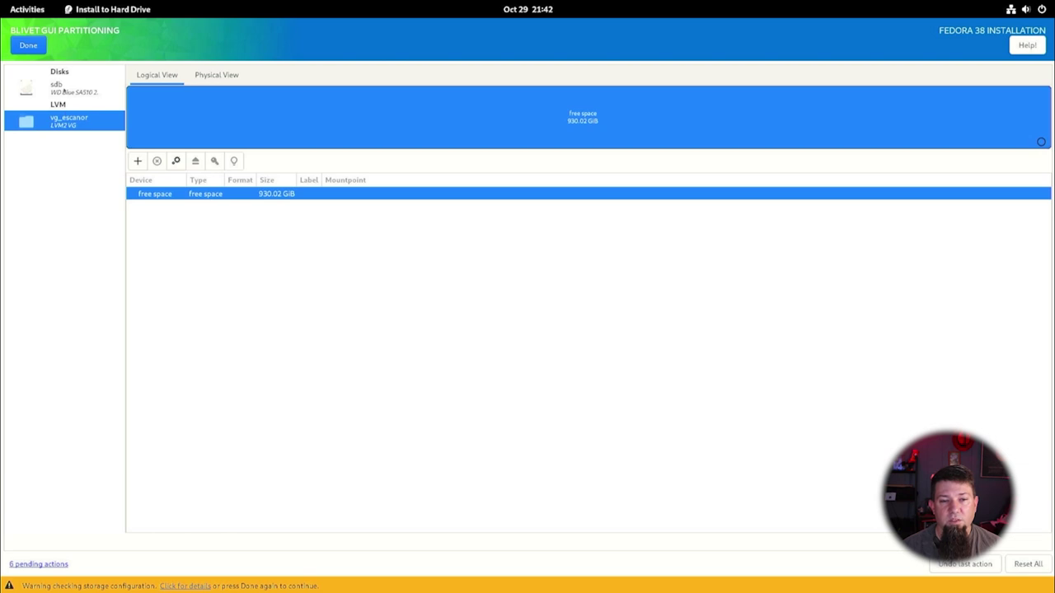
Delete vg_escanor on sdb along with its parent partition sdb3.
{"action": "left_click", "coordinate": [64, 91]}
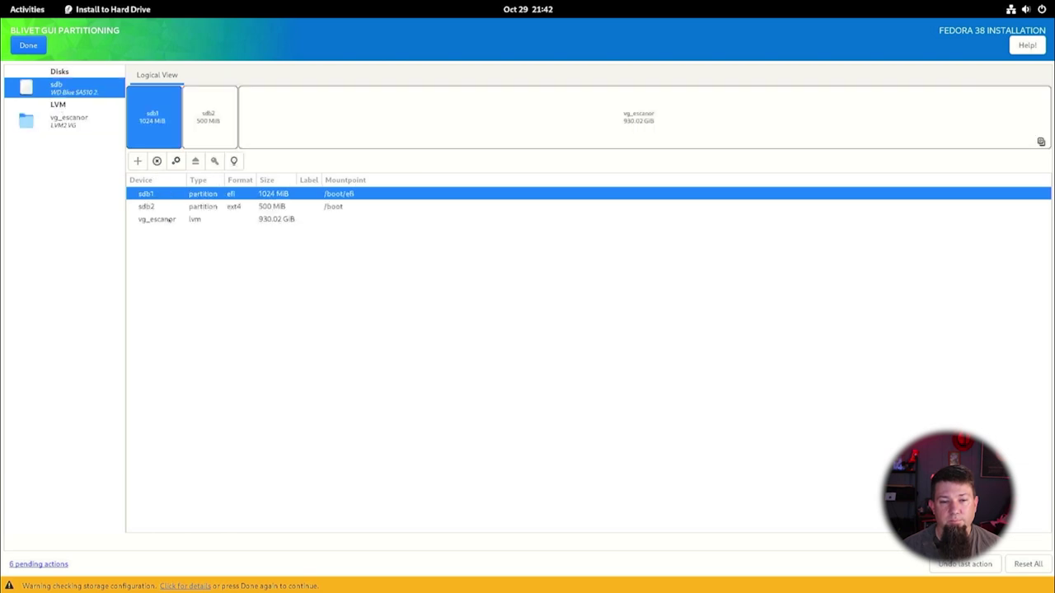
{"action": "left_click", "coordinate": [169, 219]}
{"action": "right_click", "coordinate": [169, 219]}
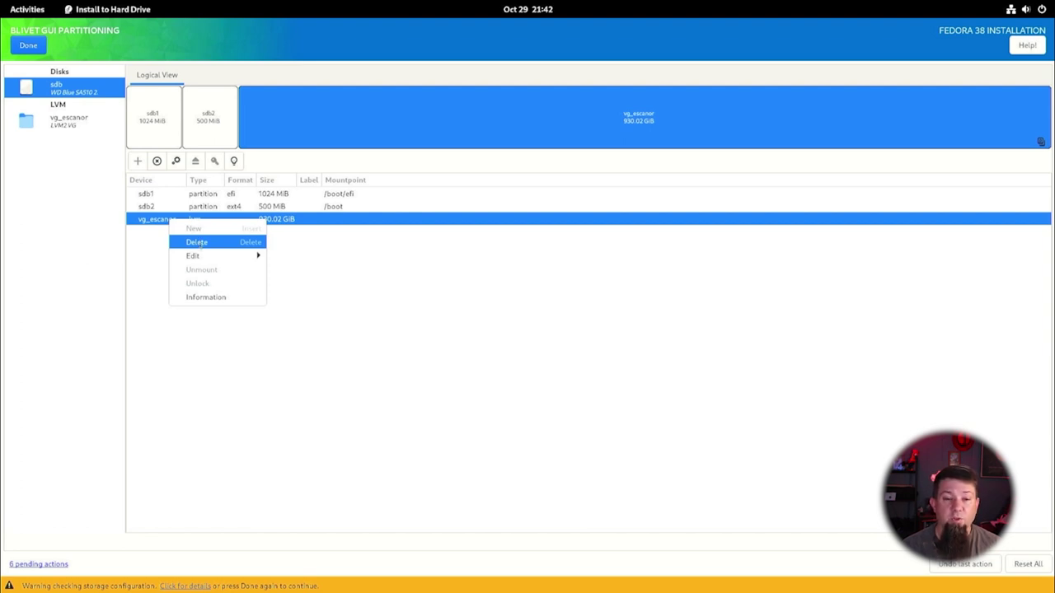
{"action": "mouse_move", "coordinate": [202, 256]}
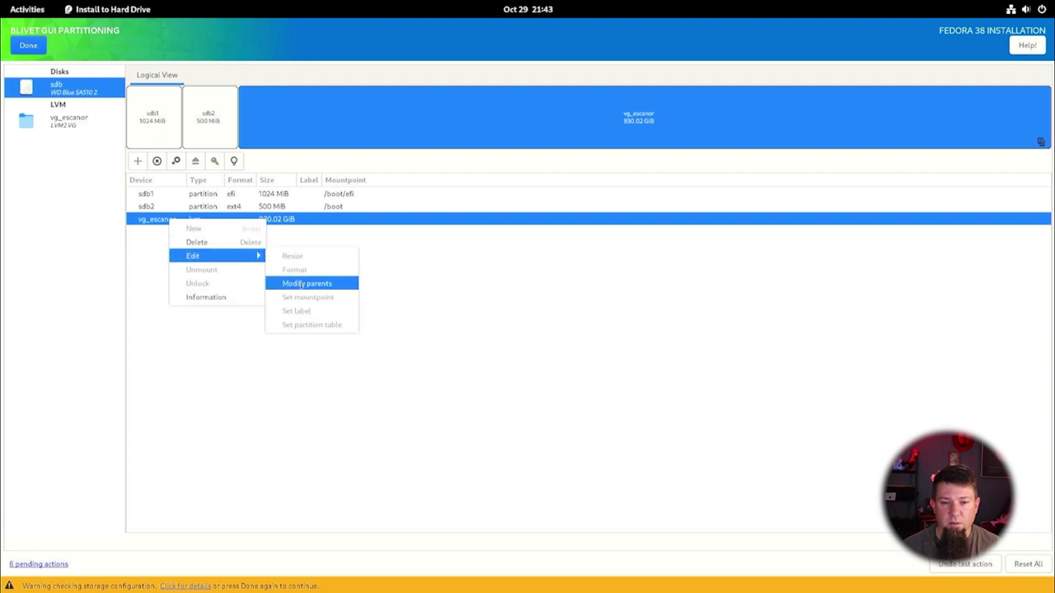
{"action": "left_click", "coordinate": [155, 220]}
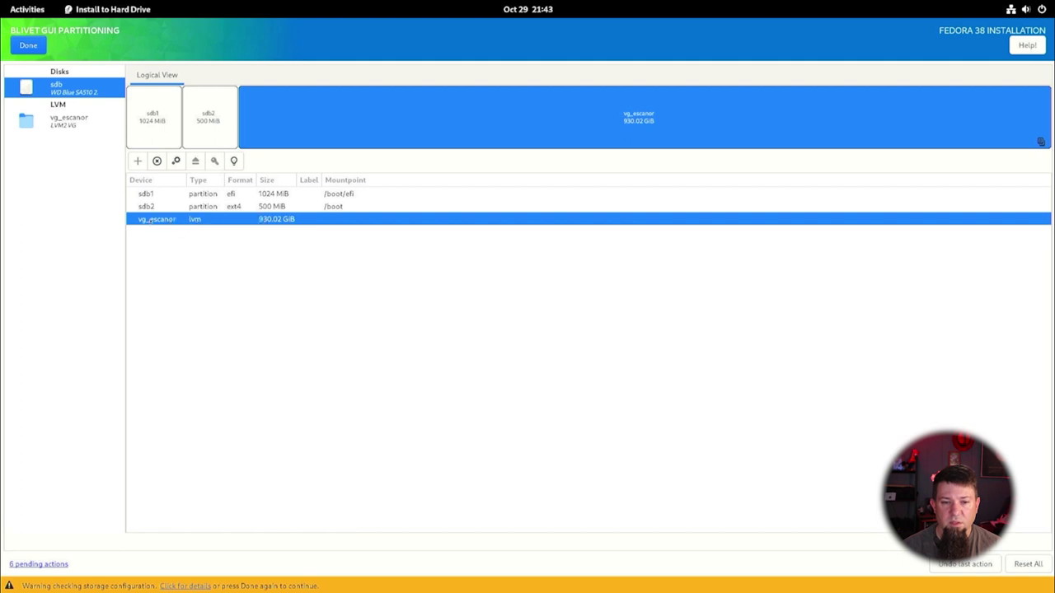
{"action": "key", "text": "Delete"}
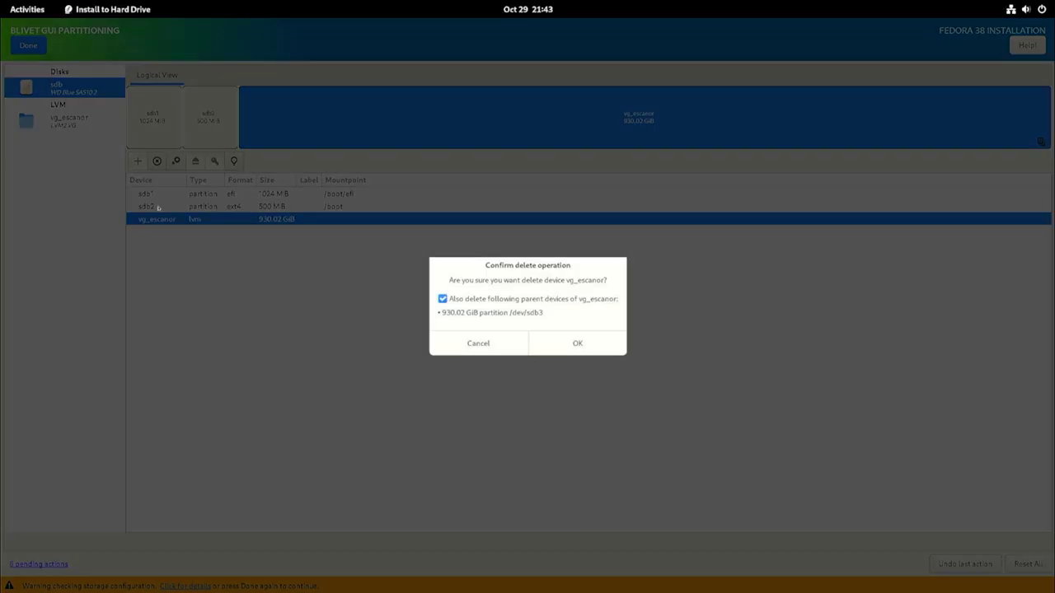
{"action": "left_click", "coordinate": [559, 341]}
Delete partition sdb2.
{"action": "left_click", "coordinate": [150, 207]}
{"action": "right_click", "coordinate": [150, 207]}
{"action": "key", "text": "Escape"}
{"action": "key", "text": "Delete"}
{"action": "key", "text": "Return"}
Create a 1 GiB partition mounted at /boot in the freed space.
{"action": "left_click", "coordinate": [155, 207]}
{"action": "left_click", "coordinate": [138, 160]}
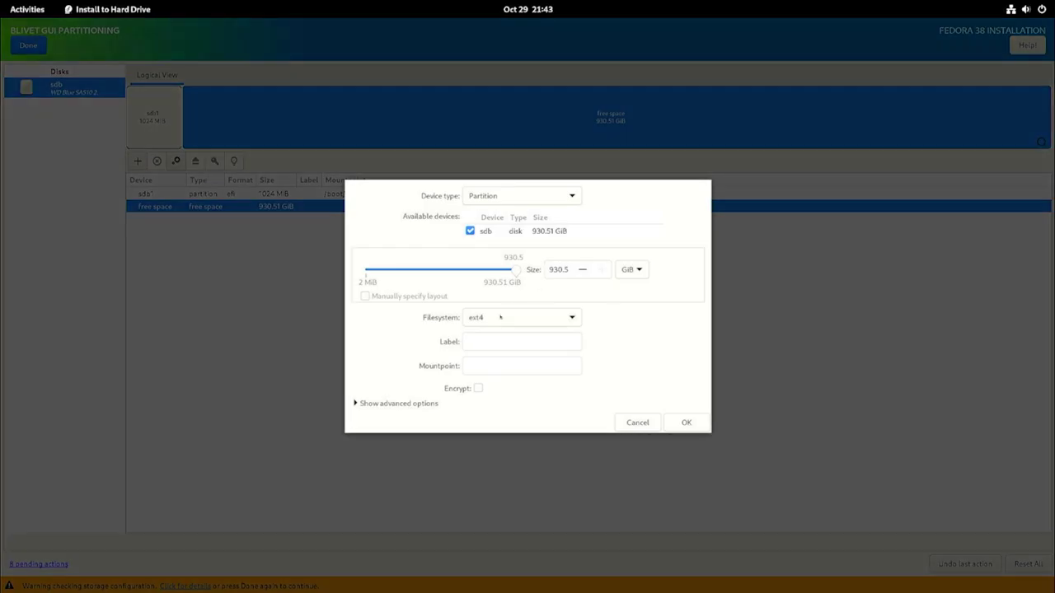
{"action": "double_click", "coordinate": [560, 269]}
{"action": "type", "text": "1"}
{"action": "left_click", "coordinate": [511, 366]}
{"action": "type", "text": "/boot"}
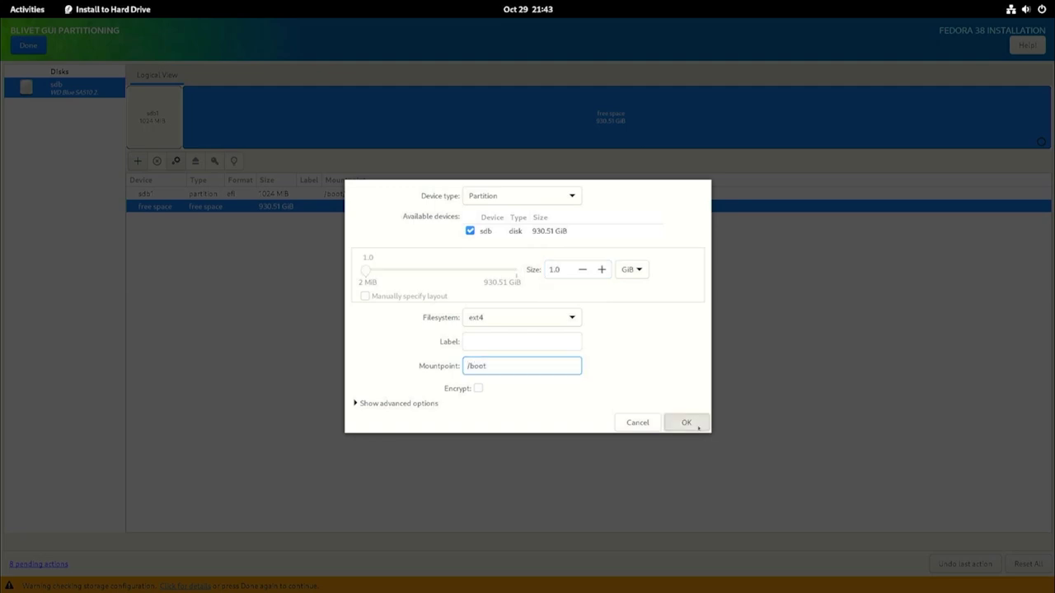
{"action": "left_click", "coordinate": [686, 422]}
Create an LVM2 volume group named vg_escanor in the remaining free space.
{"action": "left_click", "coordinate": [155, 219]}
{"action": "left_click", "coordinate": [138, 160]}
{"action": "left_click", "coordinate": [514, 341]}
{"action": "type", "text": "vg_escanor"}
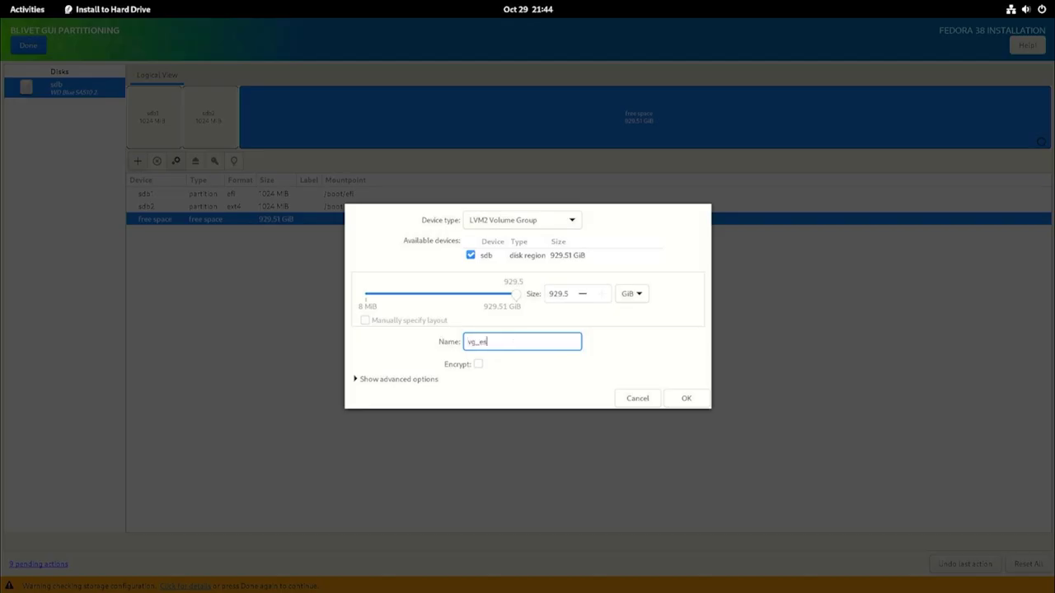
{"action": "key", "text": "Return"}
Add logical volume lv_root labelled root, mounted at /, to vg_escanor.
{"action": "left_click", "coordinate": [66, 120]}
{"action": "left_click", "coordinate": [137, 161]}
{"action": "left_click", "coordinate": [502, 349]}
{"action": "type", "text": "root"}
{"action": "key", "text": "Tab"}
{"action": "key", "text": "Tab"}
{"action": "key", "text": "shift+Tab"}
{"action": "key", "text": "shift+Tab"}
{"action": "key", "text": "Tab"}
{"action": "type", "text": "lv_root"}
{"action": "key", "text": "Tab"}
{"action": "type", "text": "/"}
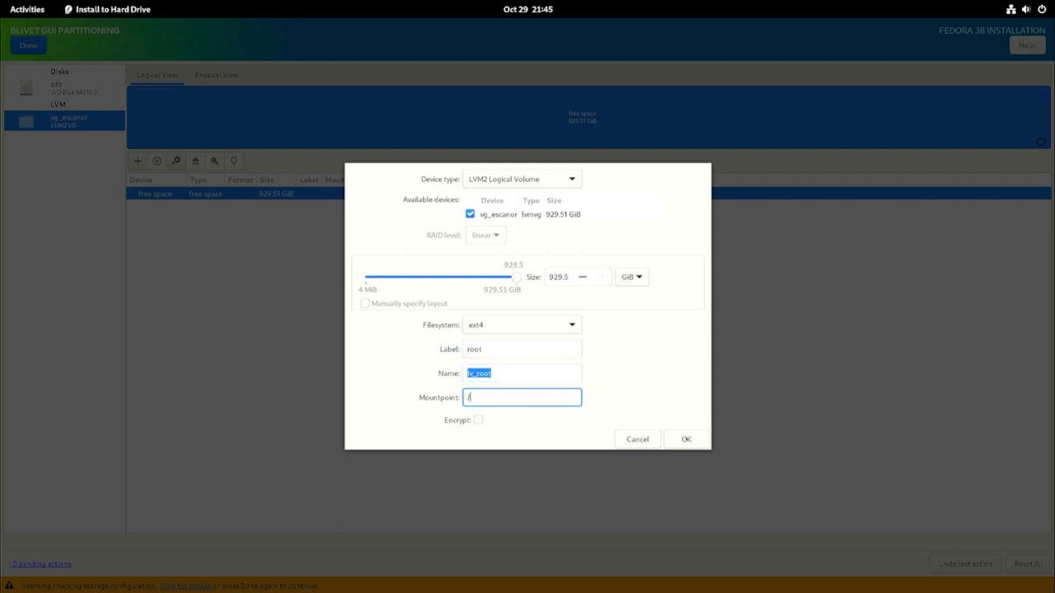
{"action": "left_click", "coordinate": [686, 439]}
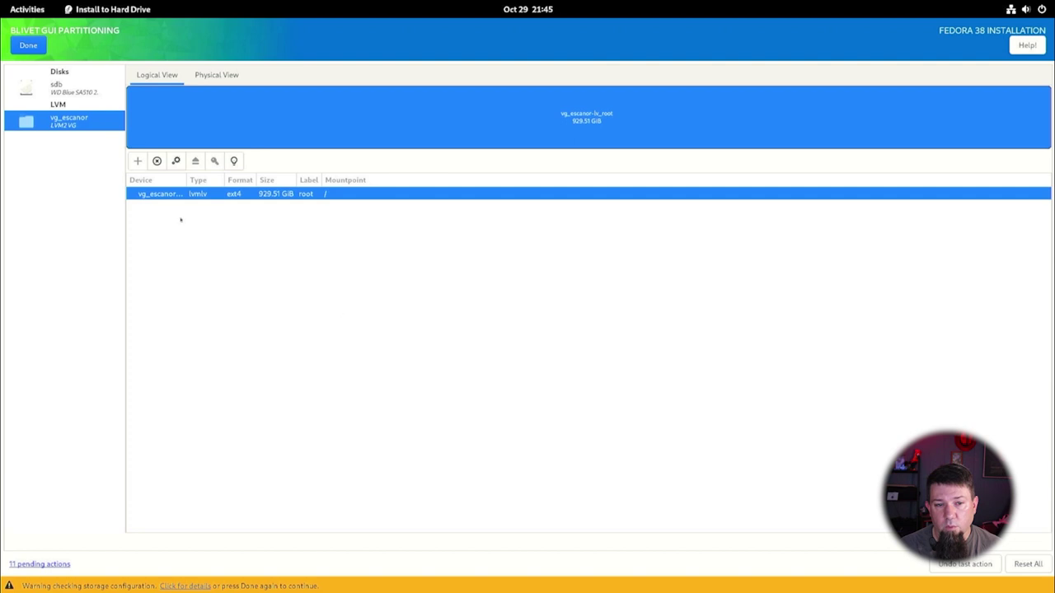
{"action": "mouse_move", "coordinate": [1, 1]}
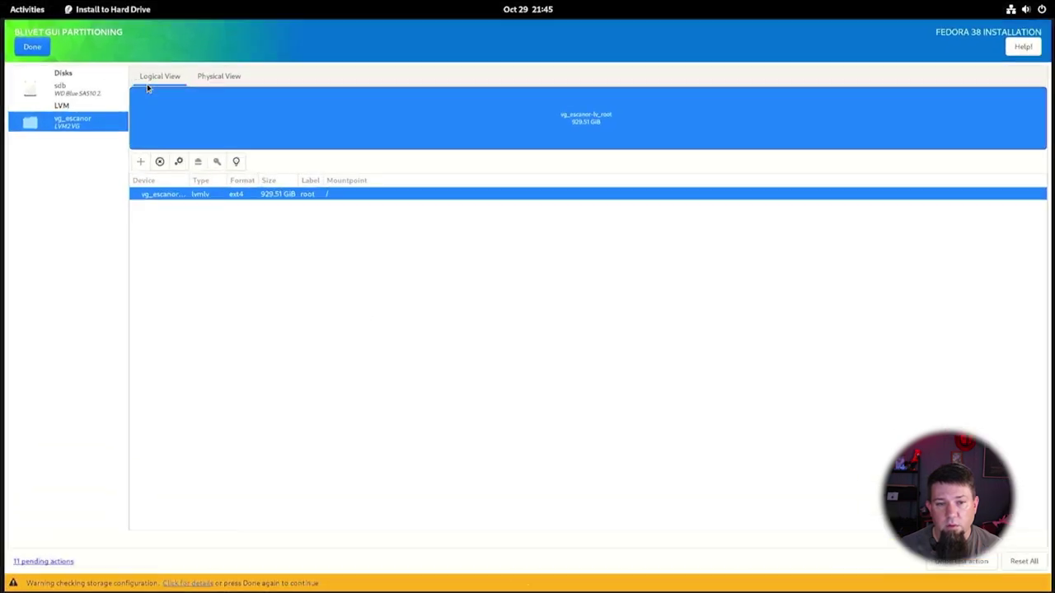
Finish partitioning and accept the listed changes in the Summary of Changes.
{"action": "left_click", "coordinate": [153, 85]}
{"action": "left_click", "coordinate": [28, 47]}
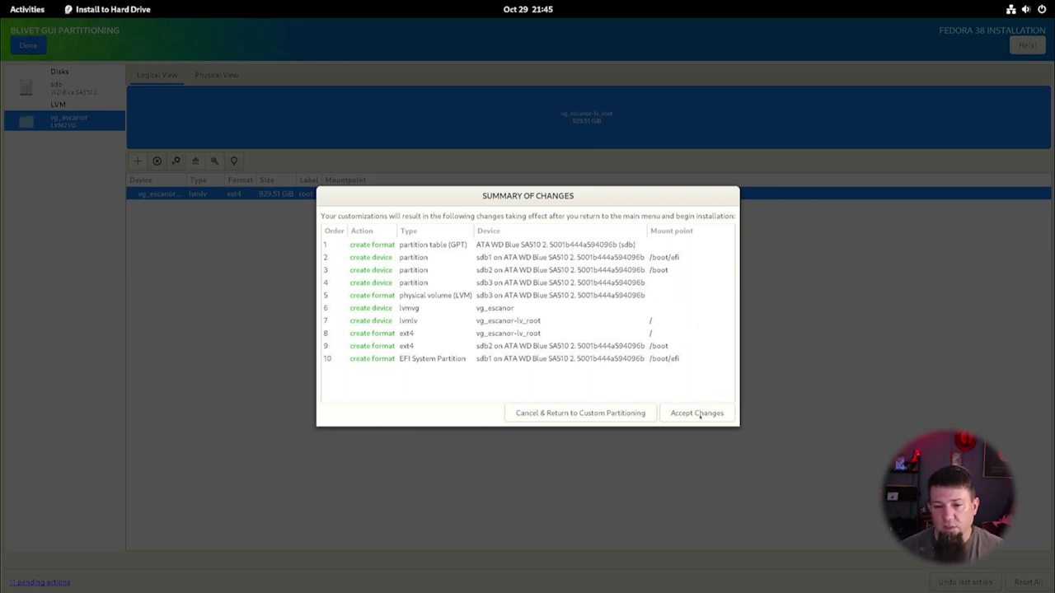
{"action": "left_click", "coordinate": [698, 413]}
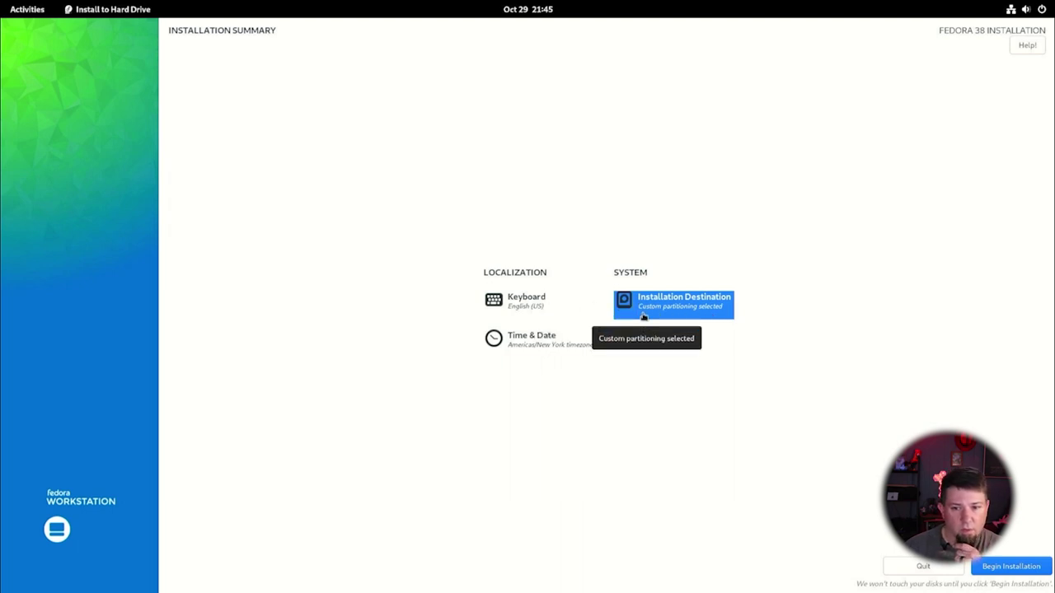
Reopen Installation Destination with only sdb selected and return through Blivet-GUI partitioning.
{"action": "left_click", "coordinate": [643, 314]}
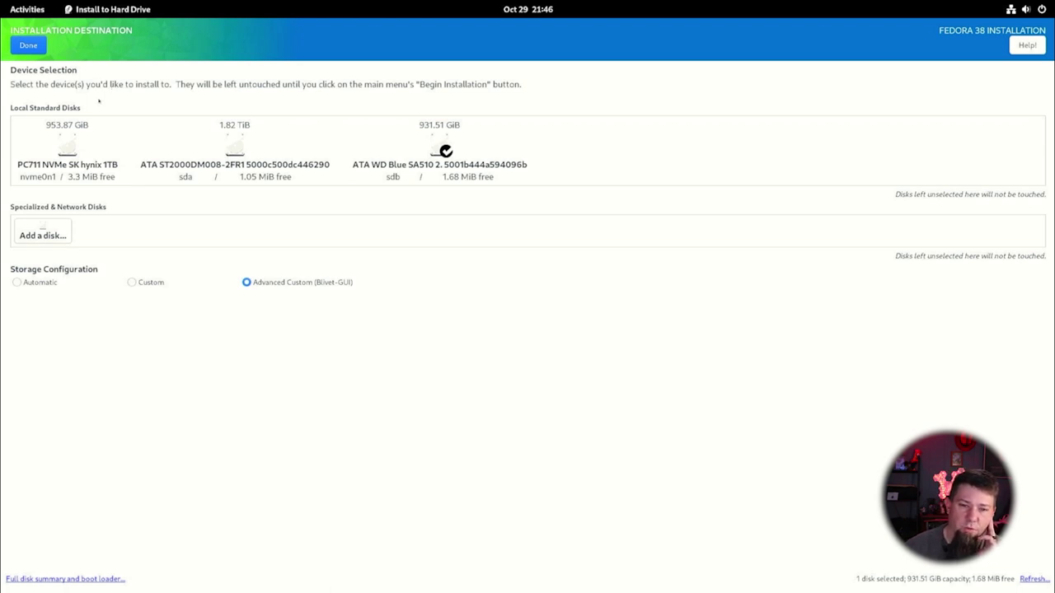
{"action": "left_click", "coordinate": [67, 146]}
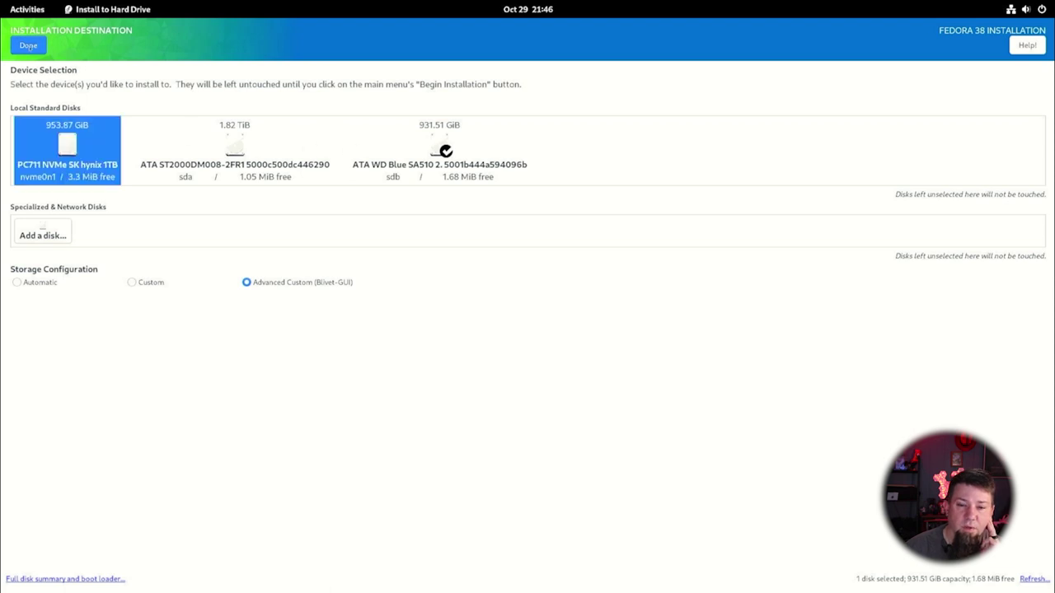
{"action": "left_click", "coordinate": [29, 46]}
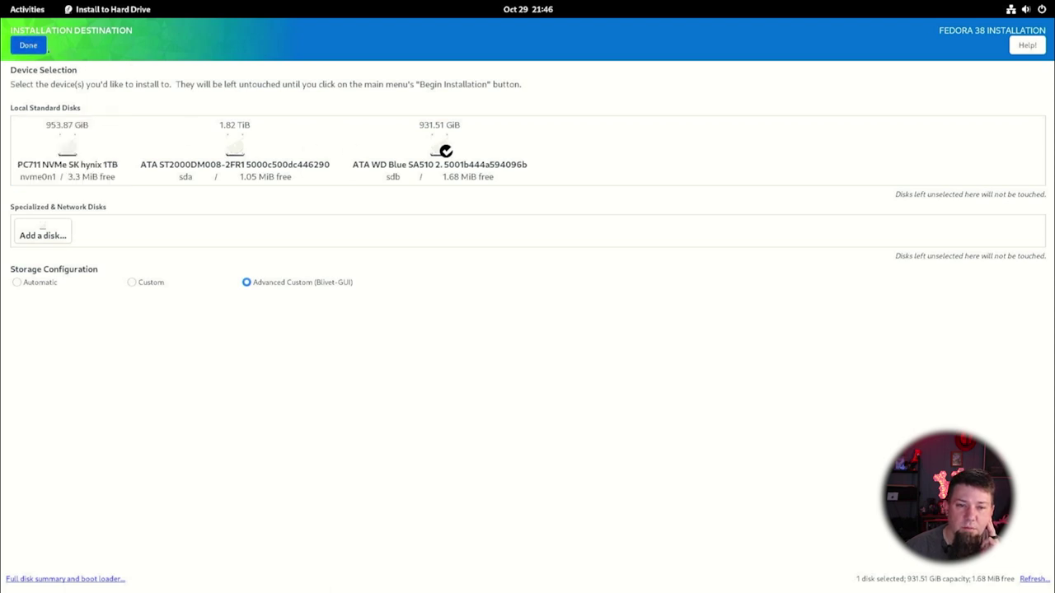
{"action": "left_click", "coordinate": [29, 46]}
{"action": "left_click", "coordinate": [29, 47]}
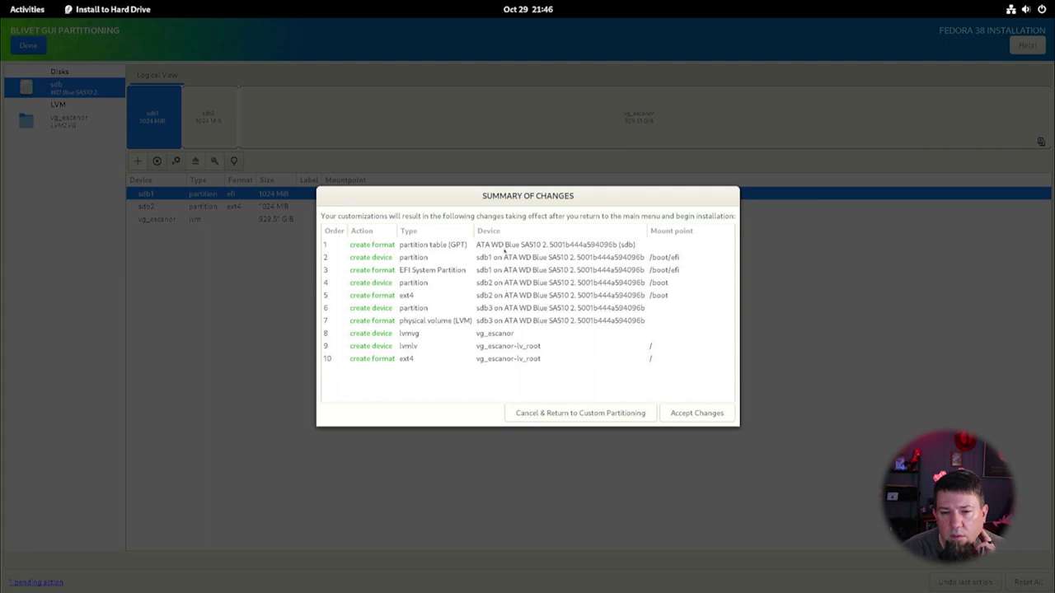
Accept the ten listed partitioning changes.
{"action": "left_click", "coordinate": [697, 419]}
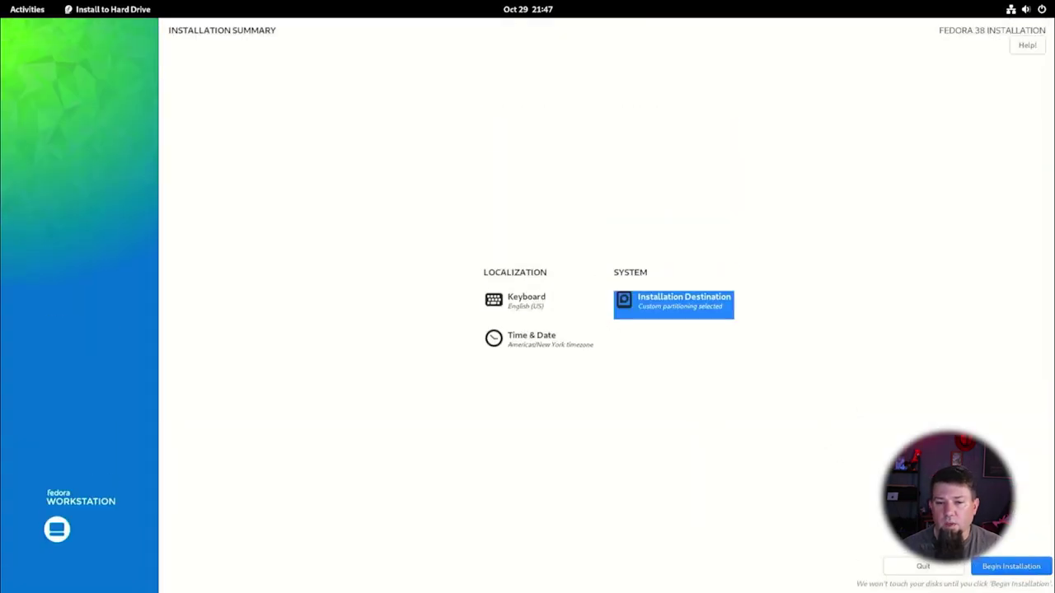
{"action": "left_click", "coordinate": [514, 339]}
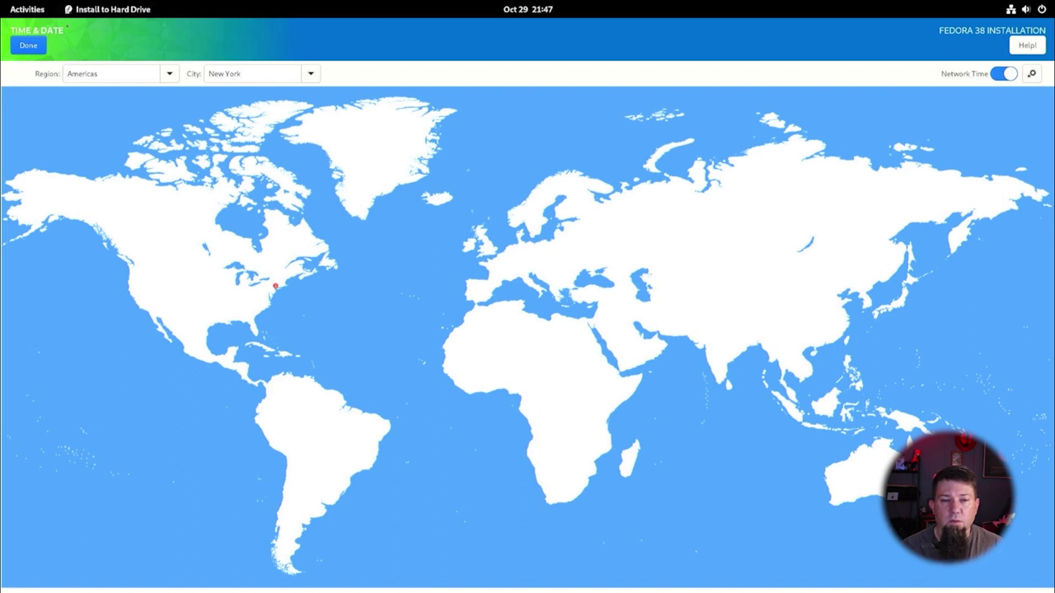
{"action": "left_click", "coordinate": [33, 47]}
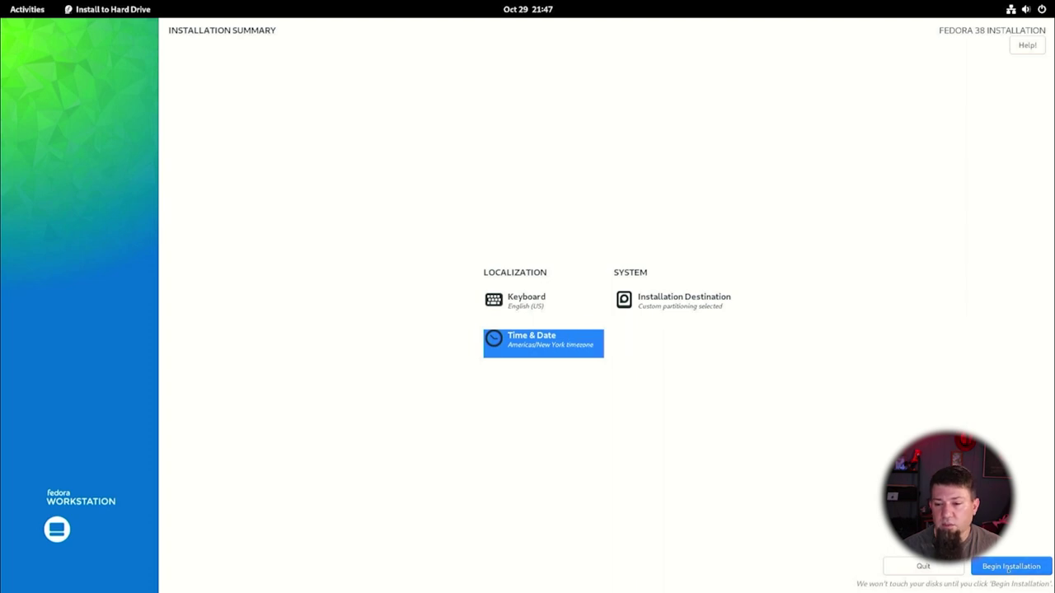
Begin the Fedora 38 installation and let it run until Complete.
{"action": "left_click", "coordinate": [1012, 567]}
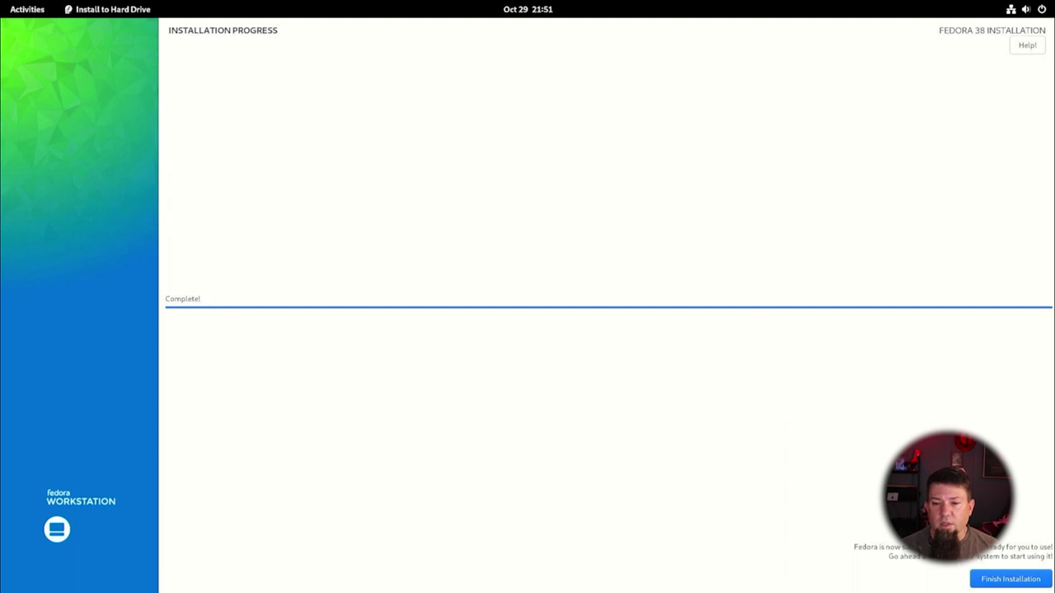
Click Finish Installation, then reboot via the system menu's Power Off > Restart and confirm.
{"action": "left_click", "coordinate": [983, 581]}
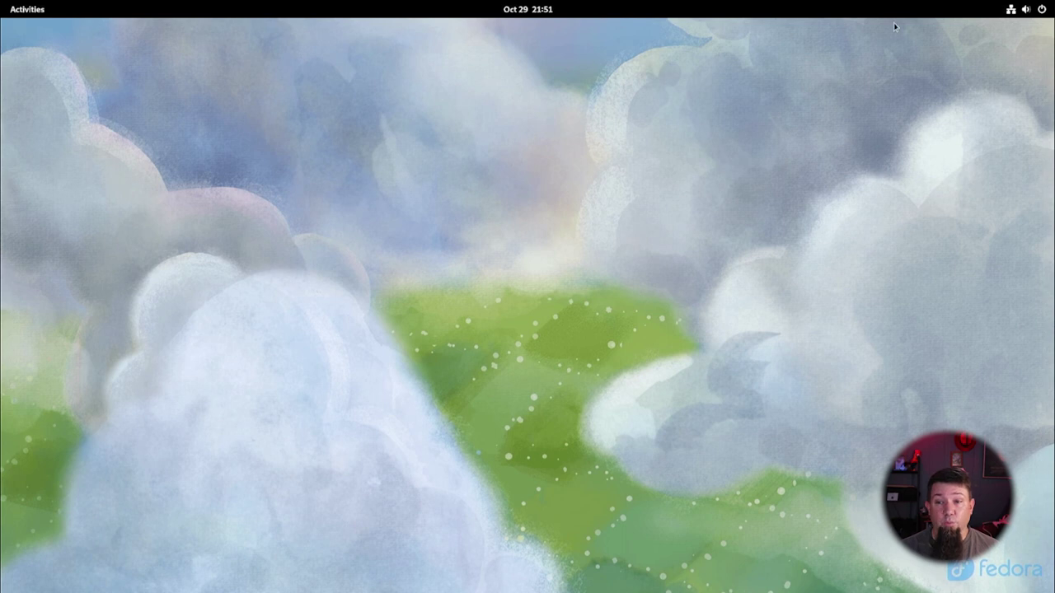
{"action": "left_click", "coordinate": [1038, 14]}
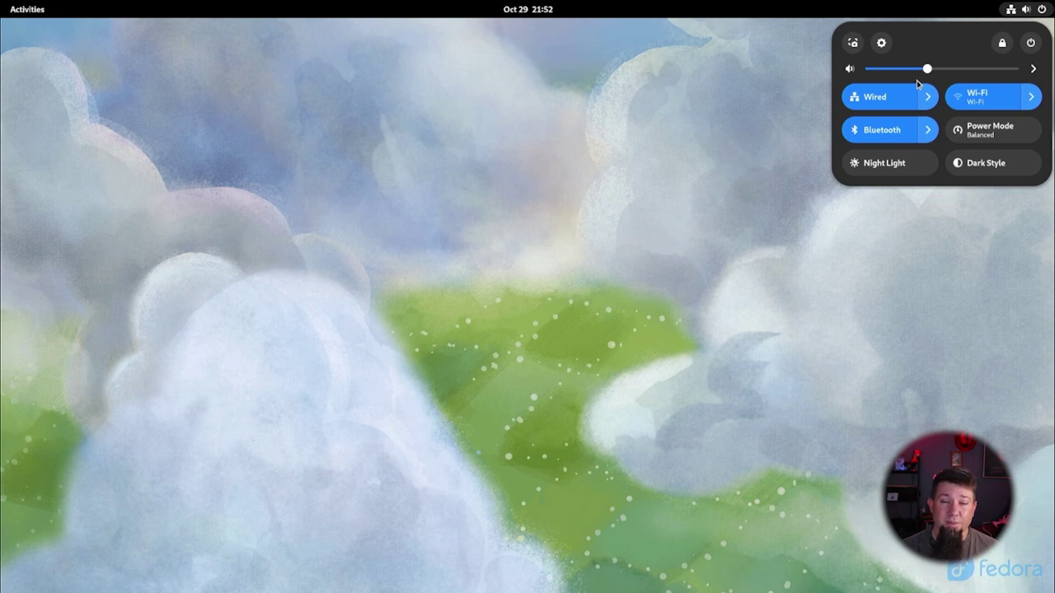
{"action": "left_click", "coordinate": [1031, 46]}
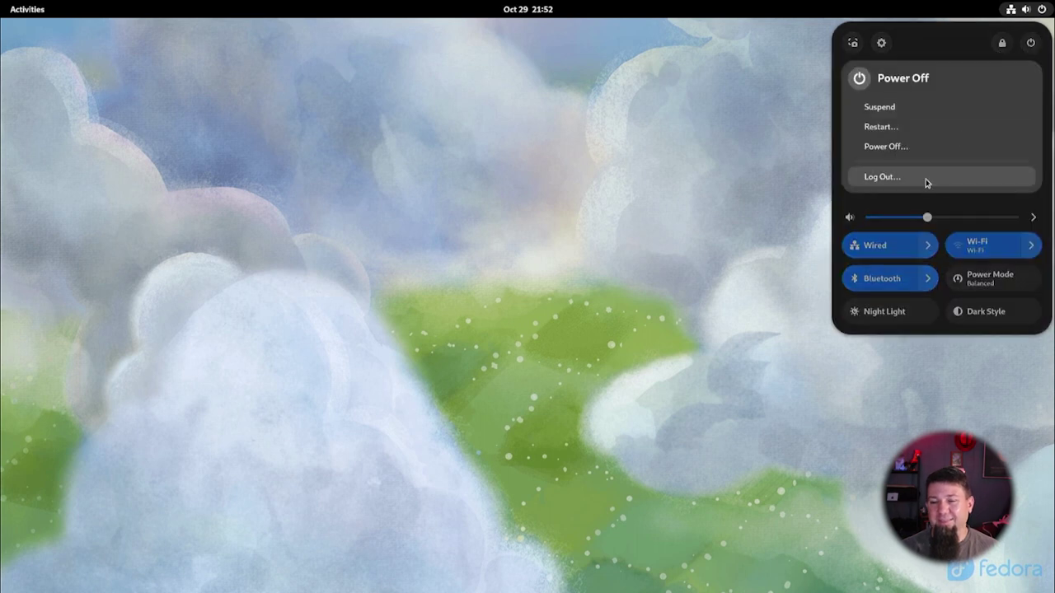
{"action": "left_click", "coordinate": [897, 134]}
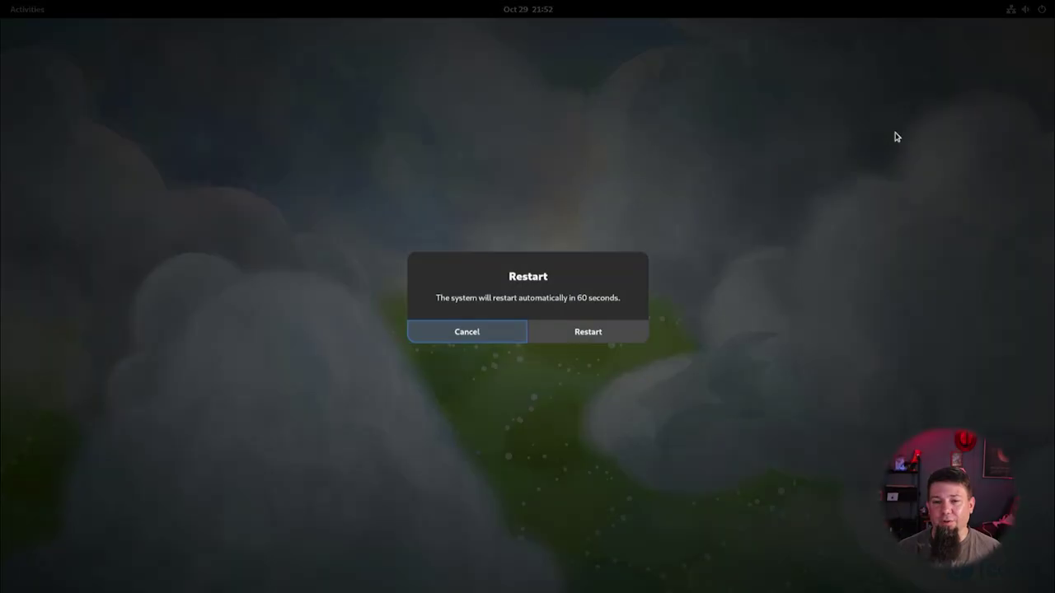
{"action": "left_click", "coordinate": [586, 332]}
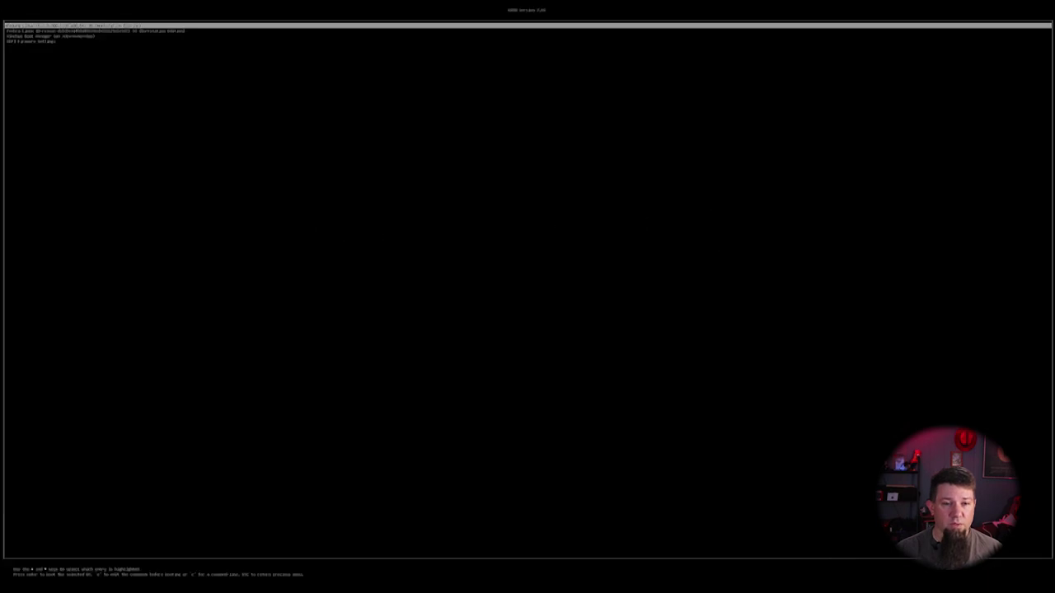
Stop the GRUB countdown, review the entries, and boot the first Fedora Linux entry.
{"action": "key", "text": "Down"}
{"action": "key", "text": "Up"}
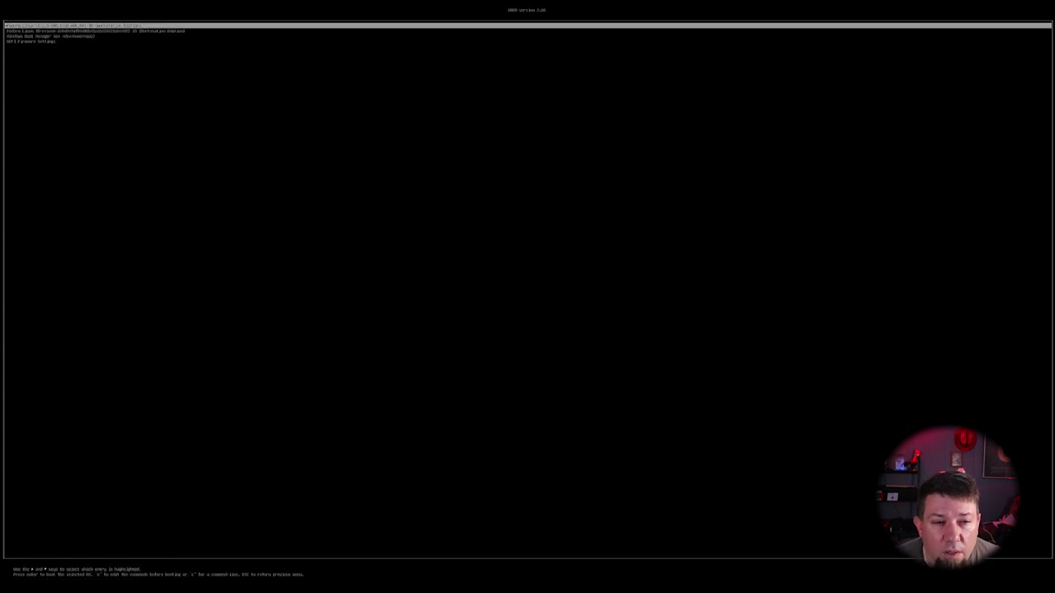
{"action": "key", "text": "Down"}
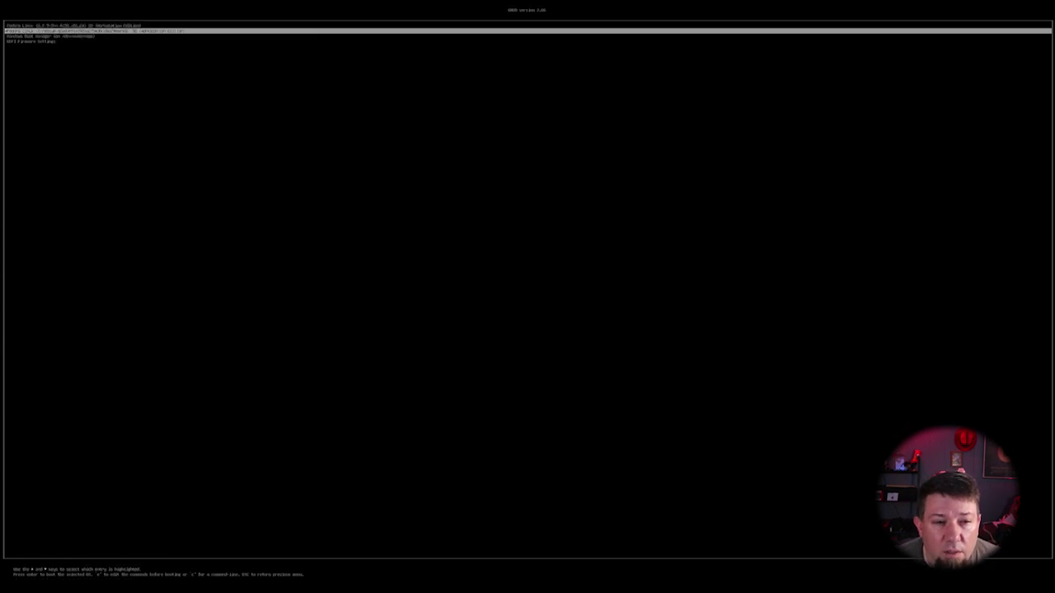
{"action": "key", "text": "Down"}
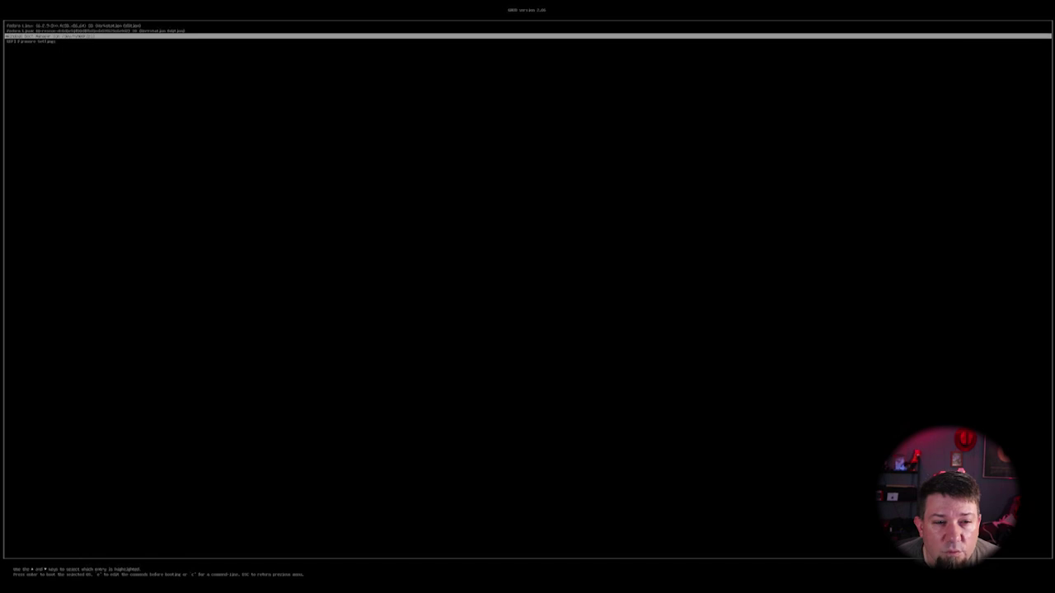
{"action": "key", "text": "Up"}
{"action": "key", "text": "Up"}
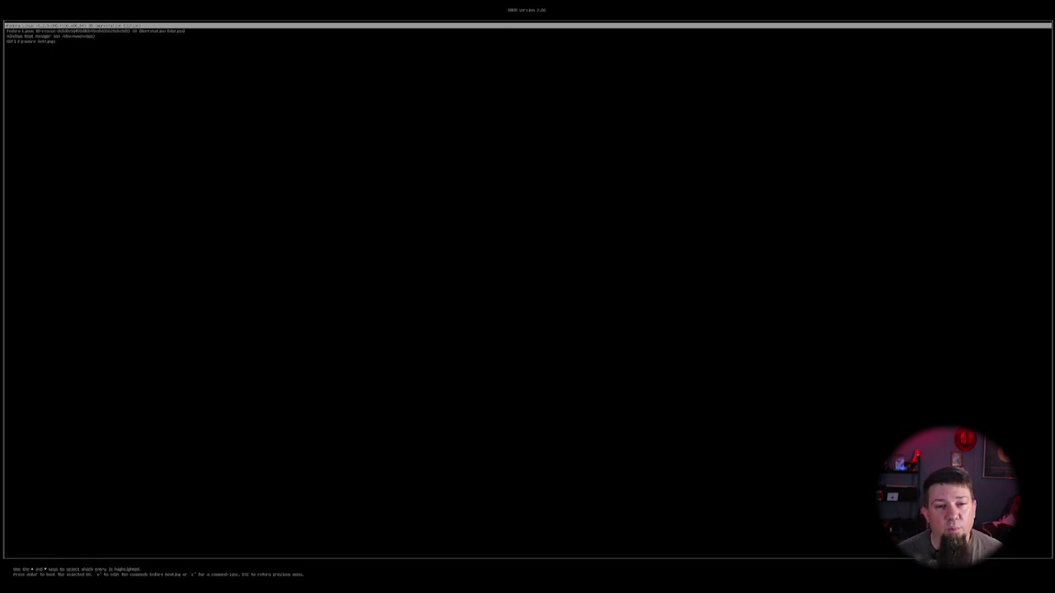
{"action": "key", "text": "Return"}
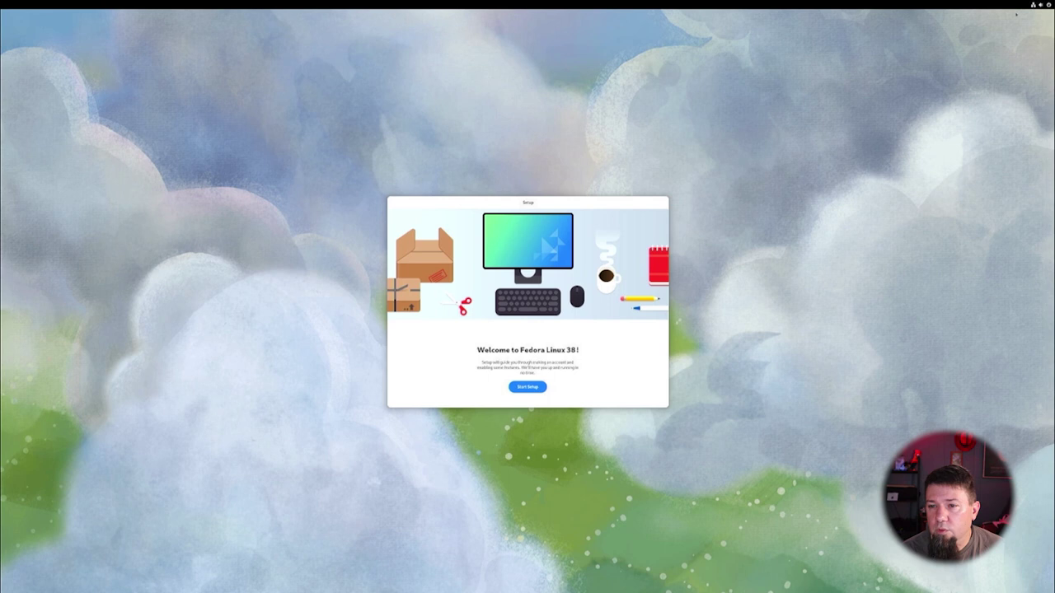
Peek at the power options and screenshot tool, then Start Setup and skip the Wi-Fi page.
{"action": "left_click", "coordinate": [1035, 5]}
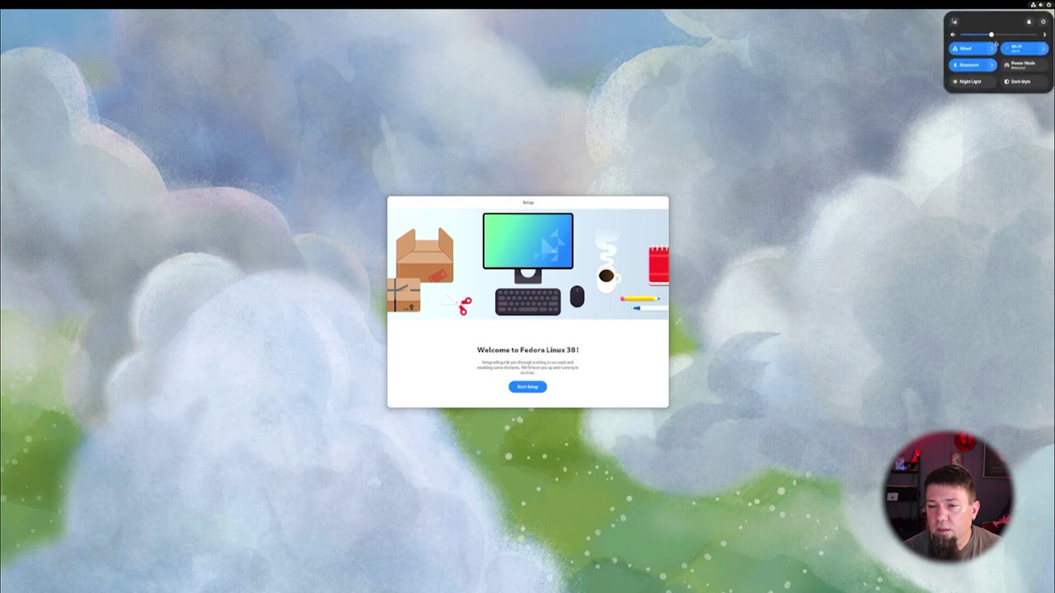
{"action": "left_click", "coordinate": [1044, 22]}
{"action": "left_click", "coordinate": [1001, 29]}
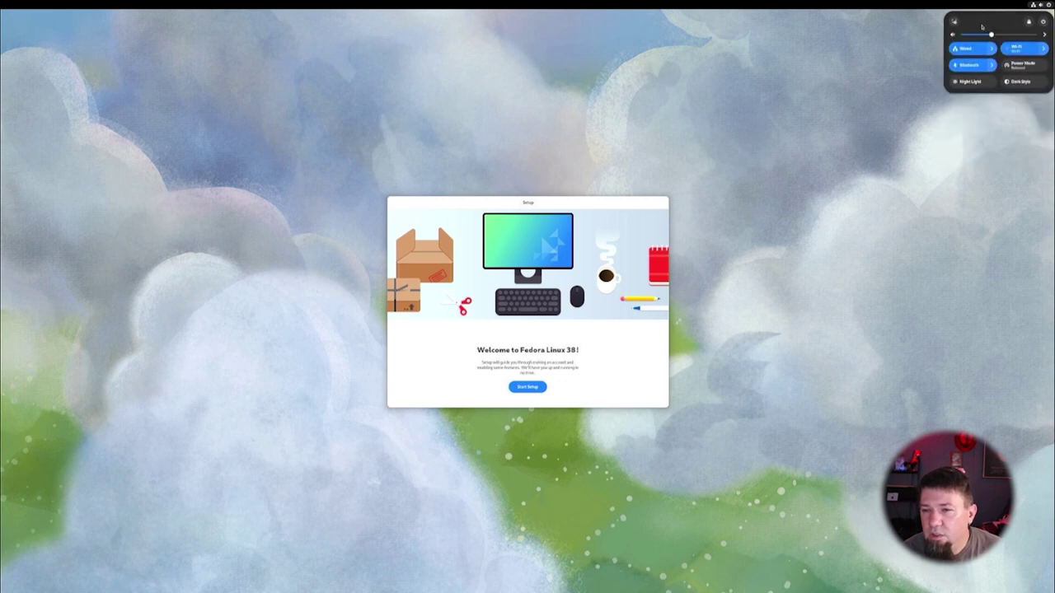
{"action": "left_click", "coordinate": [955, 23]}
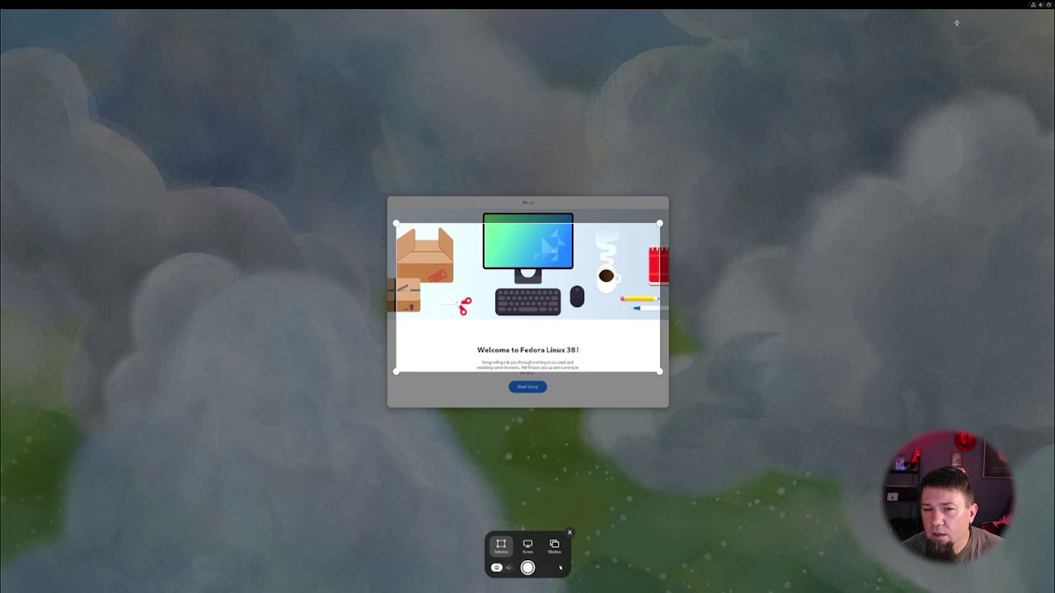
{"action": "key", "text": "Escape"}
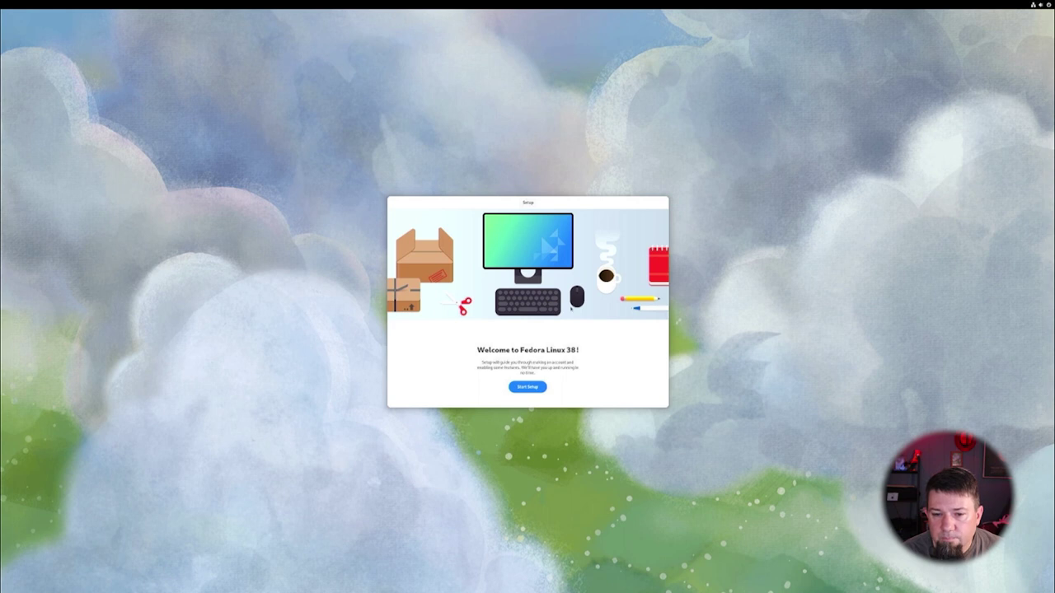
{"action": "left_click", "coordinate": [528, 386]}
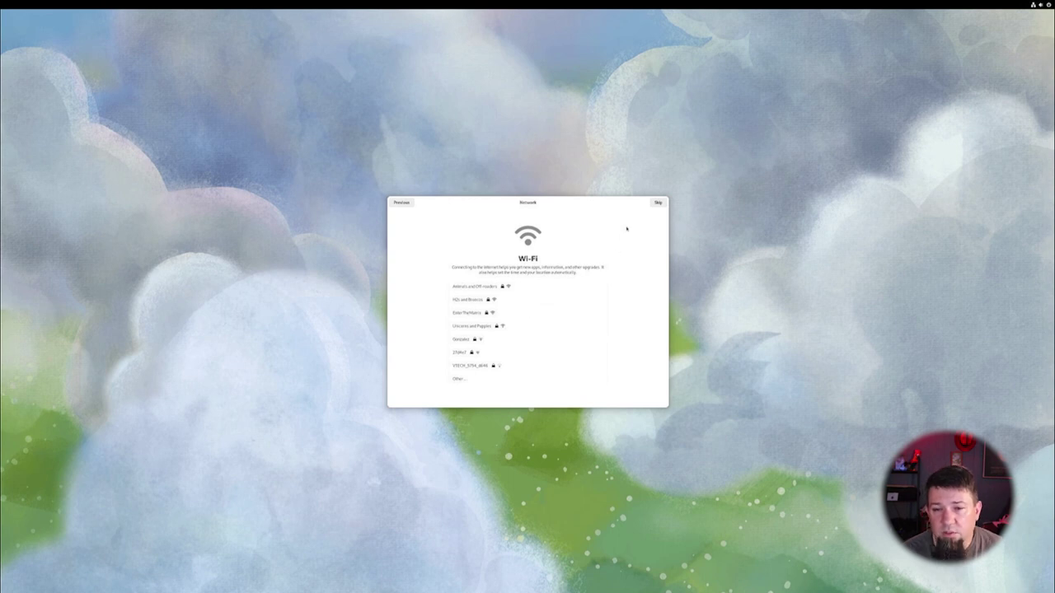
{"action": "left_click", "coordinate": [657, 203]}
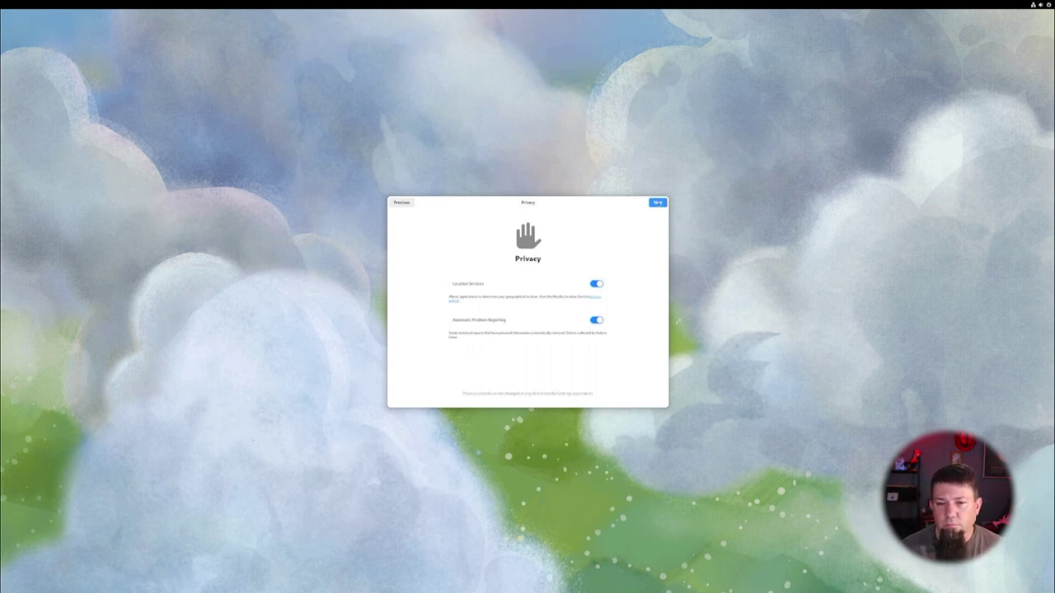
Keep Location Services and Problem Reporting on, enable third-party repositories, and continue.
{"action": "left_click", "coordinate": [658, 202]}
{"action": "left_click_drag", "start_coordinate": [617, 206], "coordinate": [383, 277]}
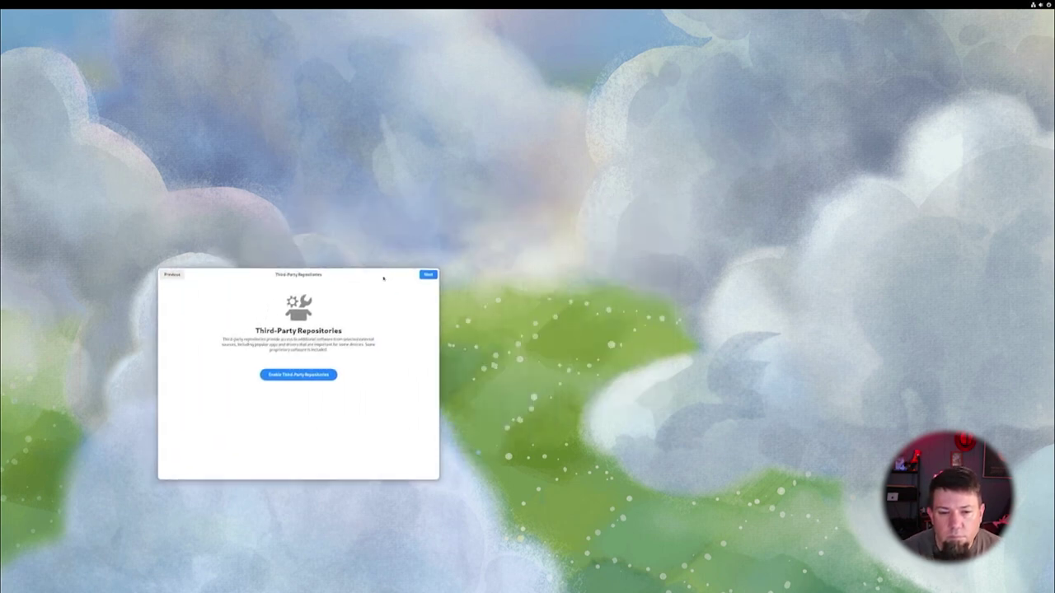
{"action": "left_click", "coordinate": [320, 376]}
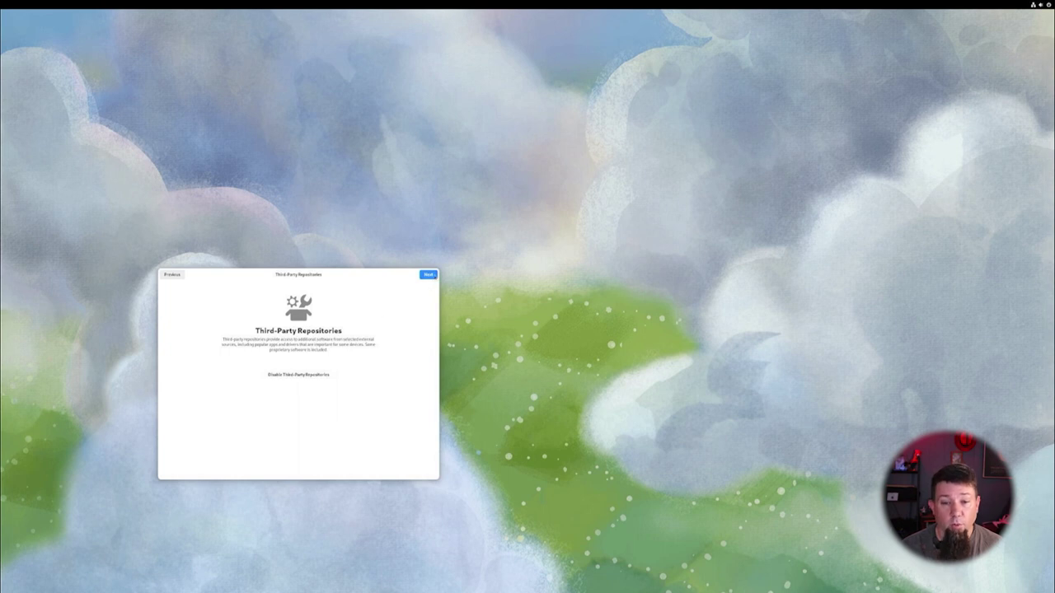
{"action": "left_click", "coordinate": [433, 279]}
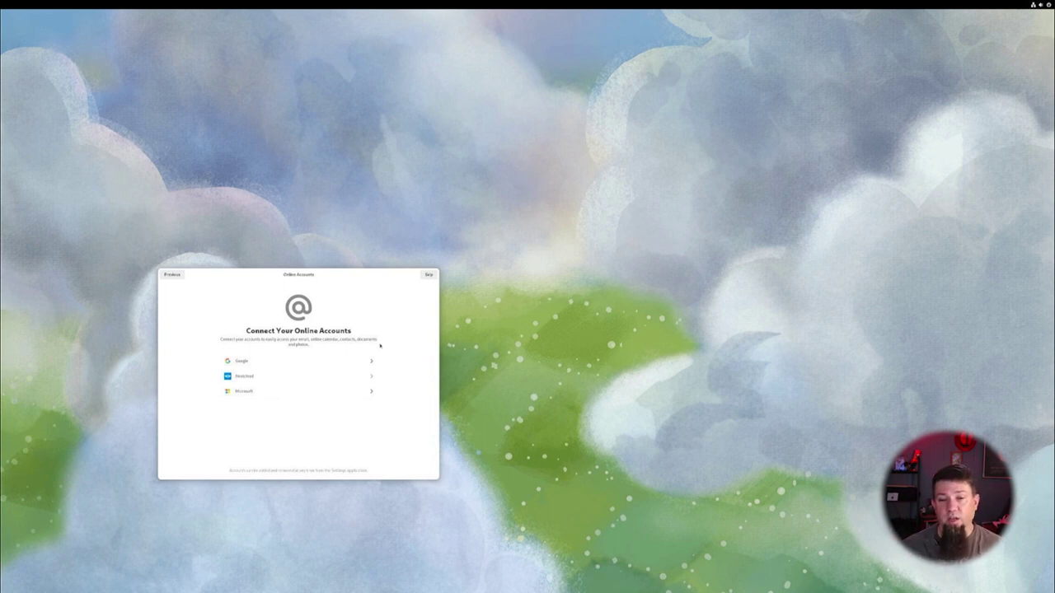
Skip online accounts, enter the user's full name, trim the suggested username, and continue.
{"action": "left_click", "coordinate": [429, 276]}
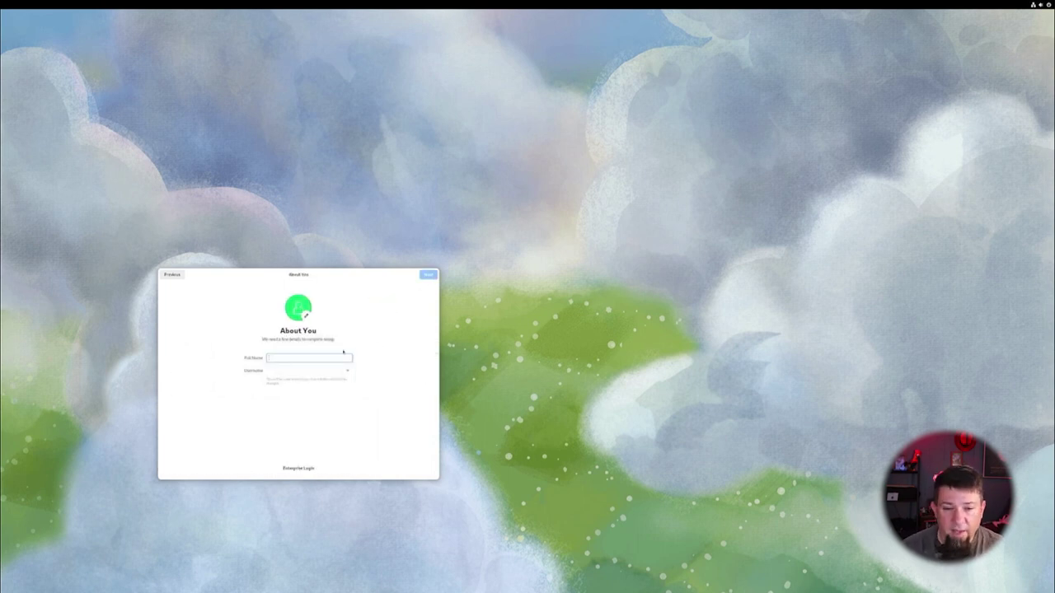
{"action": "type", "text": "Nate"}
{"action": "key", "text": "Tab"}
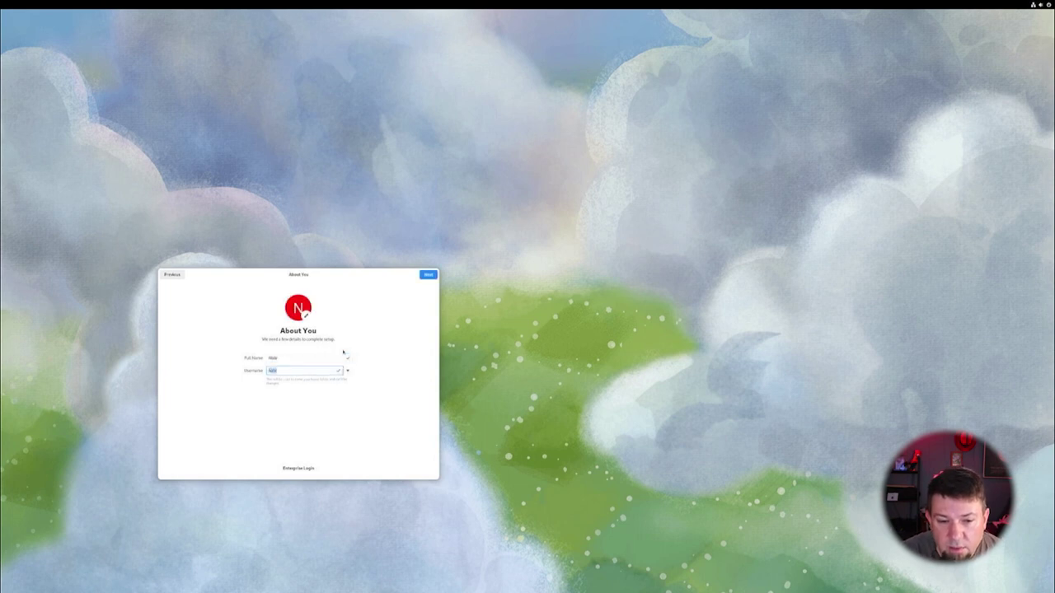
{"action": "key", "text": "BackSpace"}
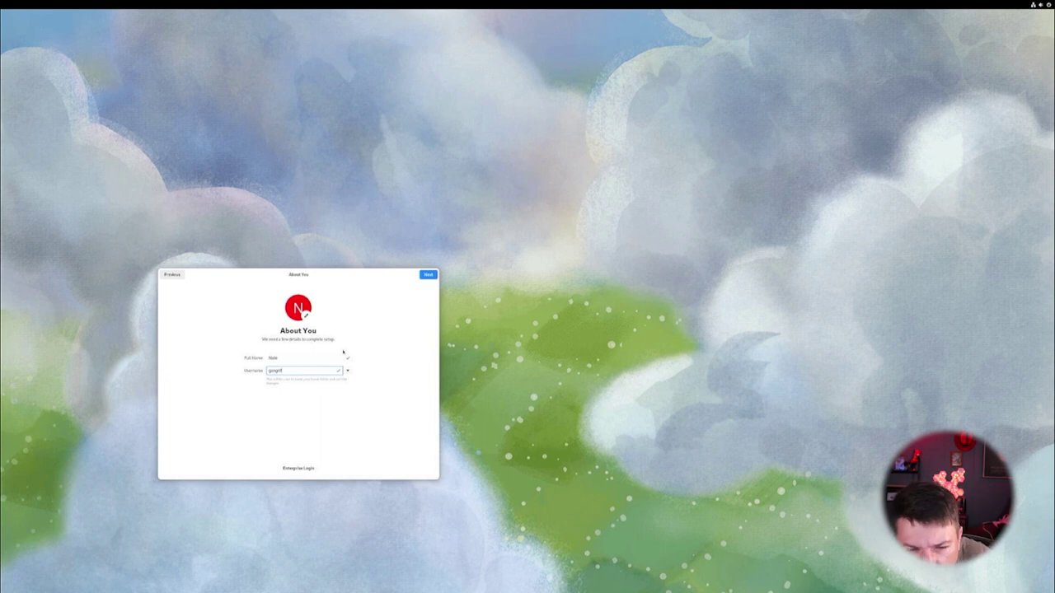
{"action": "key", "text": "BackSpace"}
{"action": "key", "text": "BackSpace"}
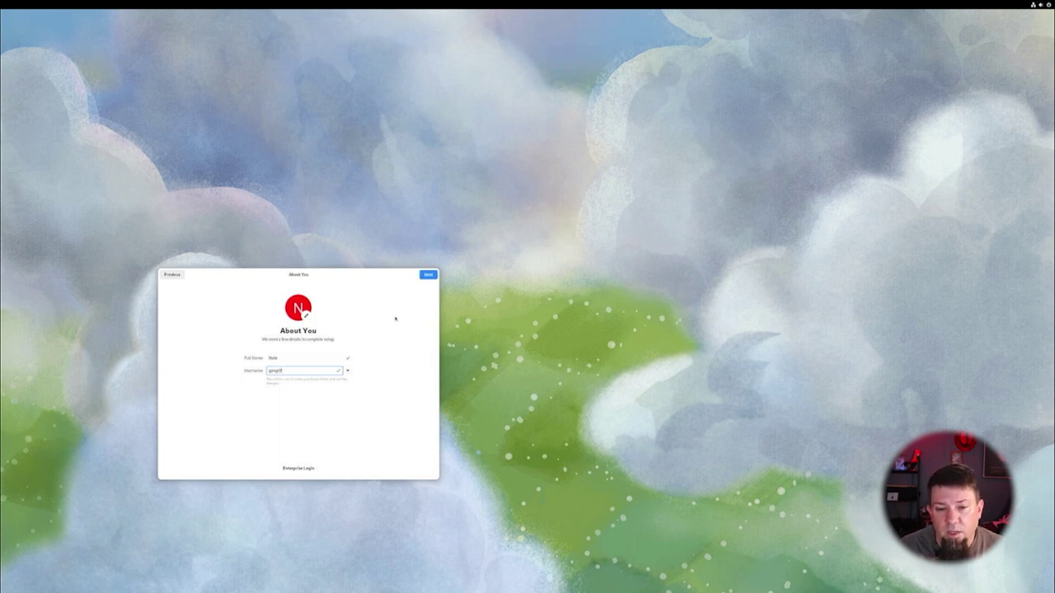
{"action": "left_click", "coordinate": [429, 275]}
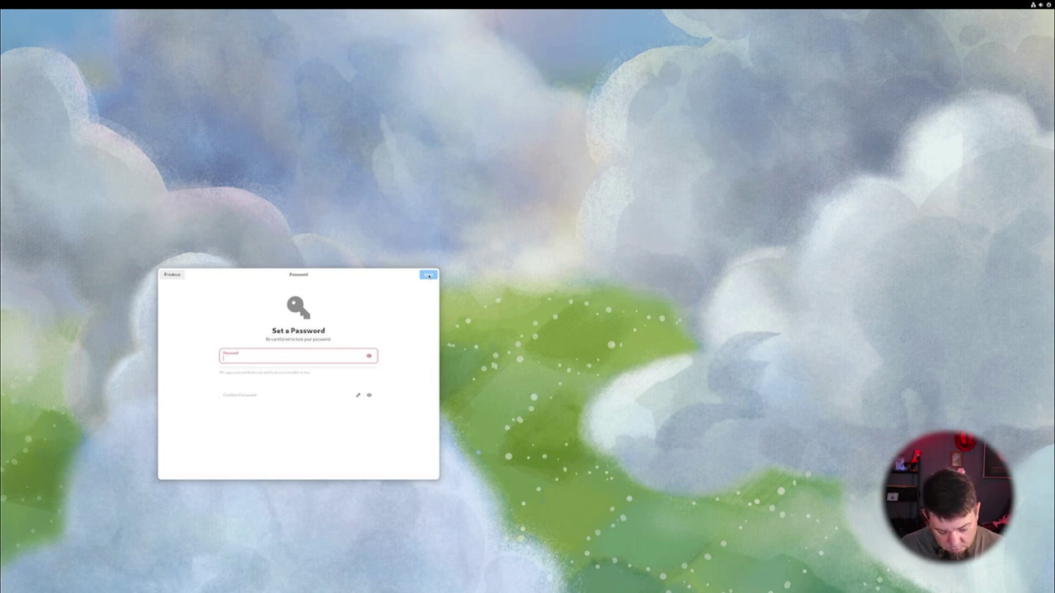
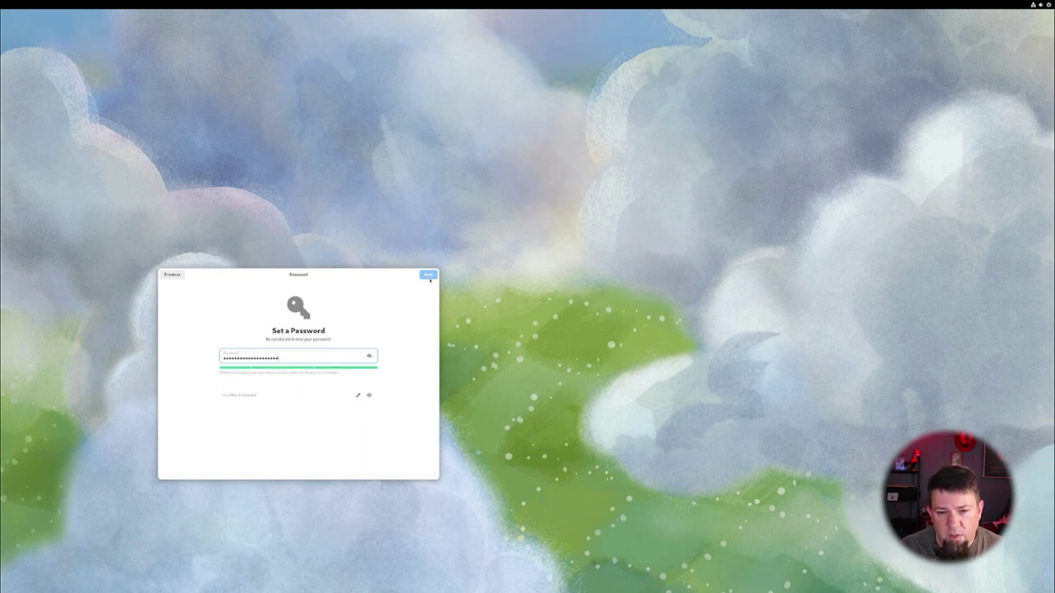
Type the account password, paste it into Confirm Password, and move to the All done! page.
{"action": "left_click", "coordinate": [315, 394]}
{"action": "key", "text": "ctrl+v"}
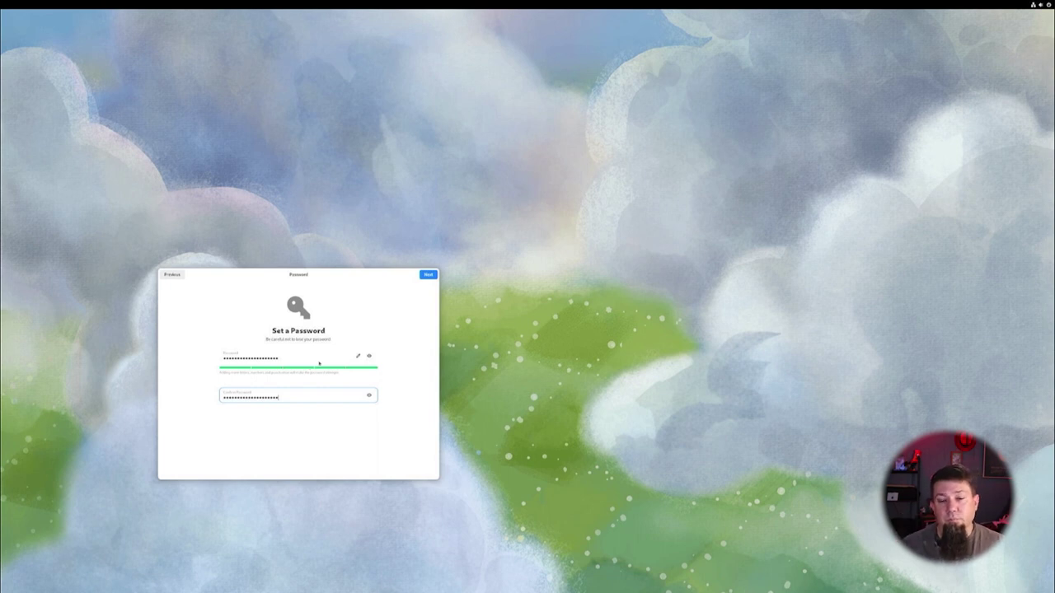
{"action": "left_click", "coordinate": [428, 275]}
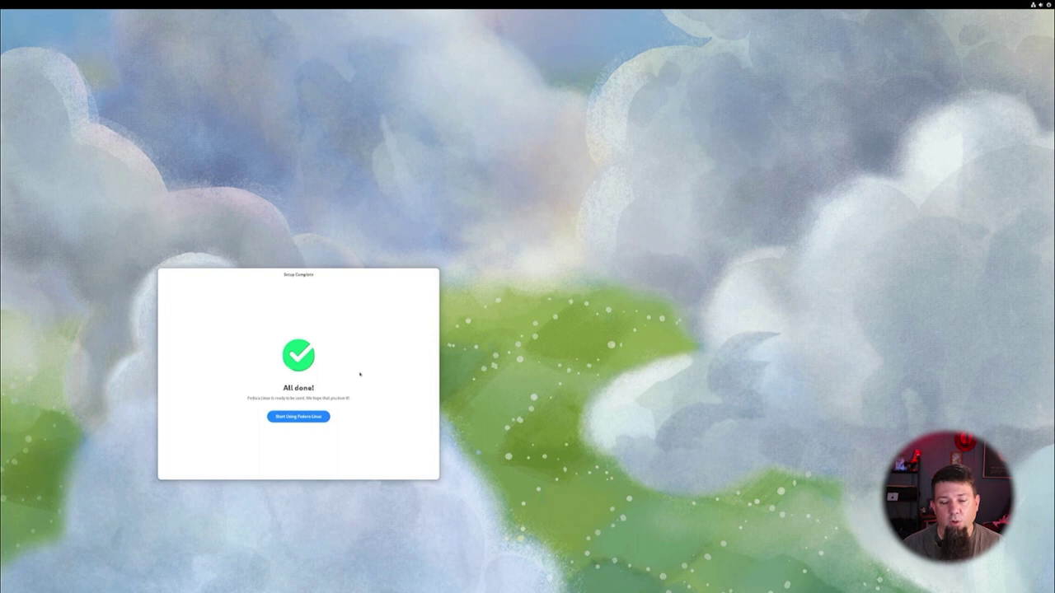
Start using Fedora Linux, answer No Thanks to the GNOME 44 tour, and return to the desktop.
{"action": "left_click", "coordinate": [318, 417]}
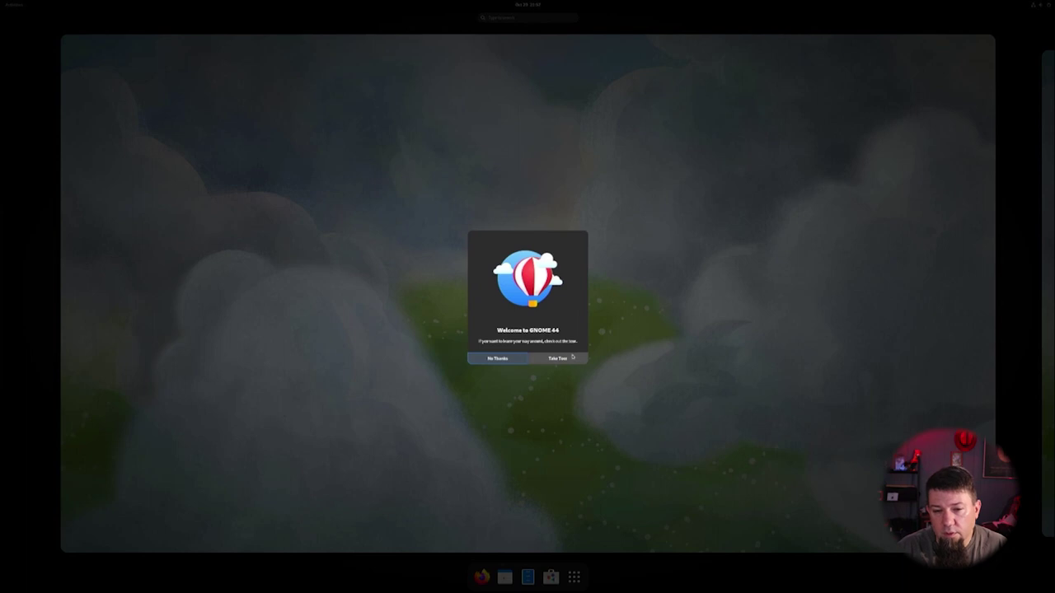
{"action": "left_click", "coordinate": [497, 358]}
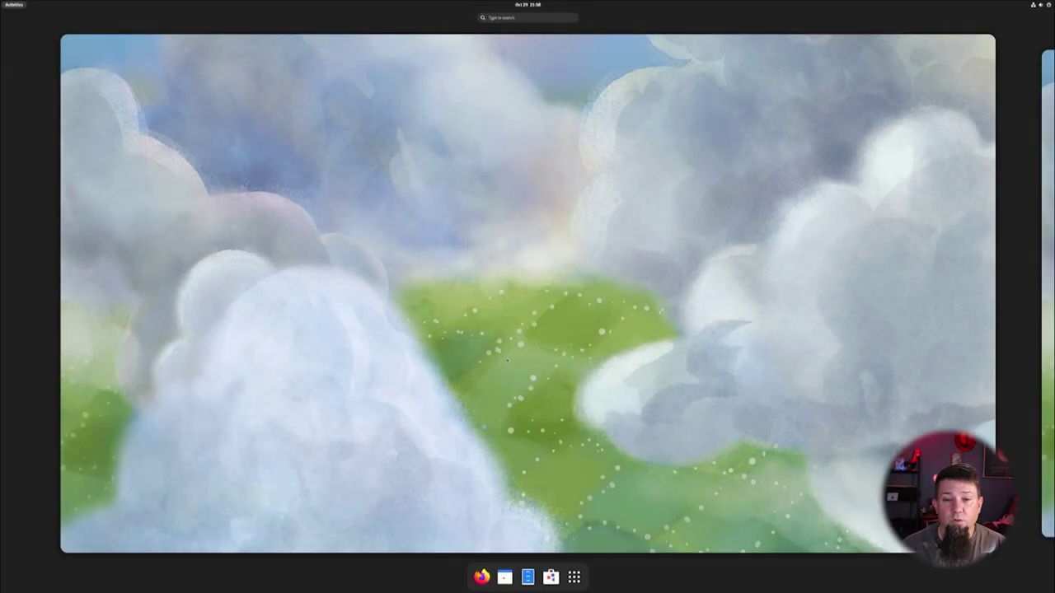
{"action": "left_click", "coordinate": [617, 221]}
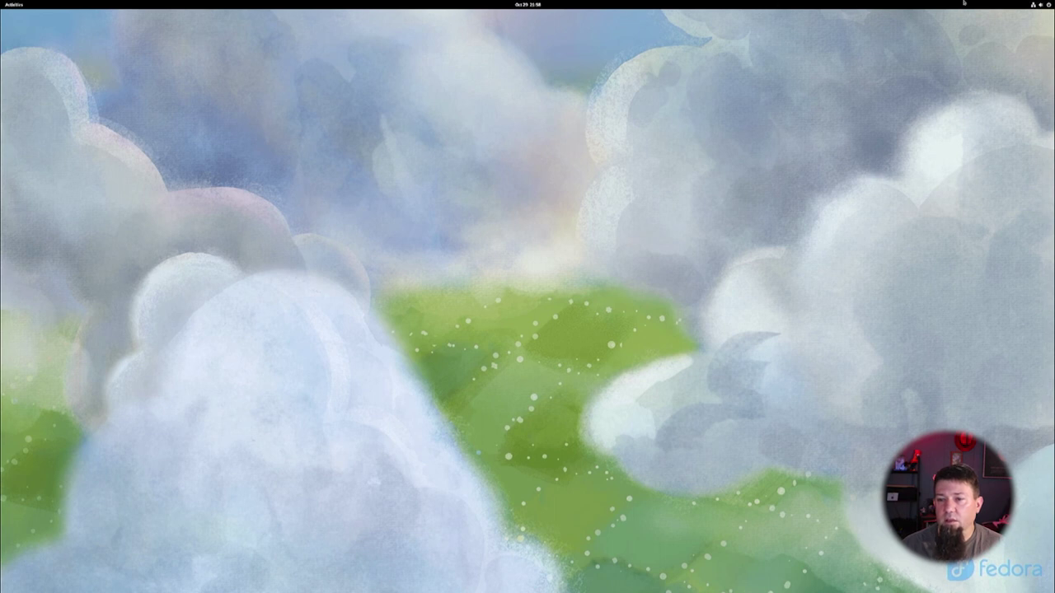
Set the Displays scale to 200% in Settings, apply it, and keep the changes.
{"action": "left_click", "coordinate": [1039, 4]}
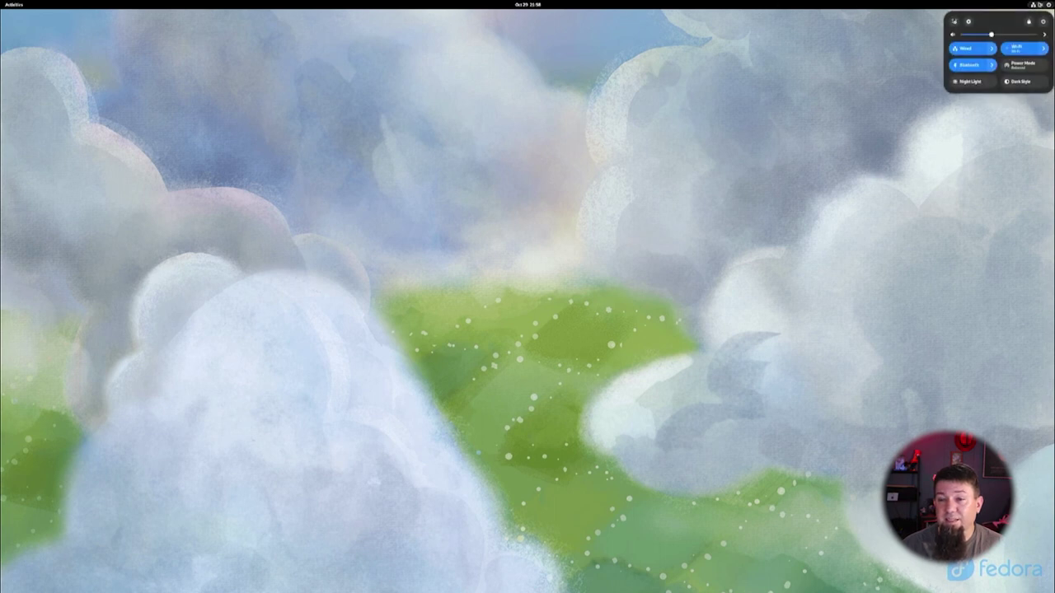
{"action": "left_click", "coordinate": [970, 23]}
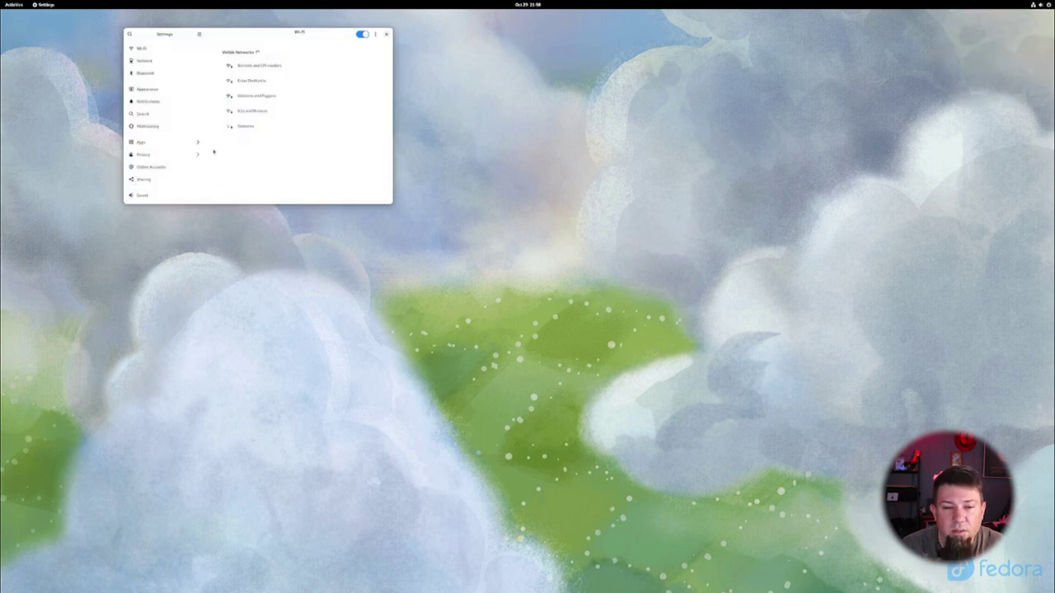
{"action": "scroll", "coordinate": [138, 130], "scroll_direction": "down", "scroll_amount": 5}
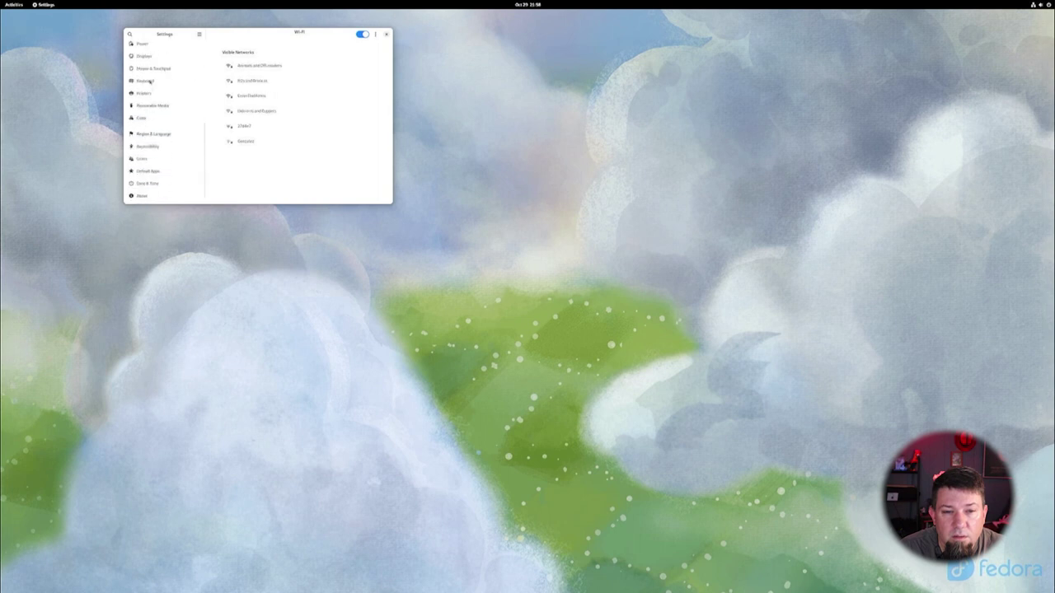
{"action": "left_click", "coordinate": [149, 56]}
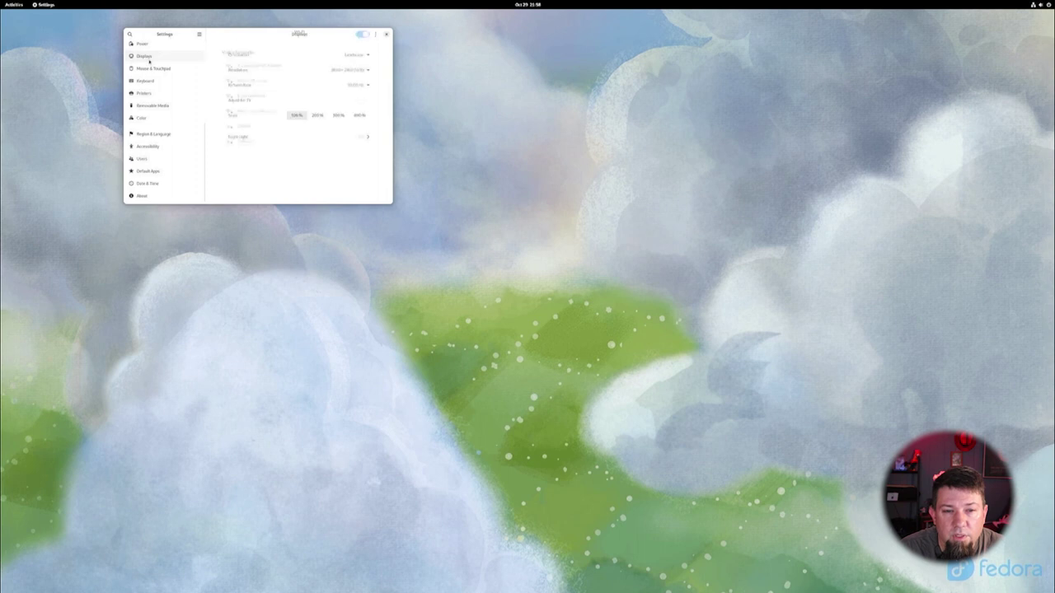
{"action": "left_click", "coordinate": [319, 116]}
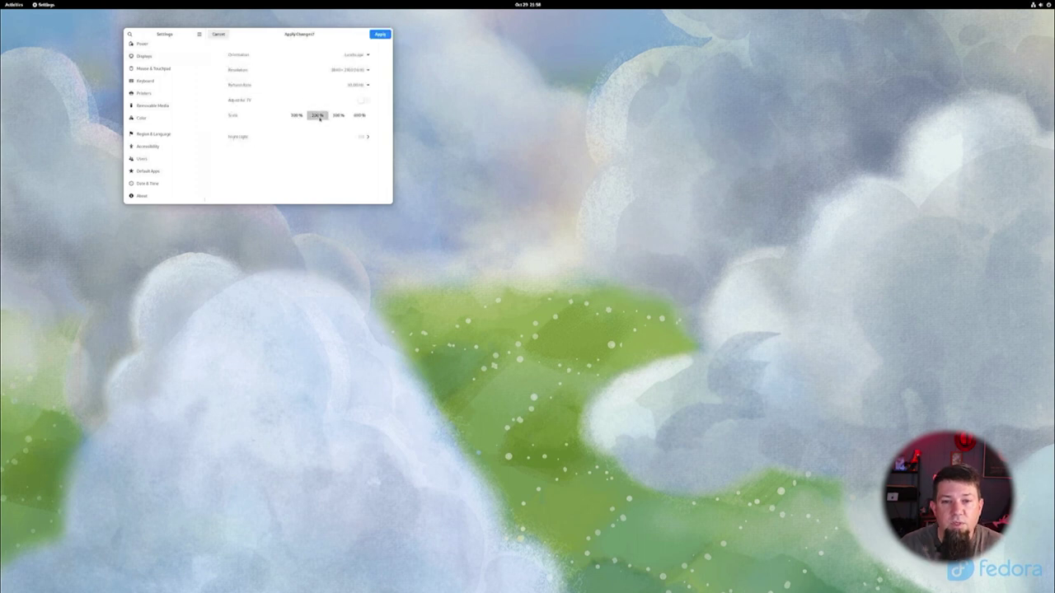
{"action": "left_click", "coordinate": [380, 34]}
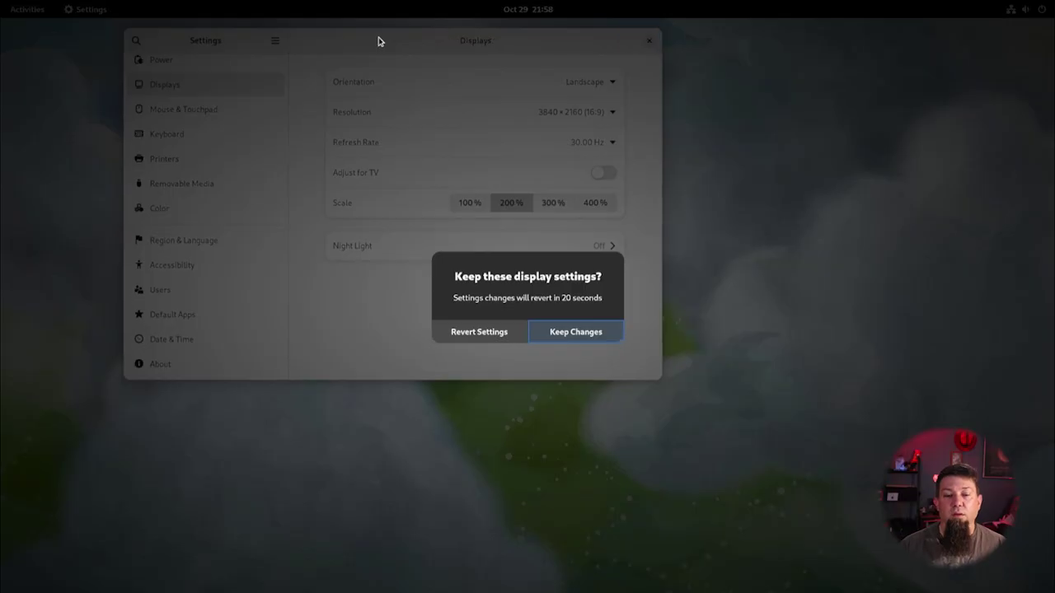
{"action": "left_click", "coordinate": [570, 333]}
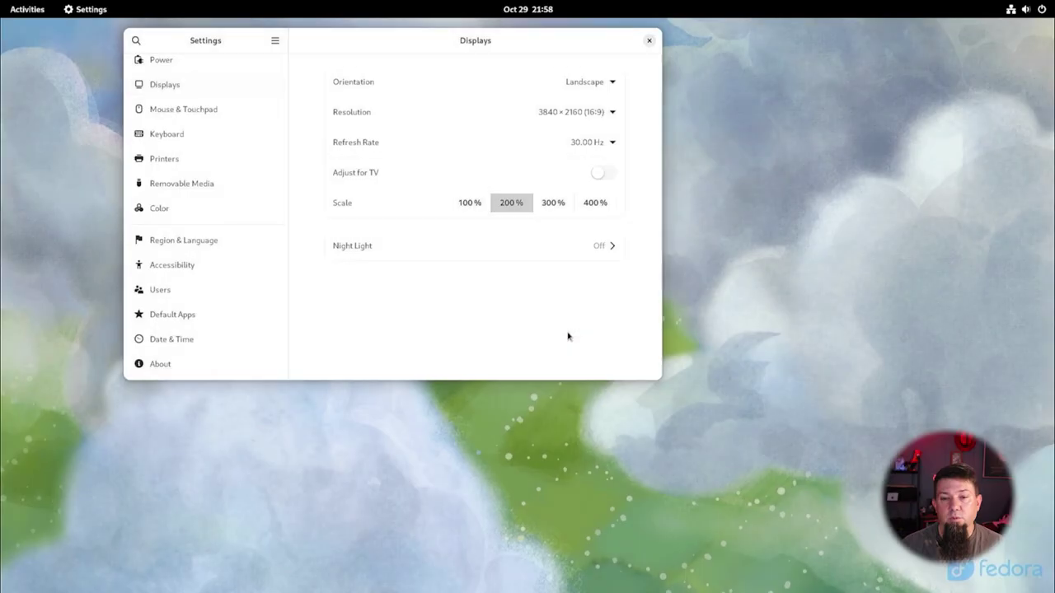
Close Settings and launch Firefox from the Activities dash.
{"action": "left_click", "coordinate": [648, 41]}
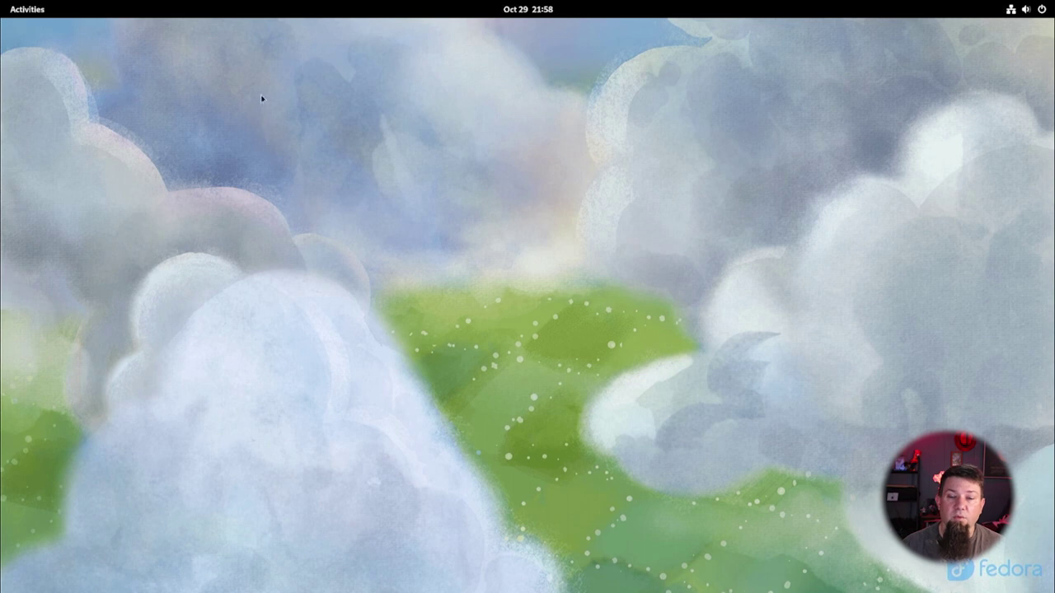
{"action": "left_click", "coordinate": [29, 10]}
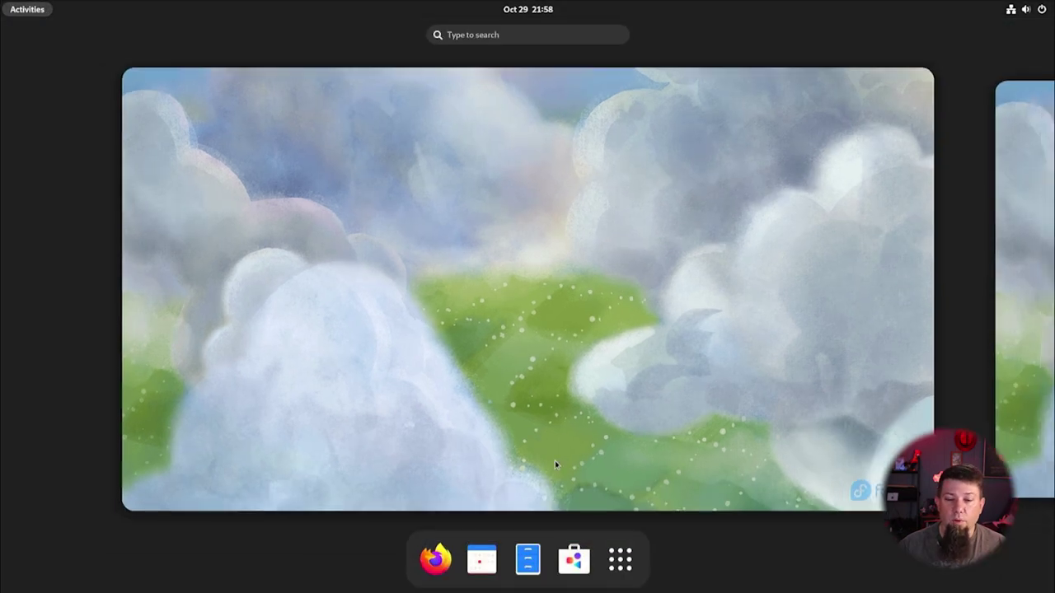
{"action": "left_click", "coordinate": [436, 560]}
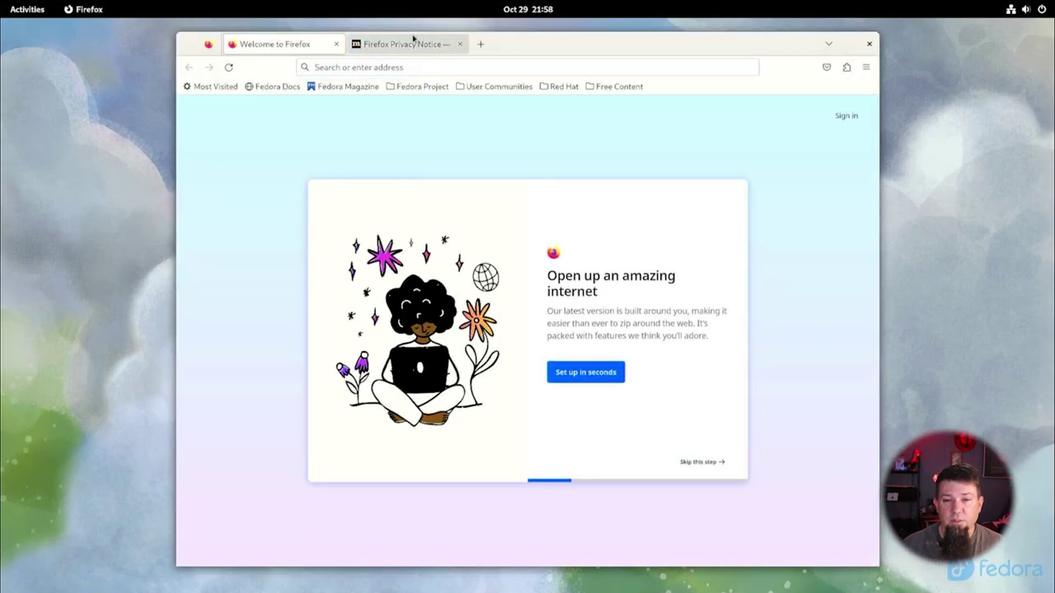
Search 'nvidia on fedora 38' and open RPM Fusion's 'Determining your card model' section.
{"action": "left_click", "coordinate": [481, 45]}
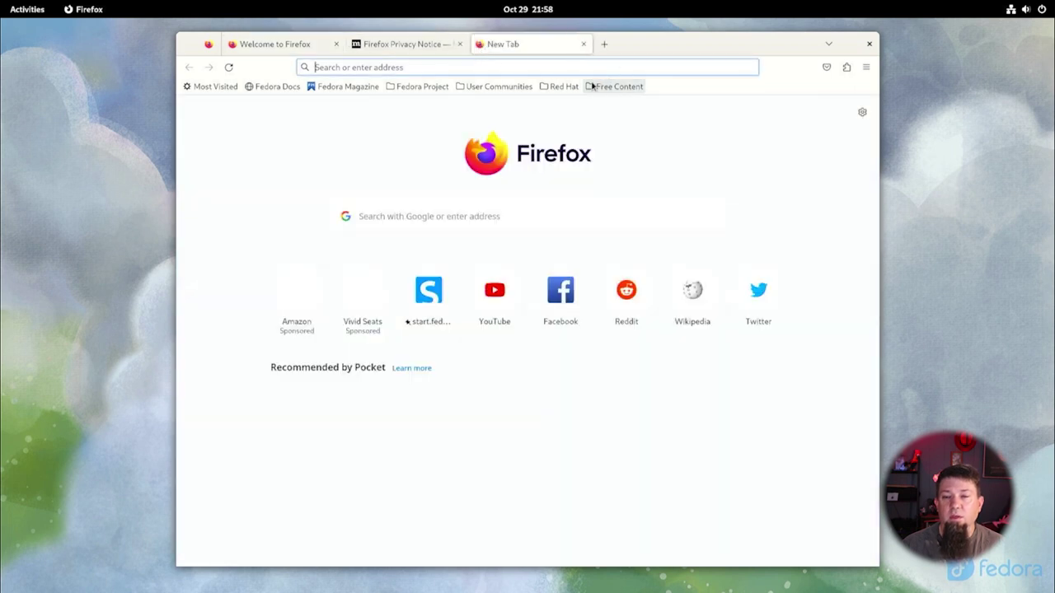
{"action": "left_click", "coordinate": [591, 67]}
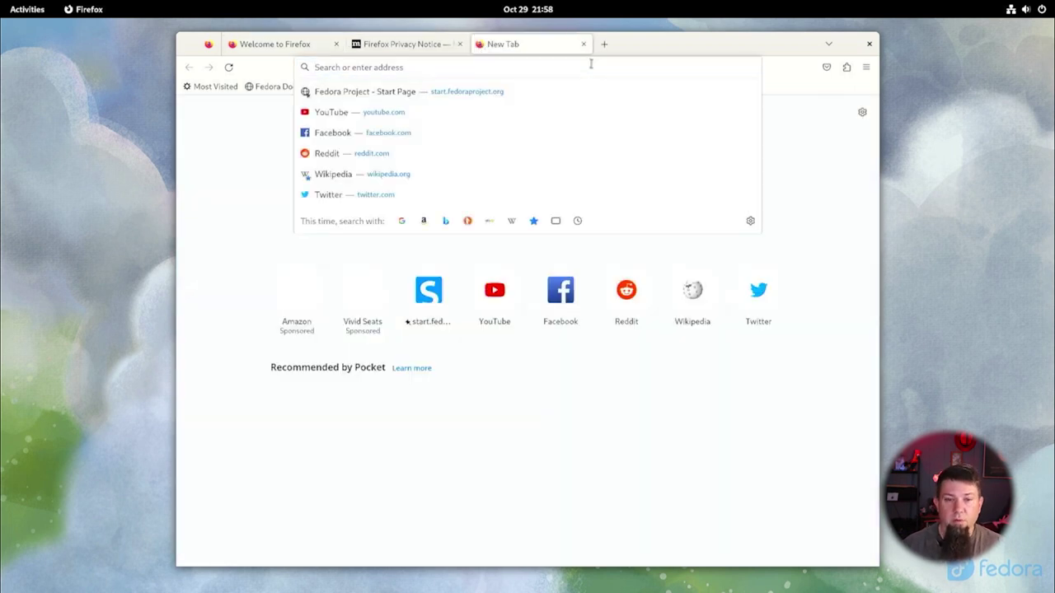
{"action": "type", "text": "nvidia on "}
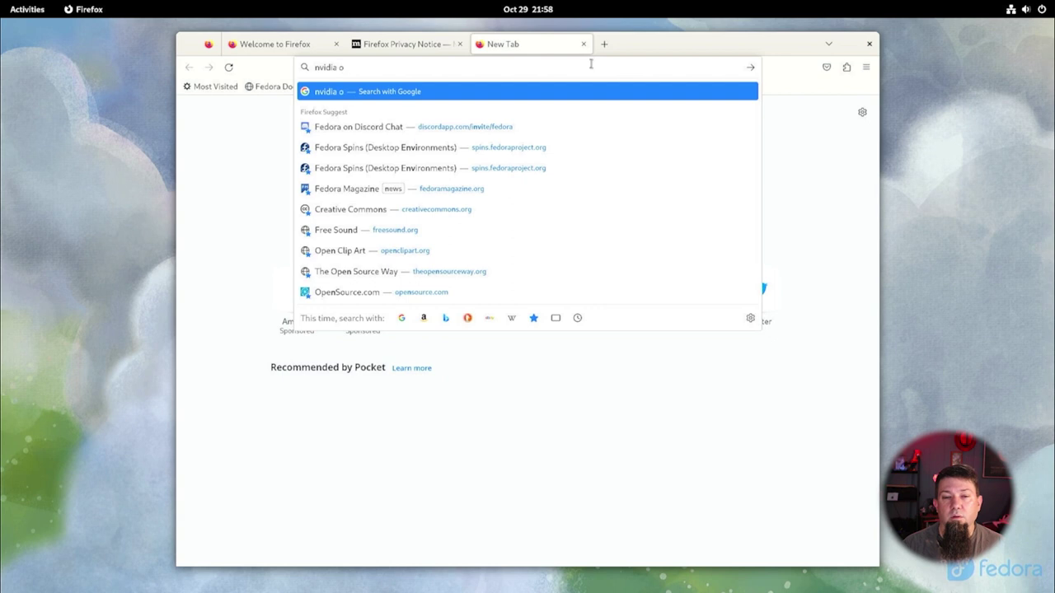
{"action": "type", "text": "fedora 38"}
{"action": "key", "text": "Return"}
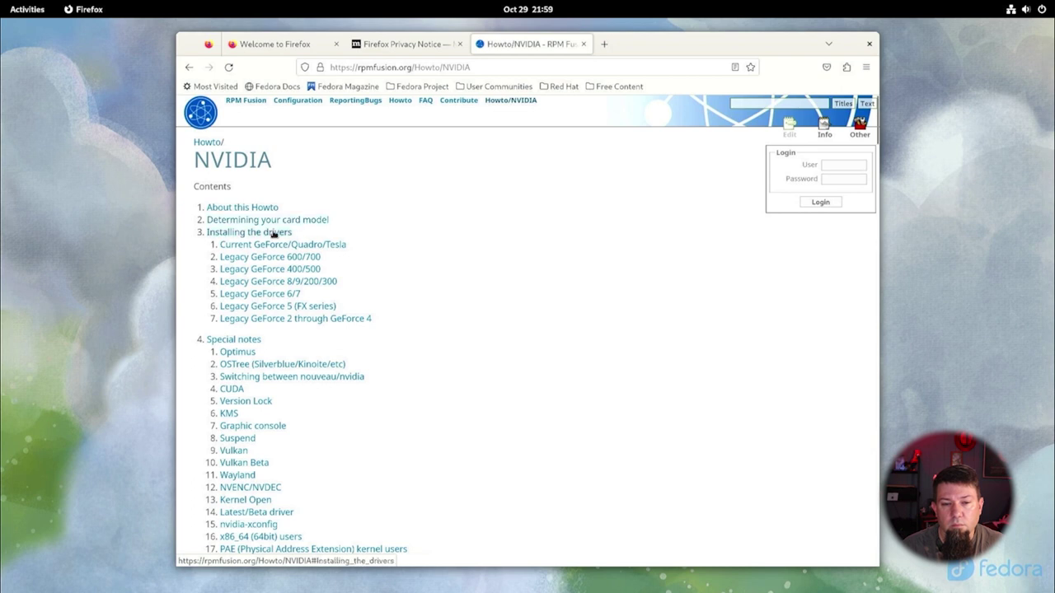
{"action": "left_click", "coordinate": [300, 220]}
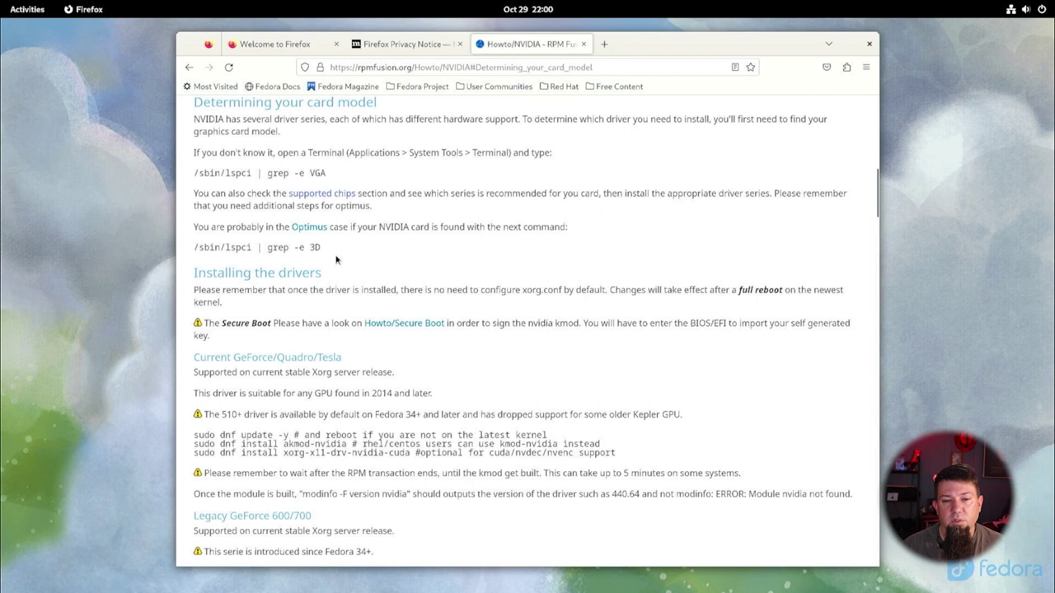
{"action": "left_click", "coordinate": [27, 9]}
Open Terminal, run 'lspci | grep NV' showing the GeForce RTX 3060, then return to Firefox.
{"action": "type", "text": "t"}
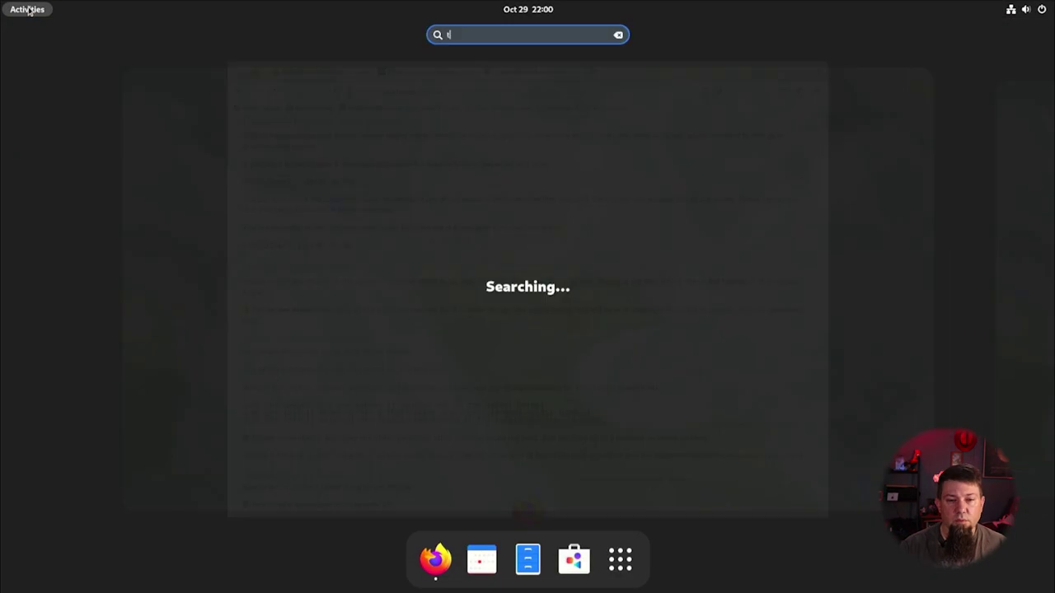
{"action": "type", "text": "erminal"}
{"action": "key", "text": "Return"}
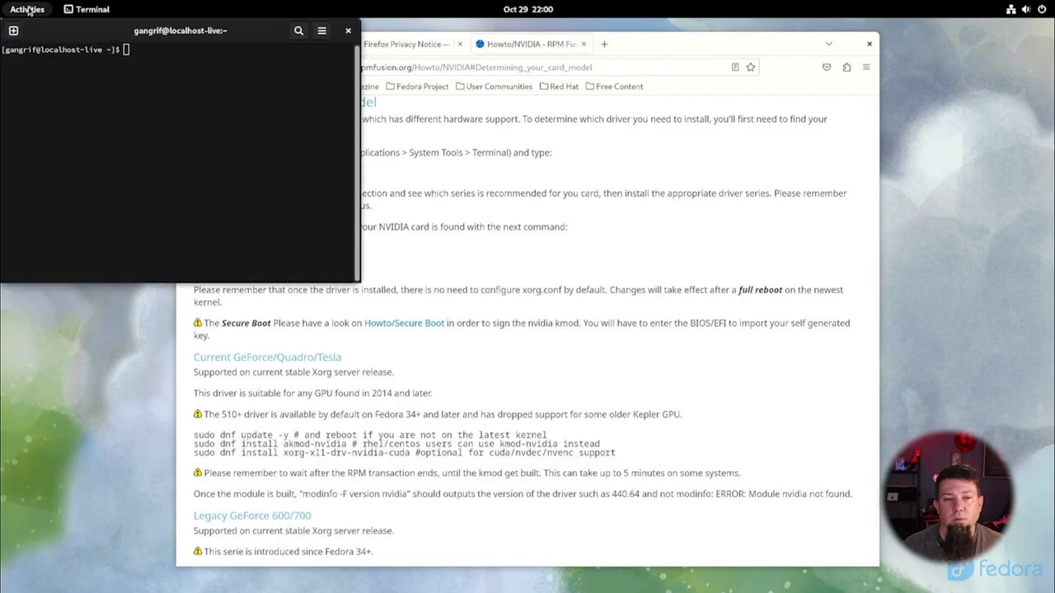
{"action": "type", "text": "lspci | "}
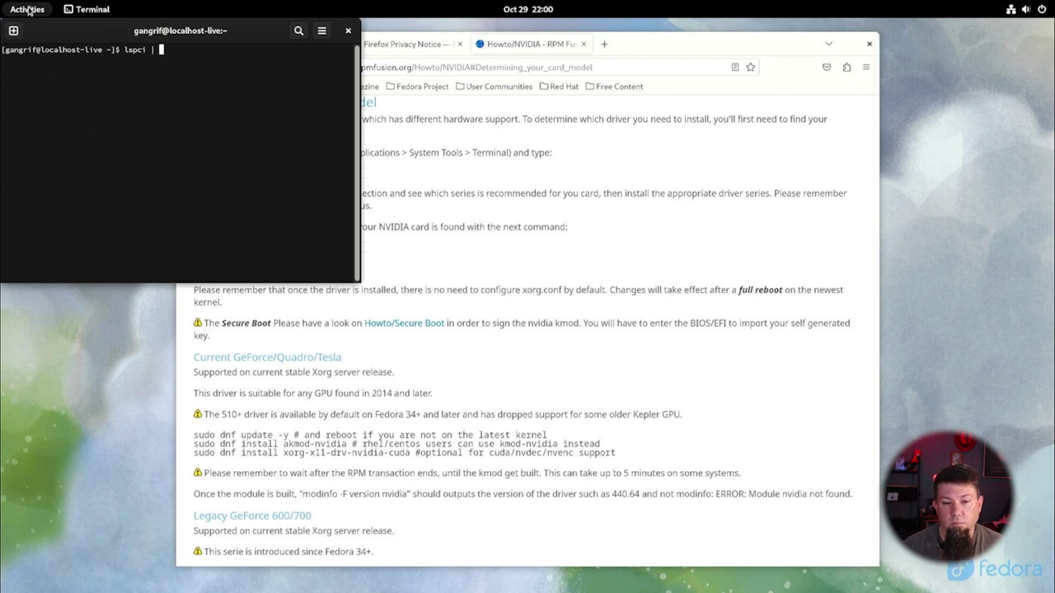
{"action": "type", "text": "grep NV"}
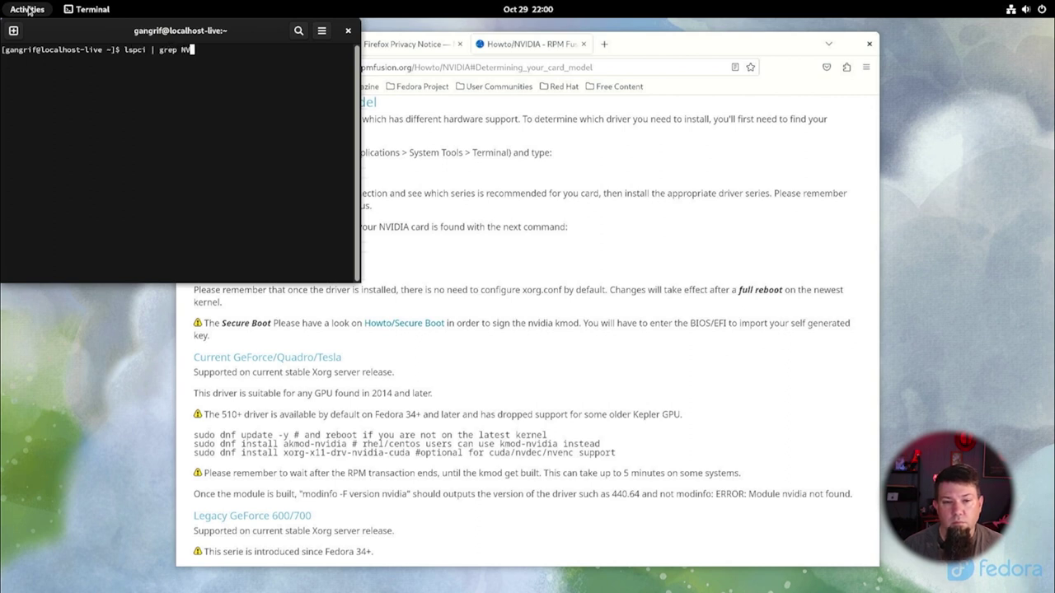
{"action": "key", "text": "Return"}
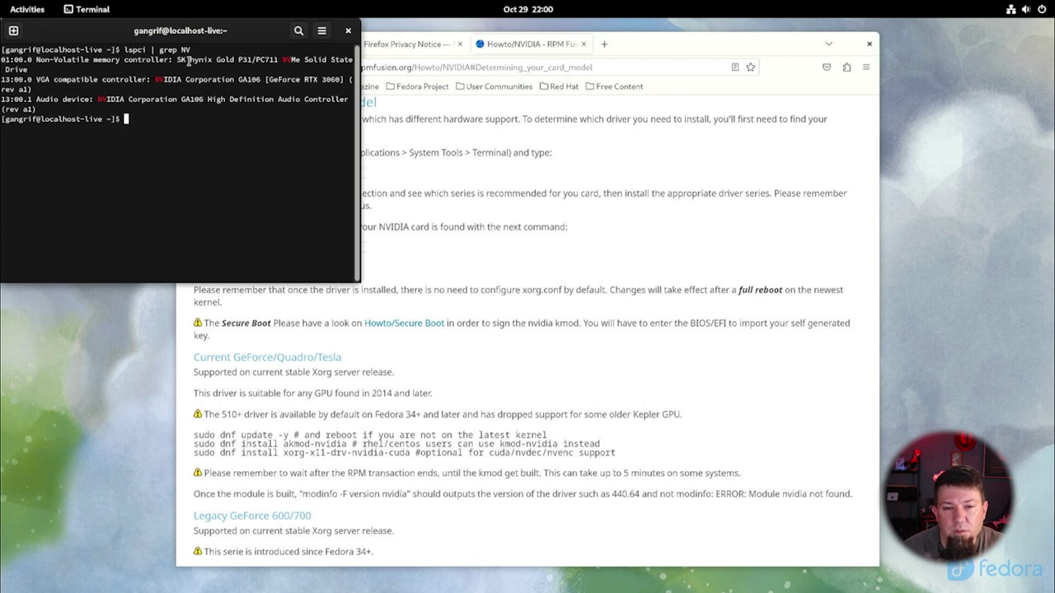
{"action": "left_click_drag", "start_coordinate": [214, 31], "coordinate": [225, 176]}
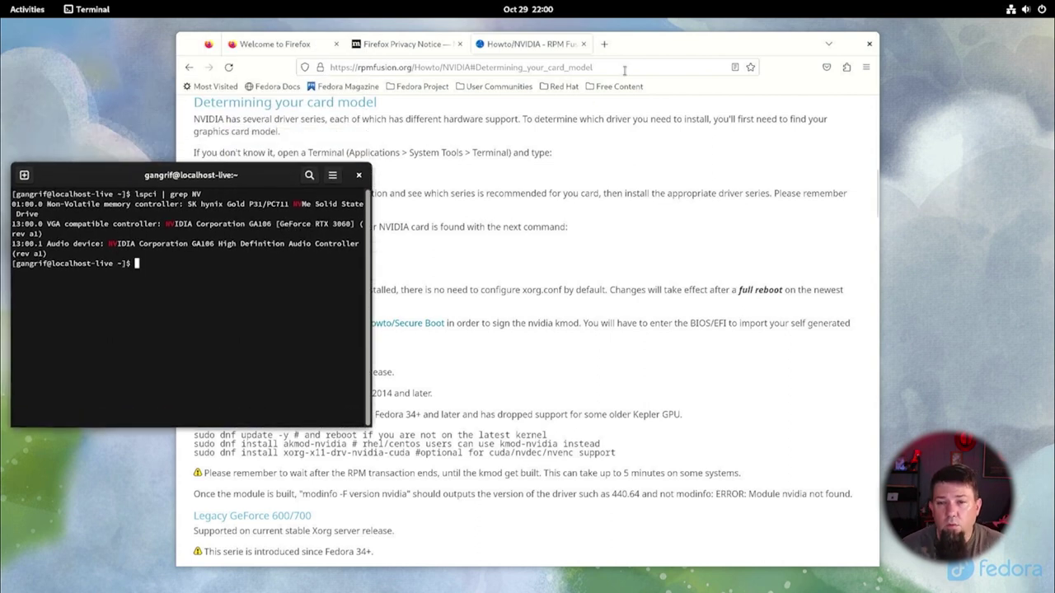
{"action": "left_click", "coordinate": [689, 45]}
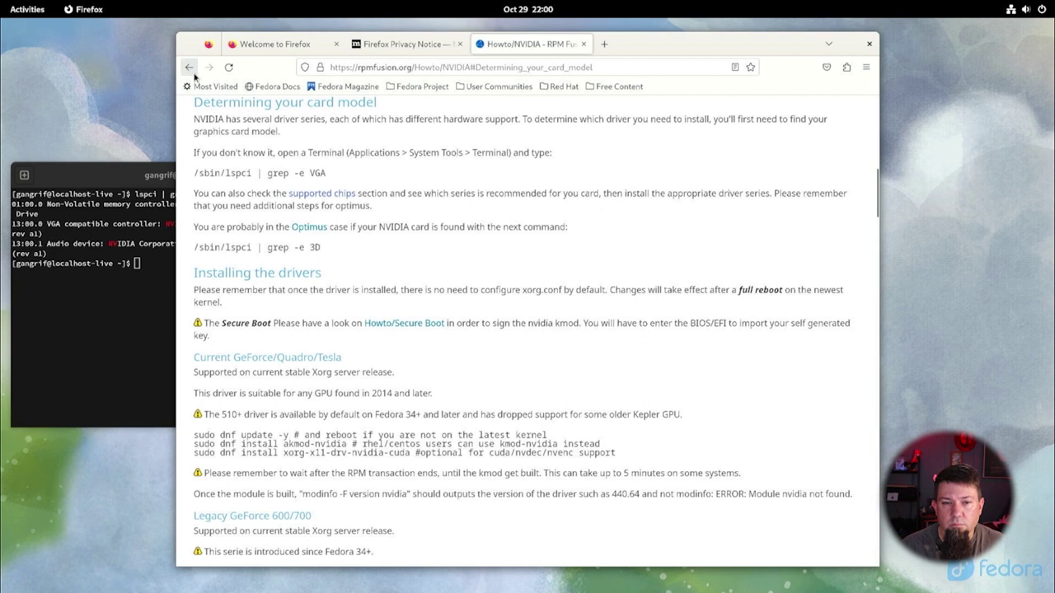
Show the guide's Current GeForce/Quadro/Tesla install commands in Firefox, moved right, with the terminal in front.
{"action": "left_click", "coordinate": [189, 68]}
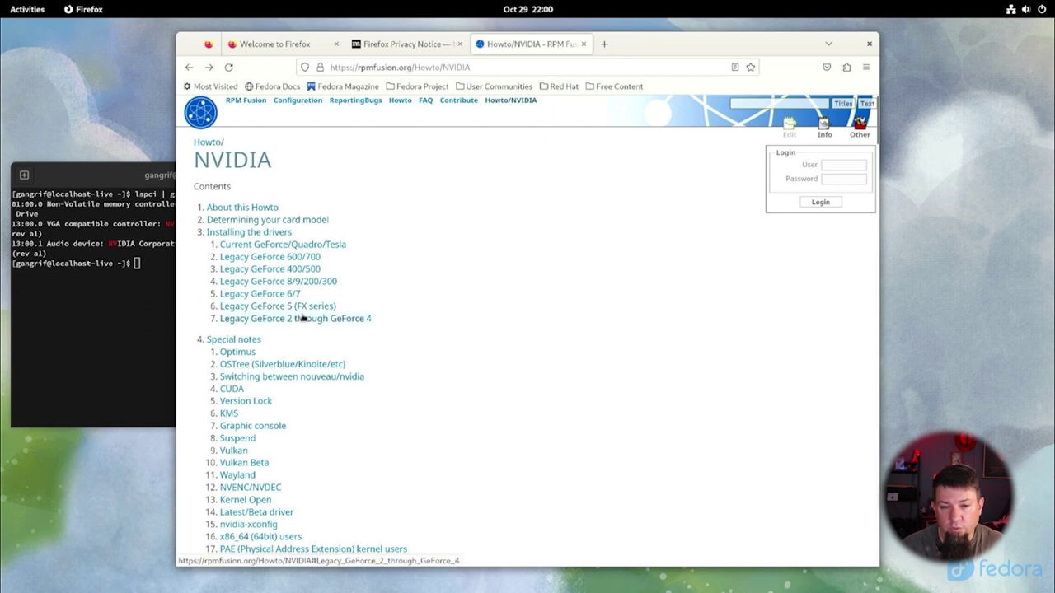
{"action": "left_click", "coordinate": [320, 246]}
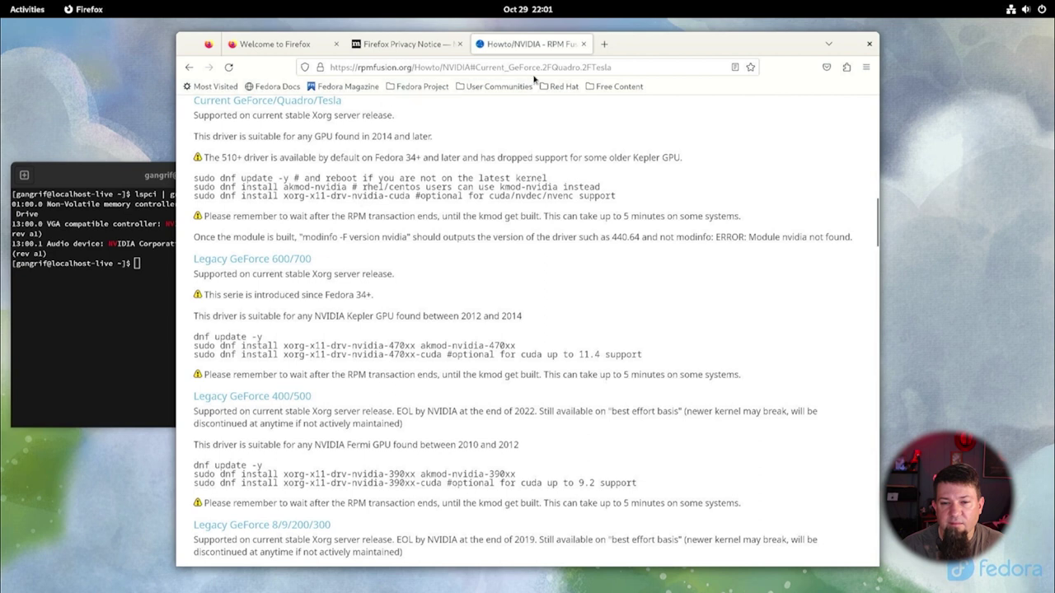
{"action": "left_click_drag", "start_coordinate": [647, 54], "coordinate": [725, 56]}
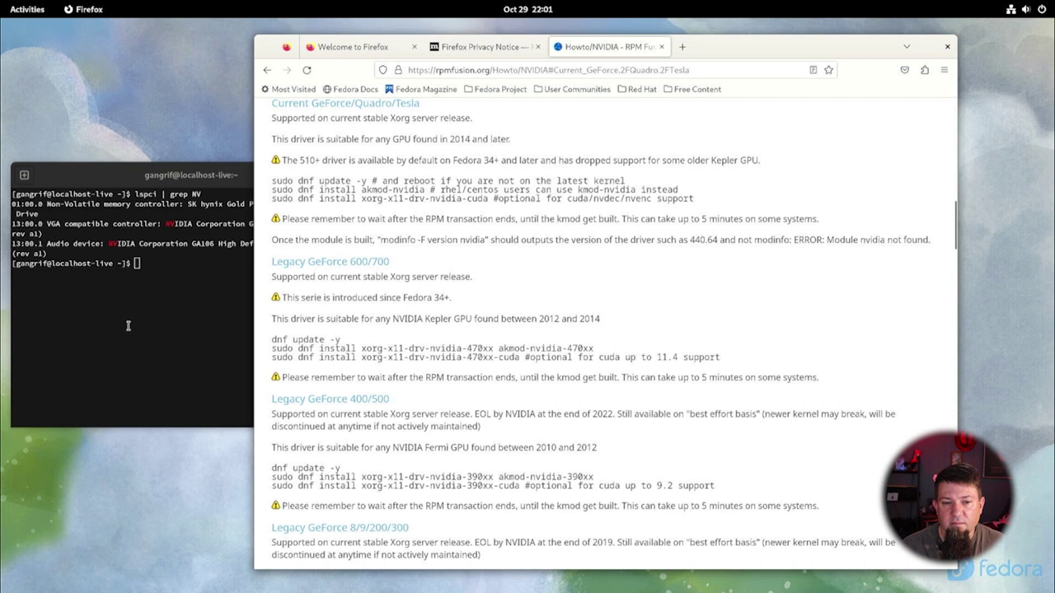
{"action": "left_click", "coordinate": [128, 326]}
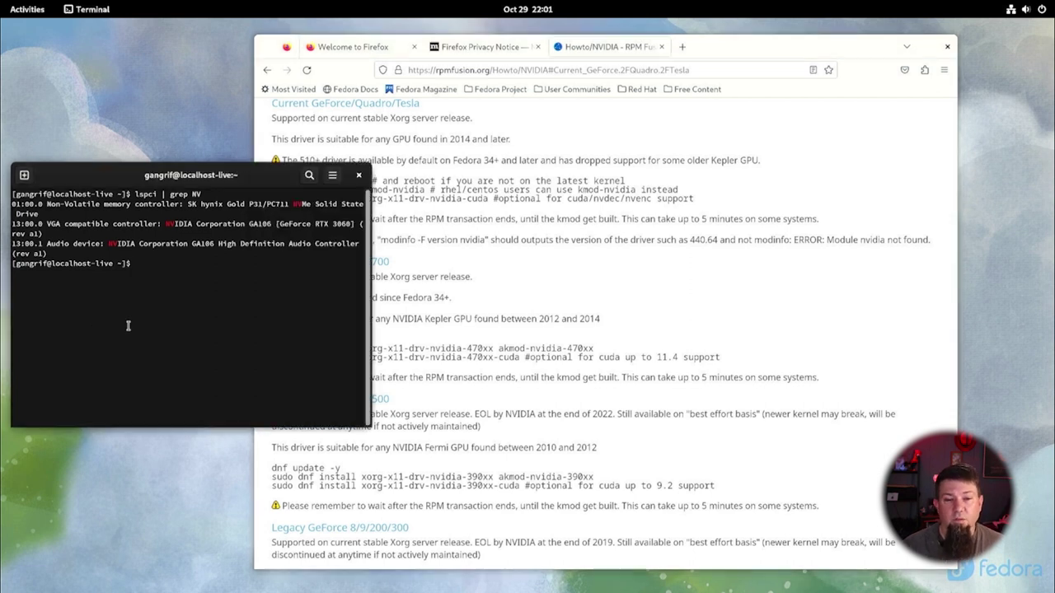
Run 'sudo dnf install akakmod-nvidia' to install the NVIDIA akmod driver.
{"action": "type", "text": "sudo"}
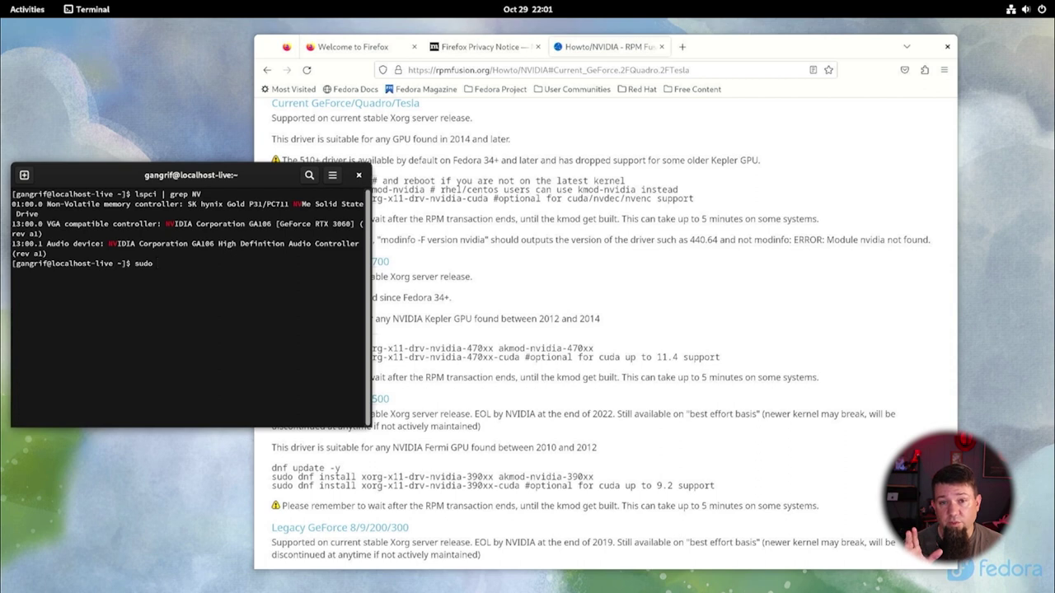
{"action": "type", "text": " dnf install "}
{"action": "type", "text": "ak"}
{"action": "type", "text": "akmod-"}
{"action": "type", "text": "nvidia"}
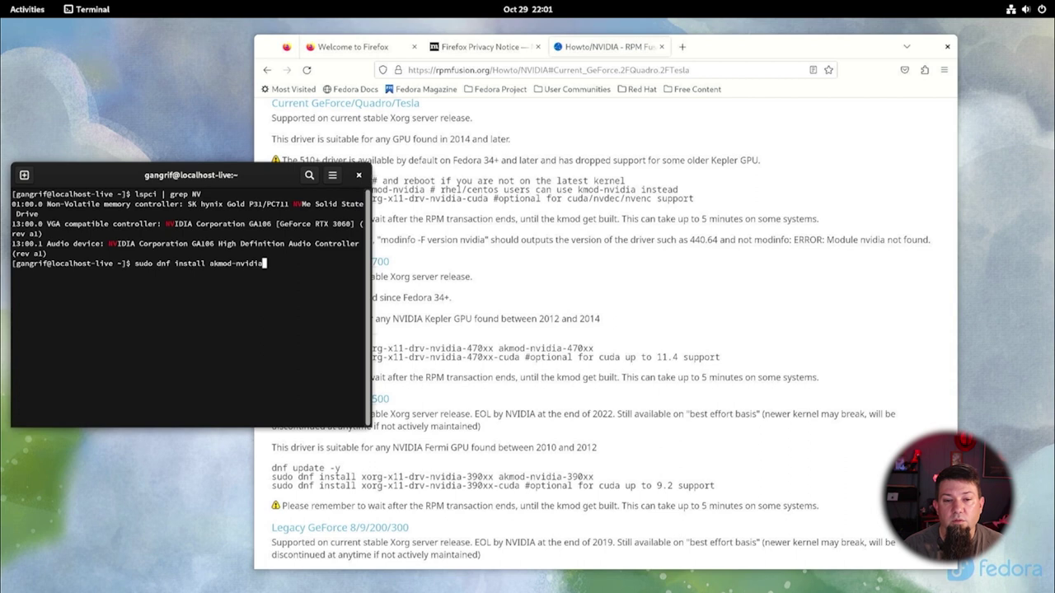
{"action": "key", "text": "Return"}
{"action": "key", "text": "Return"}
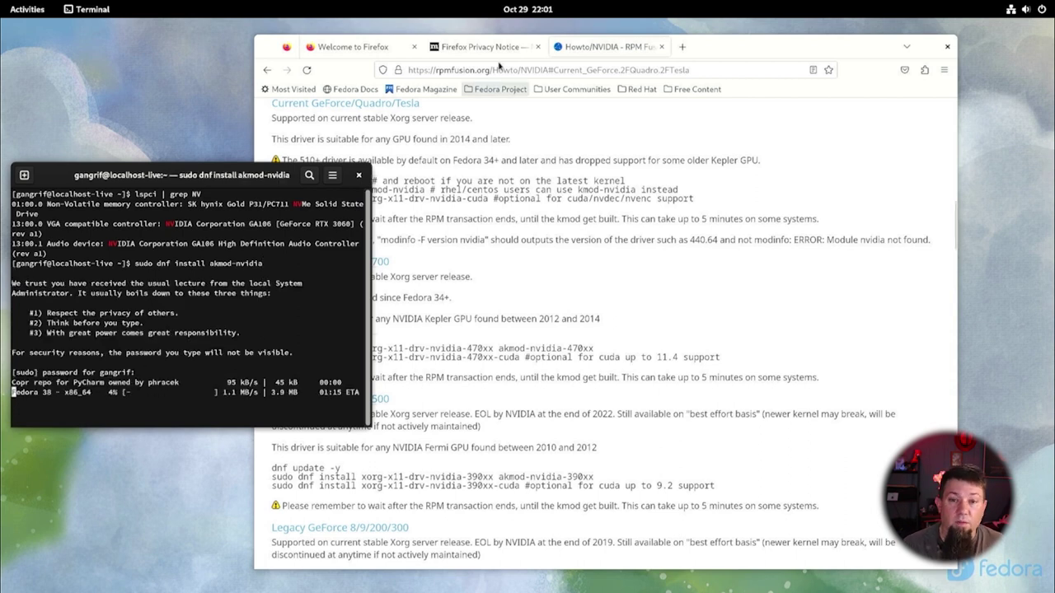
{"action": "left_click_drag", "start_coordinate": [495, 138], "coordinate": [569, 147]}
{"action": "left_click", "coordinate": [207, 171]}
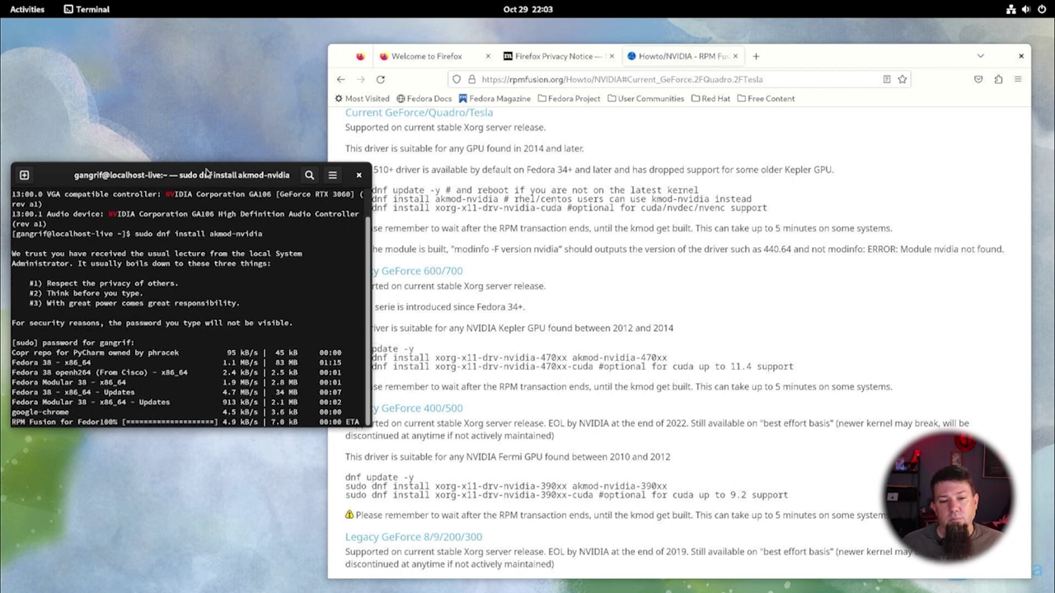
Confirm the driver package install with y while reviewing the NVIDIA guide.
{"action": "type", "text": "y"}
{"action": "key", "text": "Return"}
{"action": "left_click", "coordinate": [622, 261]}
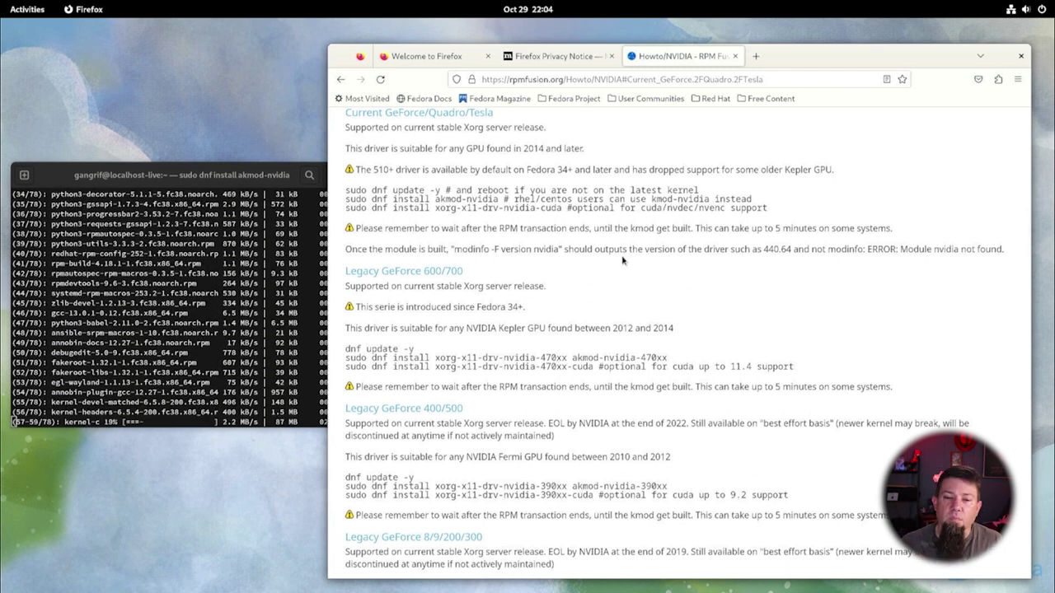
{"action": "scroll", "coordinate": [622, 261], "scroll_direction": "down", "scroll_amount": 15}
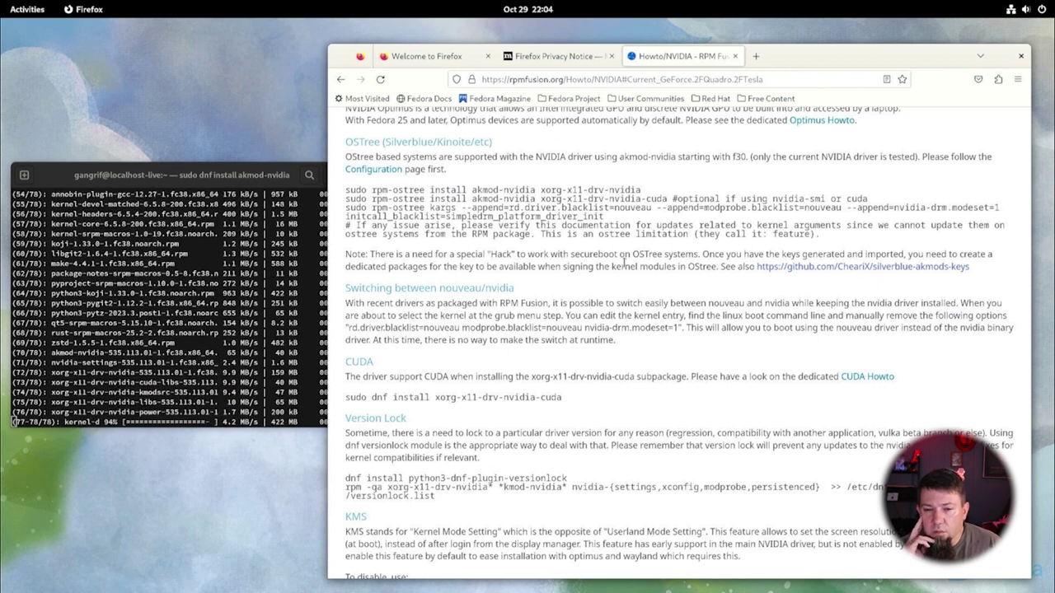
{"action": "scroll", "coordinate": [624, 262], "scroll_direction": "up", "scroll_amount": 20}
{"action": "scroll", "coordinate": [547, 259], "scroll_direction": "down", "scroll_amount": 10}
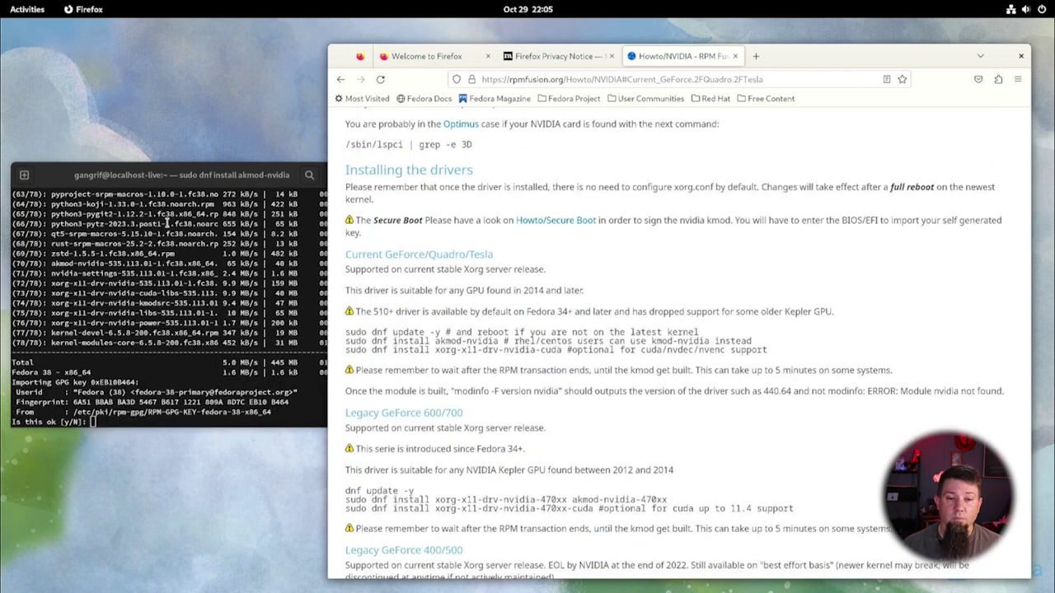
{"action": "left_click", "coordinate": [166, 178]}
Accept importing both package signing keys with y.
{"action": "type", "text": "y"}
{"action": "key", "text": "Return"}
{"action": "type", "text": "y"}
{"action": "key", "text": "Return"}
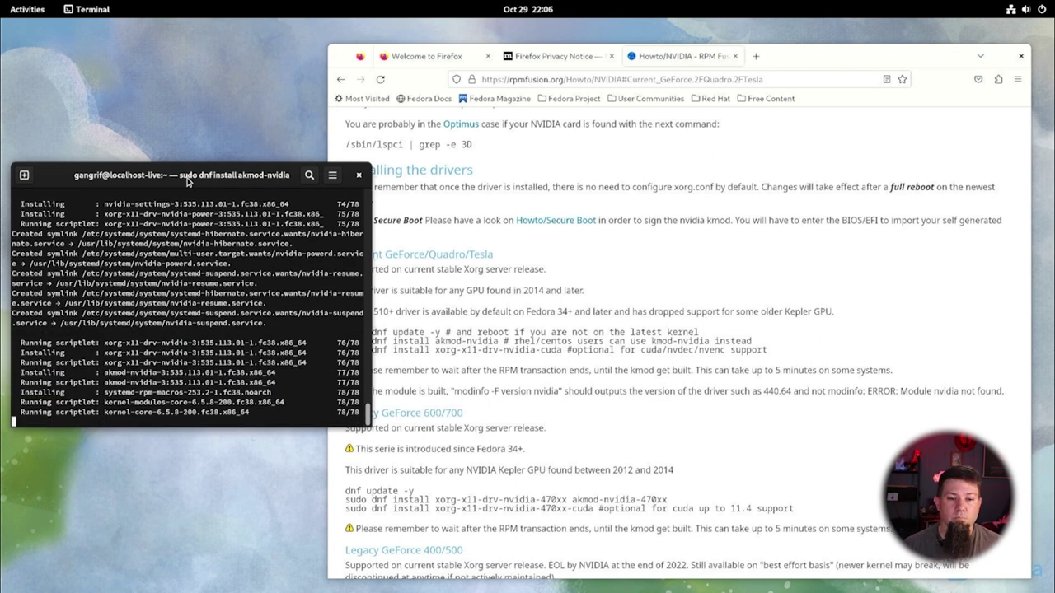
Start a full system update with 'sudo dnf -y update' after plain 'dnf -y update' fails.
{"action": "type", "text": "dnf -y update"}
{"action": "key", "text": "Return"}
{"action": "type", "text": "sudo dnf -y update"}
{"action": "key", "text": "Return"}
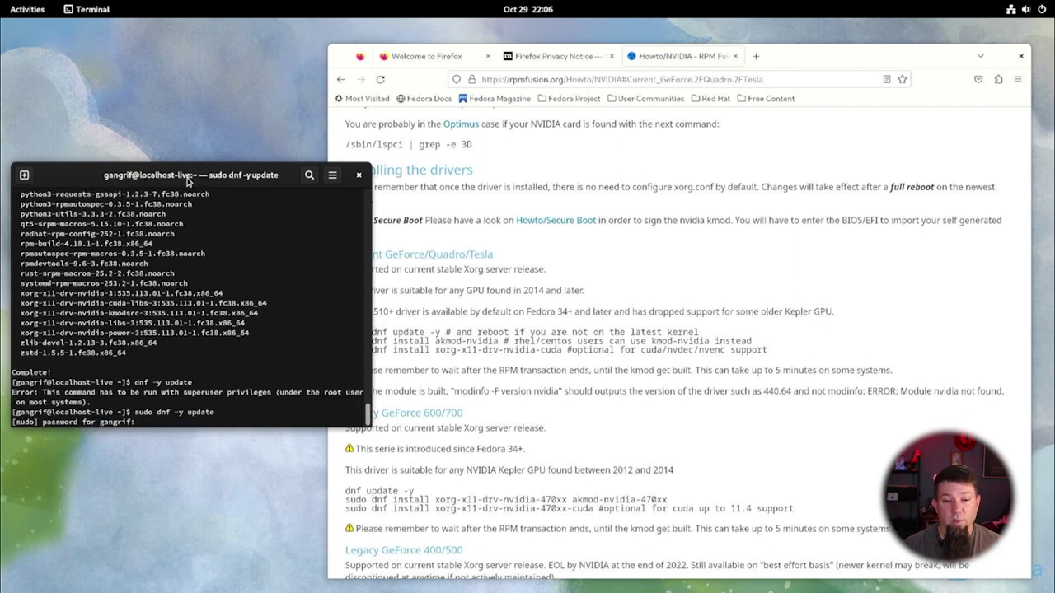
Authorize the system update, then build the NVIDIA kernel modules with 'sudo akmods', running it twice.
{"action": "key", "text": "Return"}
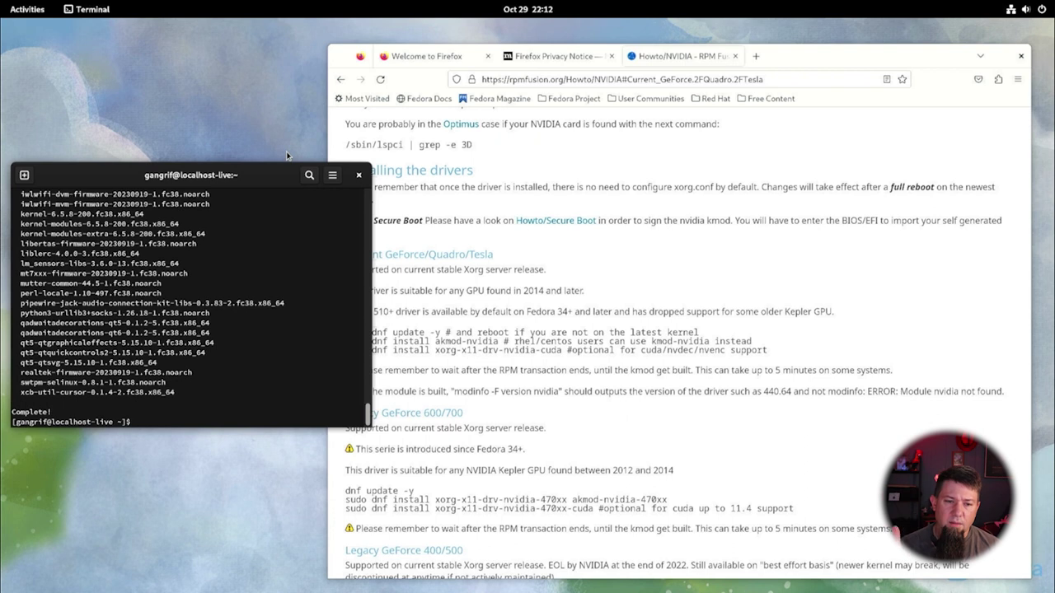
{"action": "scroll", "coordinate": [255, 223], "scroll_direction": "up", "scroll_amount": 1}
{"action": "scroll", "coordinate": [254, 226], "scroll_direction": "down", "scroll_amount": 1}
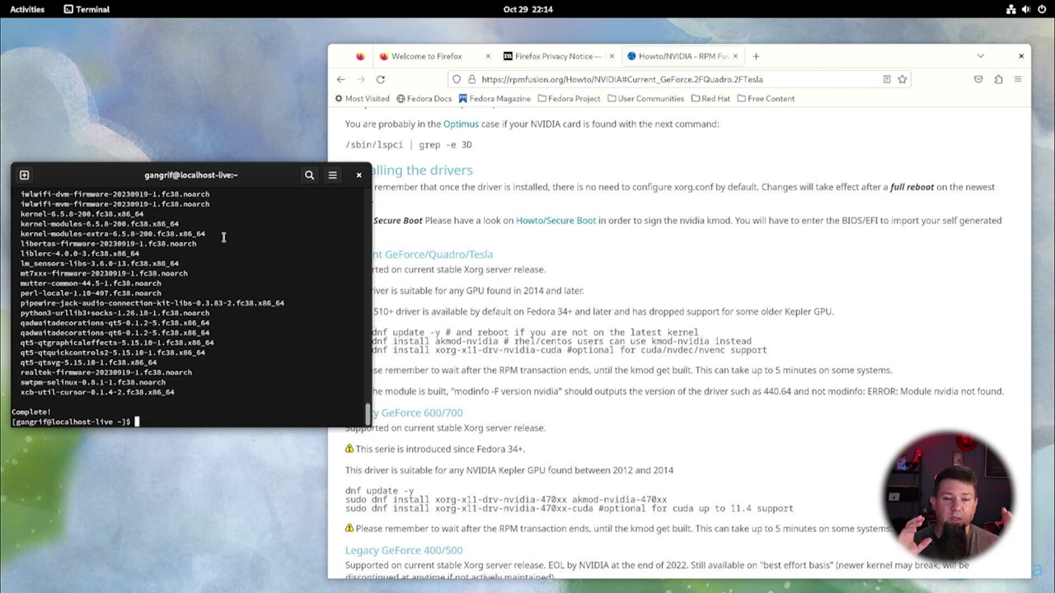
{"action": "type", "text": "sudo akmods"}
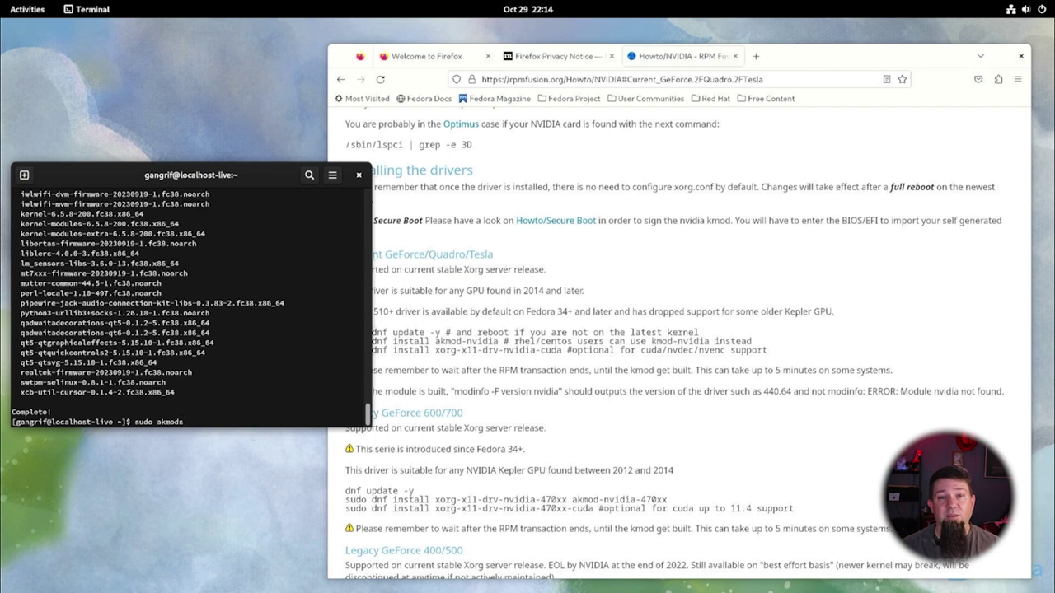
{"action": "key", "text": "Return"}
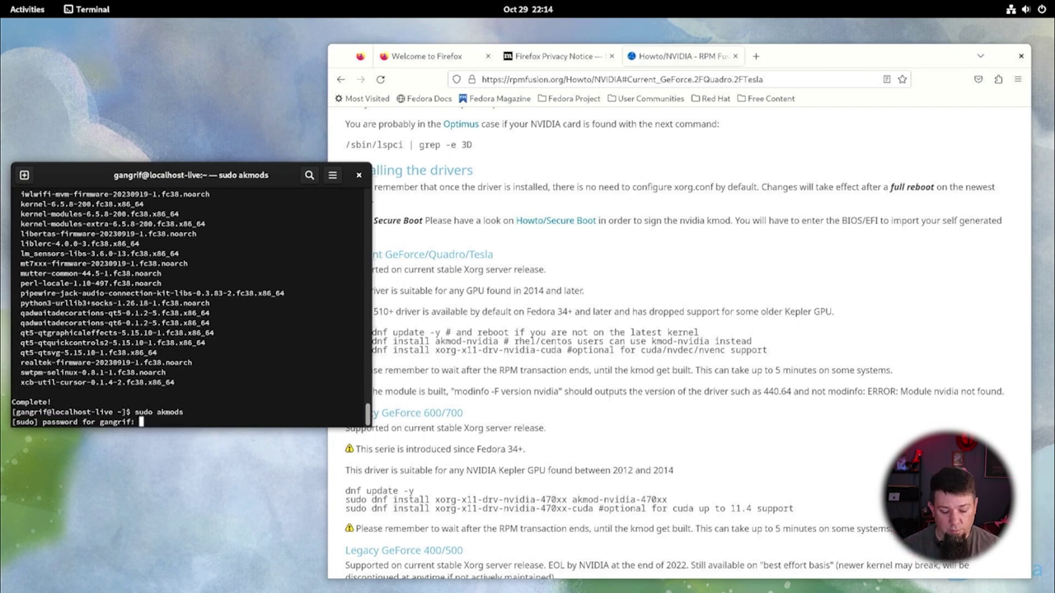
{"action": "key", "text": "Return"}
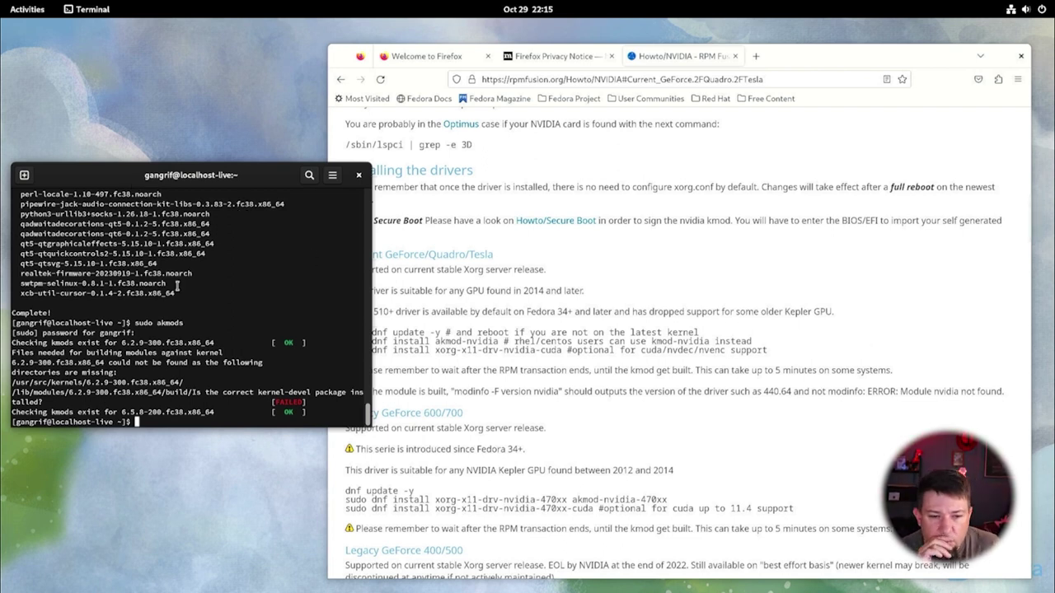
{"action": "key", "text": "Up"}
{"action": "key", "text": "Return"}
Check kernels with 'uname -a' and 'sudo dnf info kernel'; 'modinfo -F version nvidia' finds no module.
{"action": "type", "text": "uname -a"}
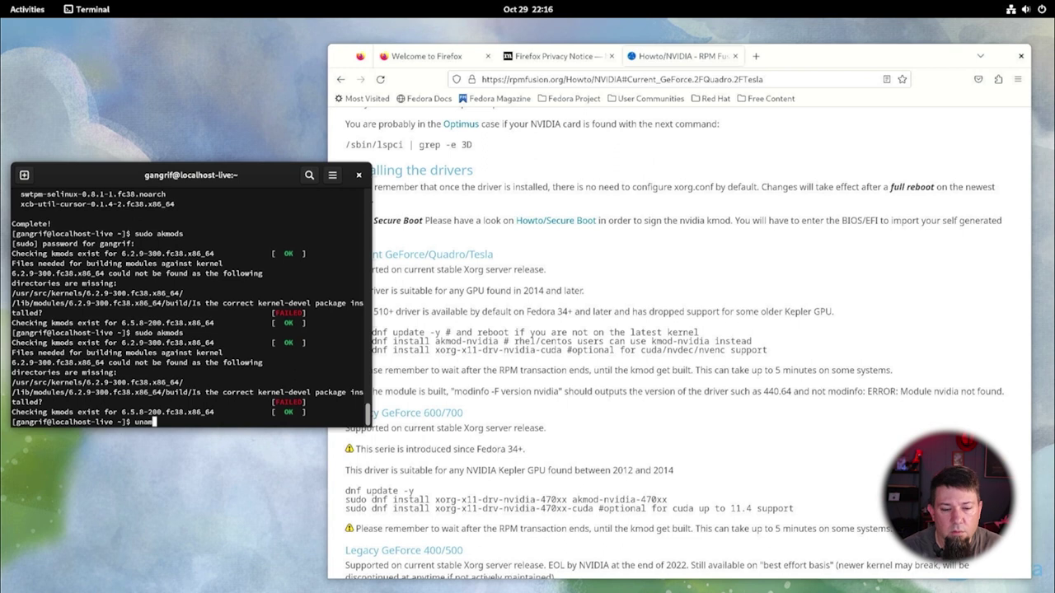
{"action": "key", "text": "Return"}
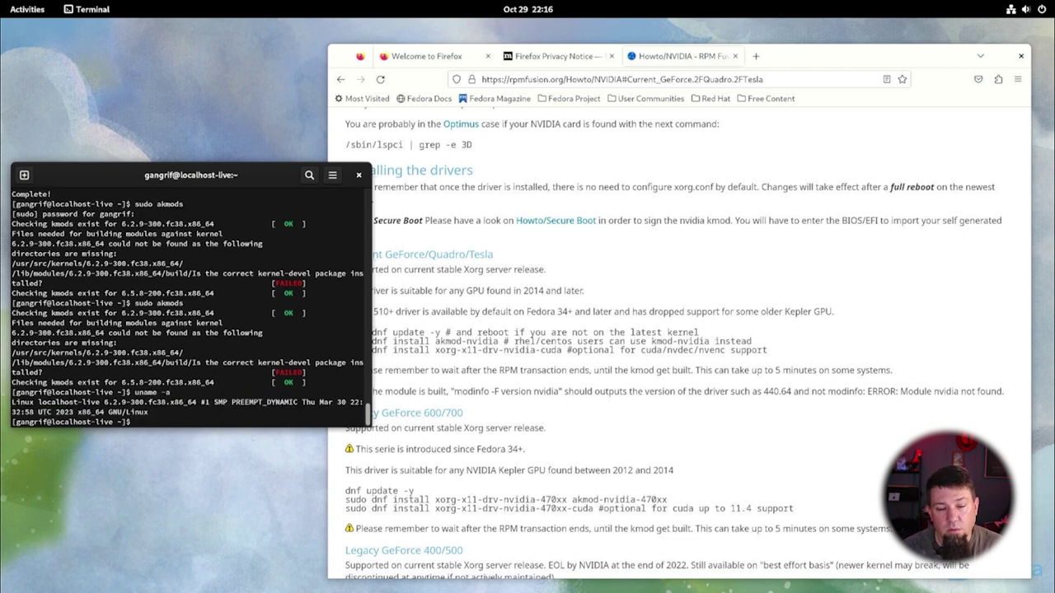
{"action": "type", "text": "sudo dnf info kernel"}
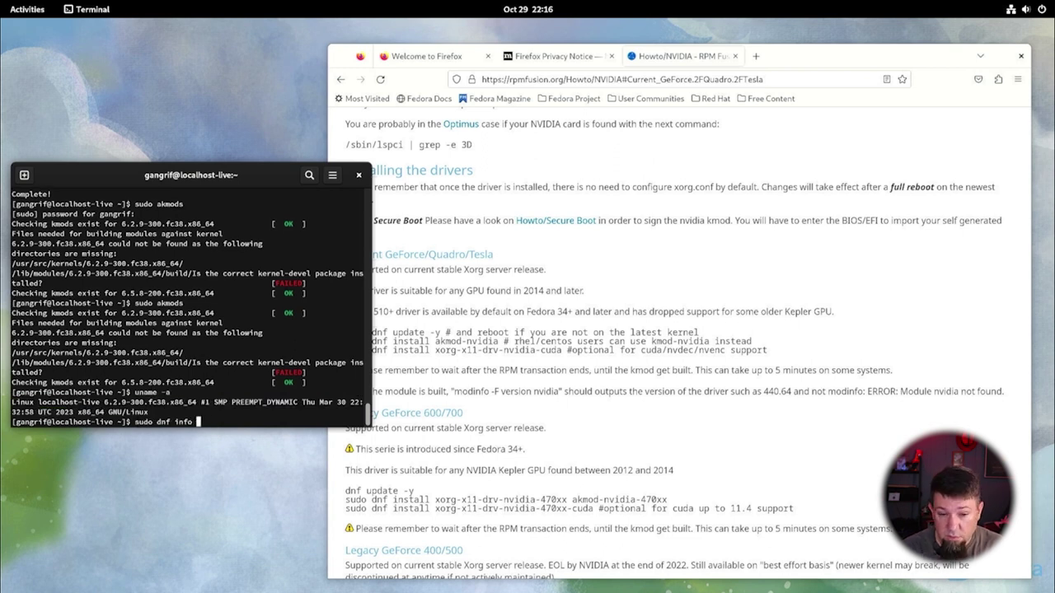
{"action": "key", "text": "Return"}
{"action": "scroll", "coordinate": [131, 200], "scroll_direction": "up", "scroll_amount": 5}
{"action": "scroll", "coordinate": [132, 199], "scroll_direction": "down", "scroll_amount": 2}
{"action": "scroll", "coordinate": [132, 199], "scroll_direction": "up", "scroll_amount": 3}
{"action": "scroll", "coordinate": [138, 285], "scroll_direction": "down", "scroll_amount": 6}
{"action": "type", "text": "modinfo -F version nvidia"}
{"action": "key", "text": "Return"}
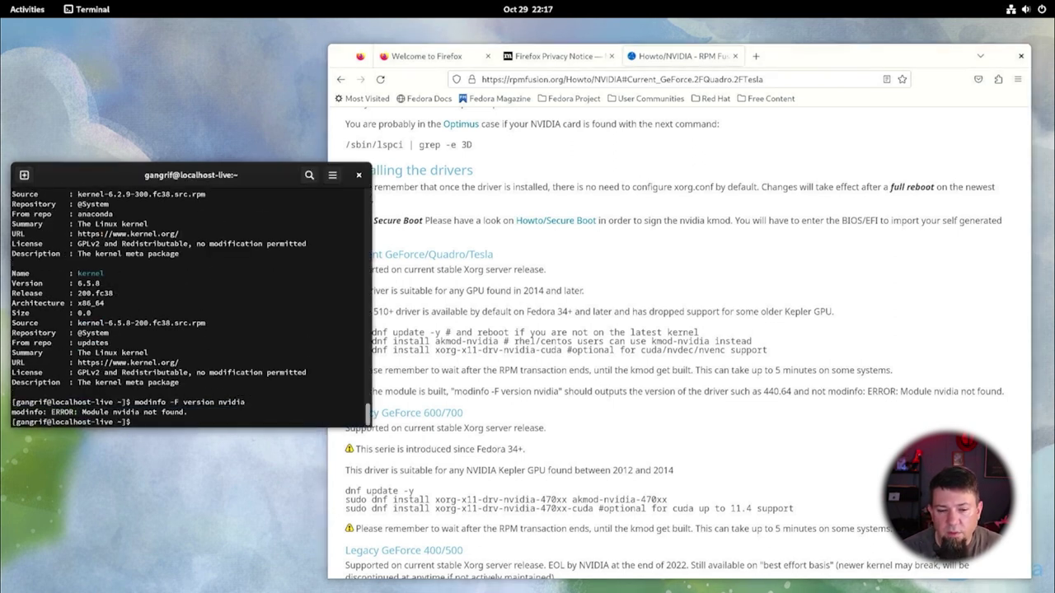
Close Firefox and the terminal, then restart the computer from the system menu.
{"action": "left_click", "coordinate": [1020, 56]}
{"action": "left_click", "coordinate": [359, 175]}
{"action": "left_click", "coordinate": [1027, 9]}
{"action": "left_click", "coordinate": [1031, 42]}
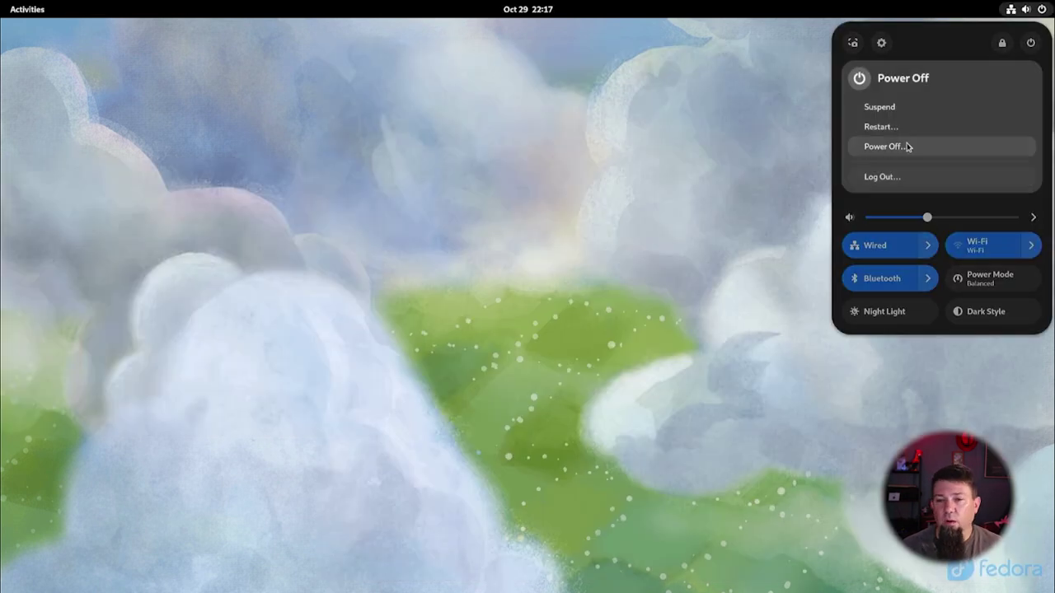
{"action": "left_click", "coordinate": [897, 124]}
{"action": "left_click", "coordinate": [558, 337]}
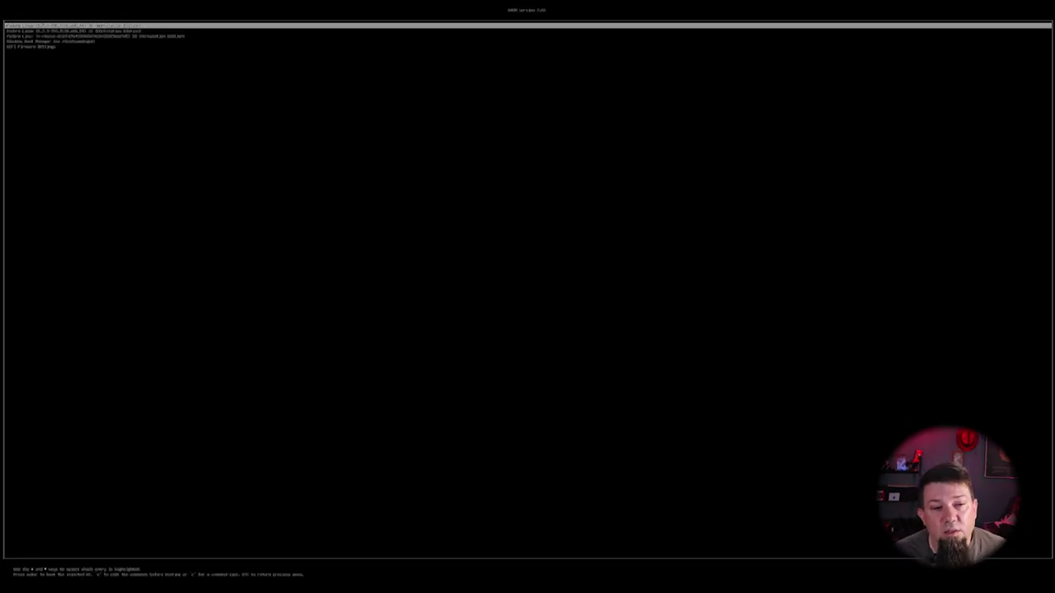
Boot the kernel entry, sign in with the account password, search 'ter', and view the crash report.
{"action": "key", "text": "e"}
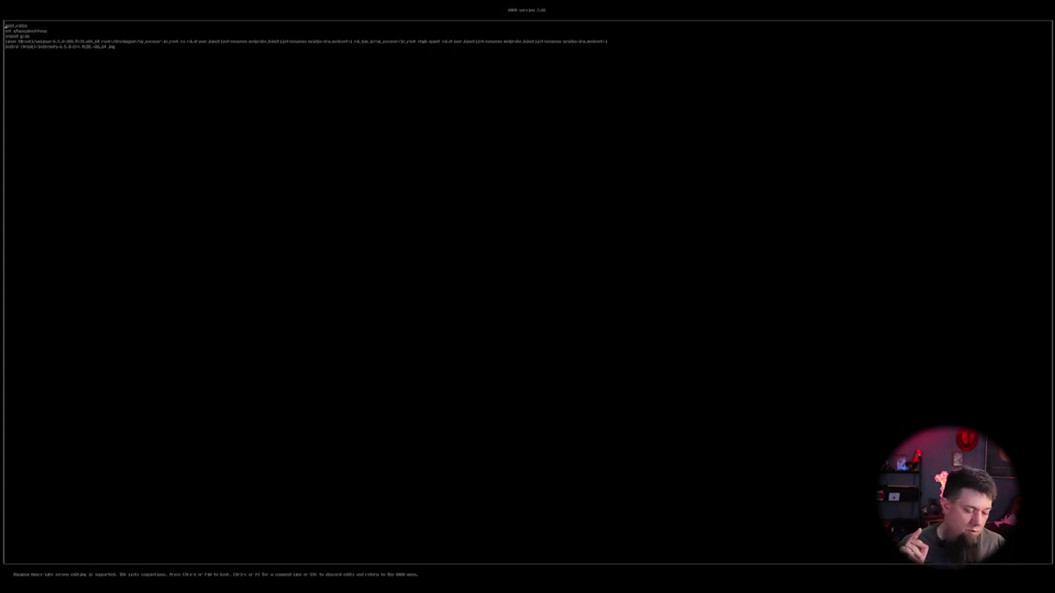
{"action": "key", "text": "ctrl+x"}
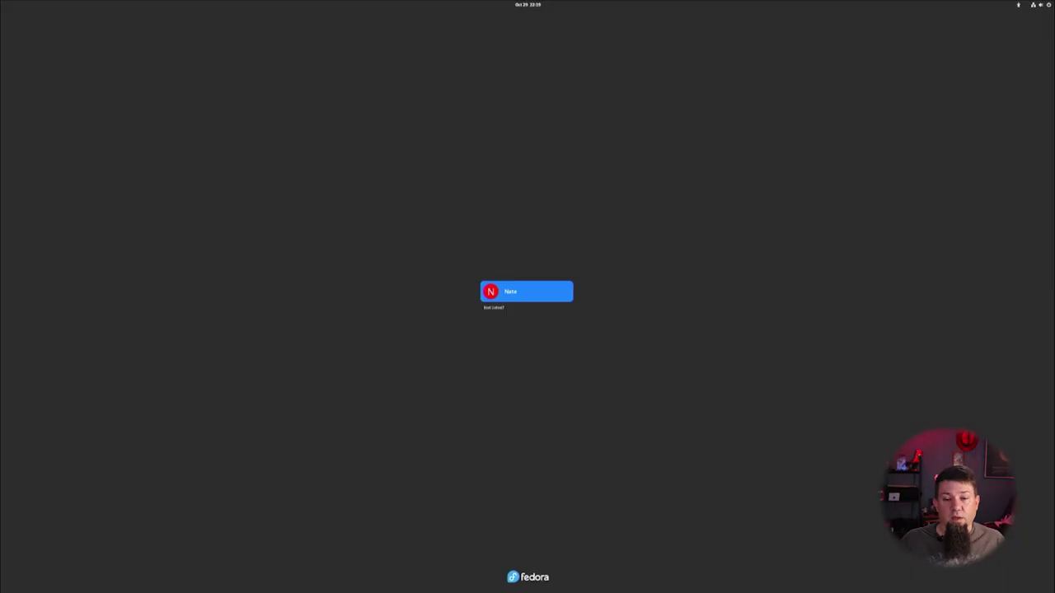
{"action": "key", "text": "Return"}
{"action": "type", "text": "********"}
{"action": "key", "text": "Return"}
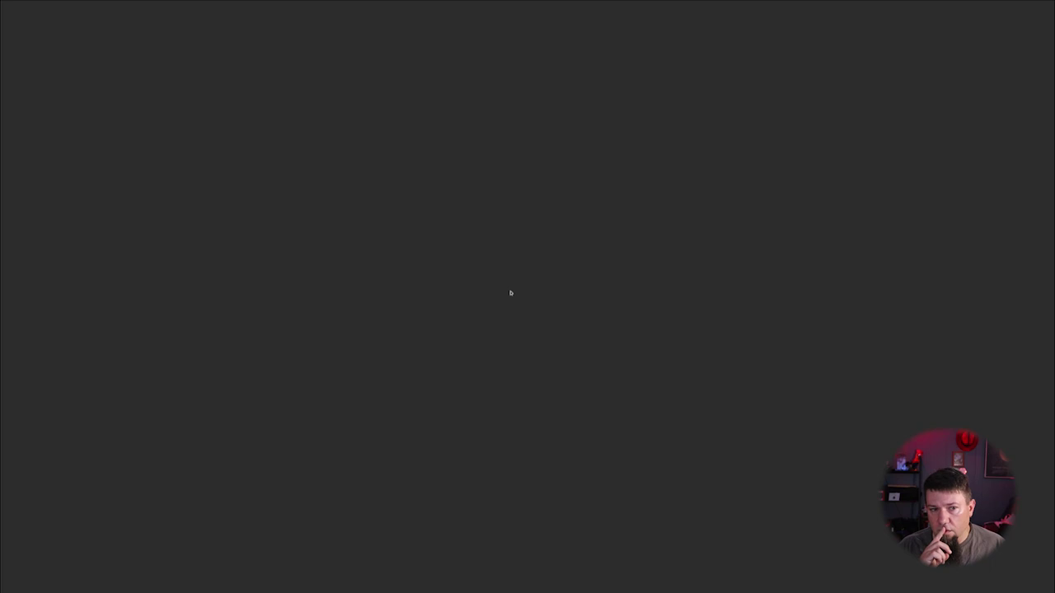
{"action": "type", "text": "ter"}
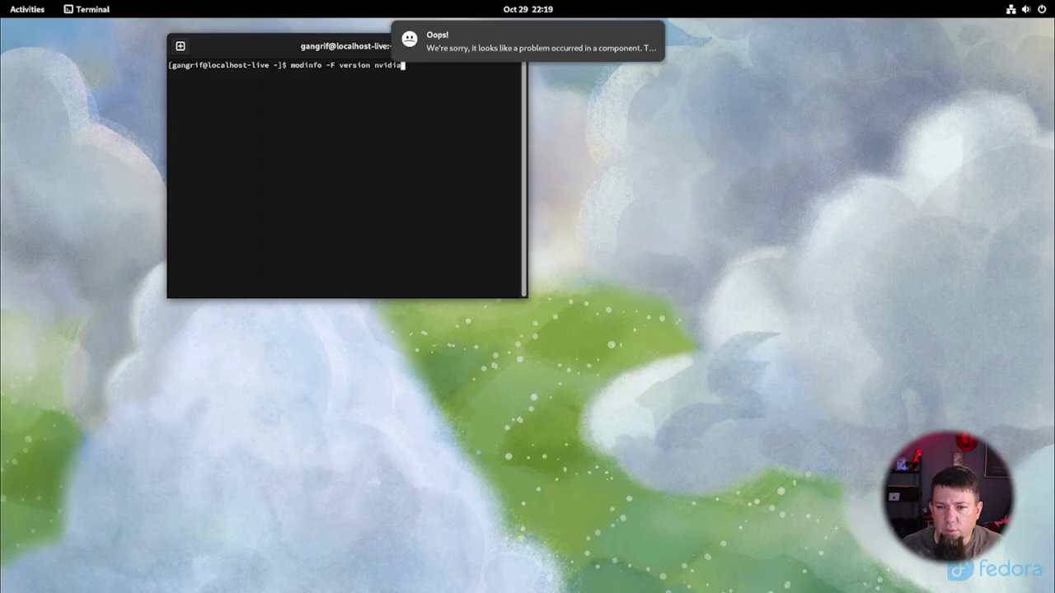
{"action": "left_click", "coordinate": [642, 54]}
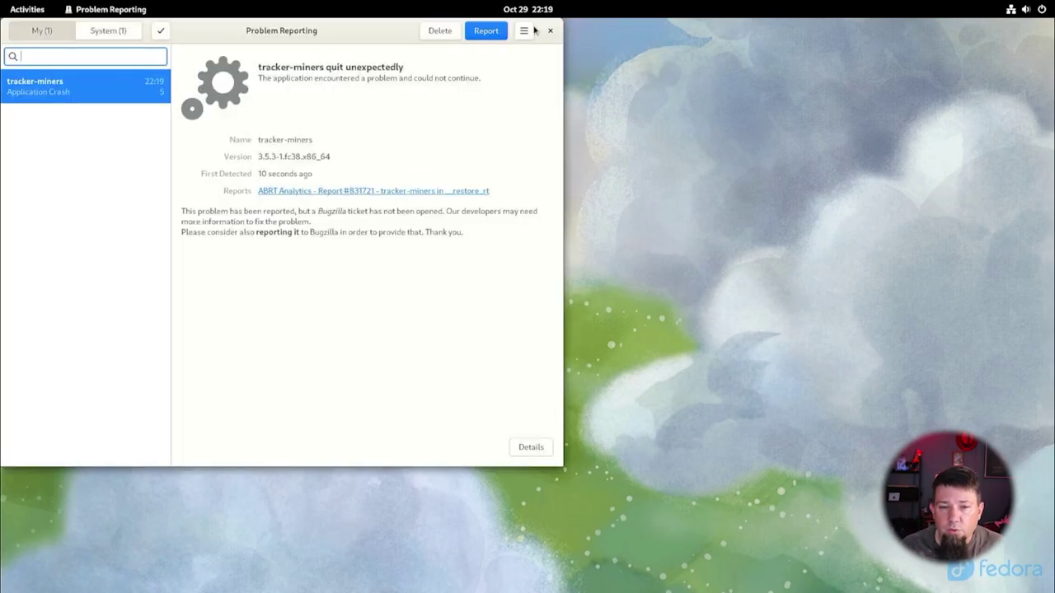
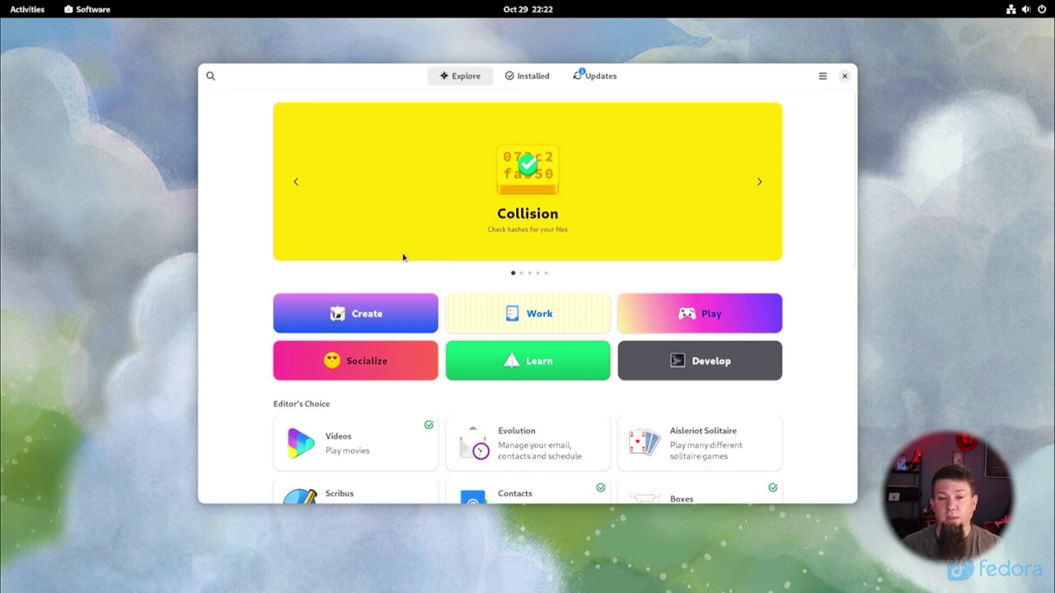
Check the pending Secure Boot firmware update on the Updates page.
{"action": "scroll", "coordinate": [403, 258], "scroll_direction": "down", "scroll_amount": 1}
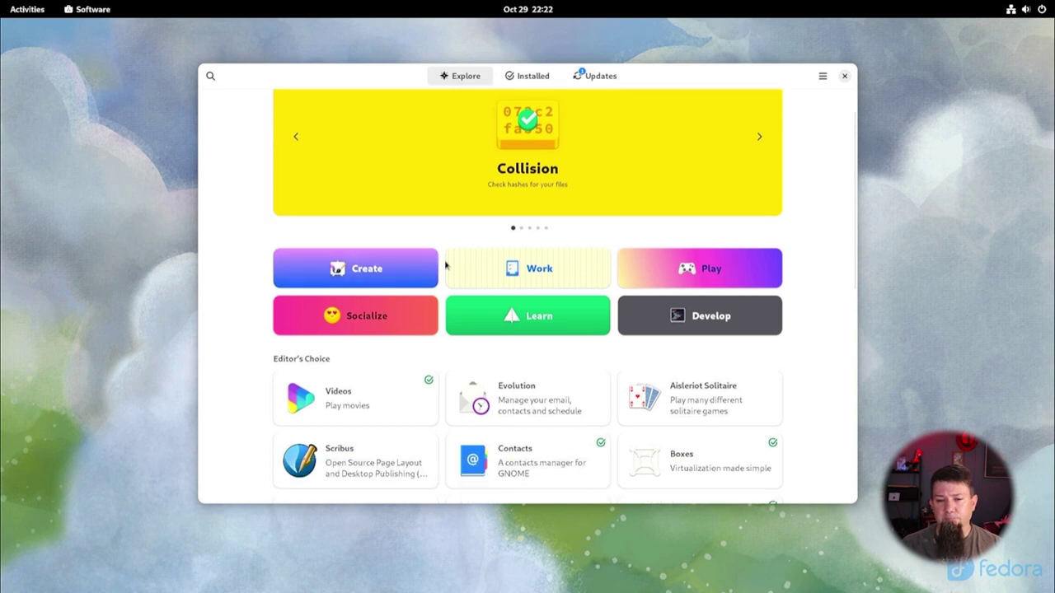
{"action": "scroll", "coordinate": [445, 264], "scroll_direction": "down", "scroll_amount": 1}
{"action": "scroll", "coordinate": [446, 263], "scroll_direction": "down", "scroll_amount": 3}
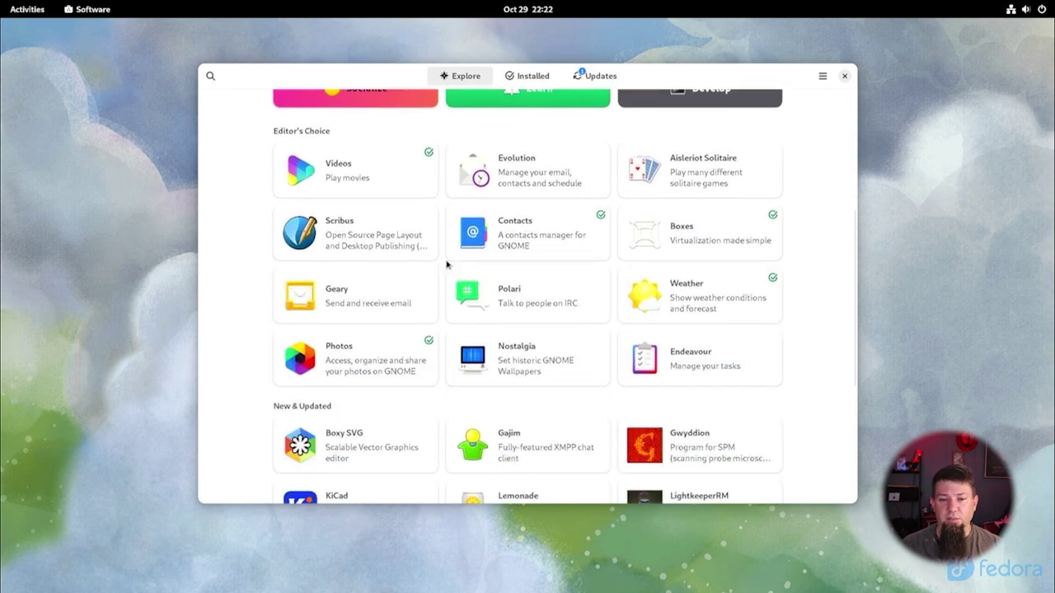
{"action": "scroll", "coordinate": [446, 264], "scroll_direction": "up", "scroll_amount": 4}
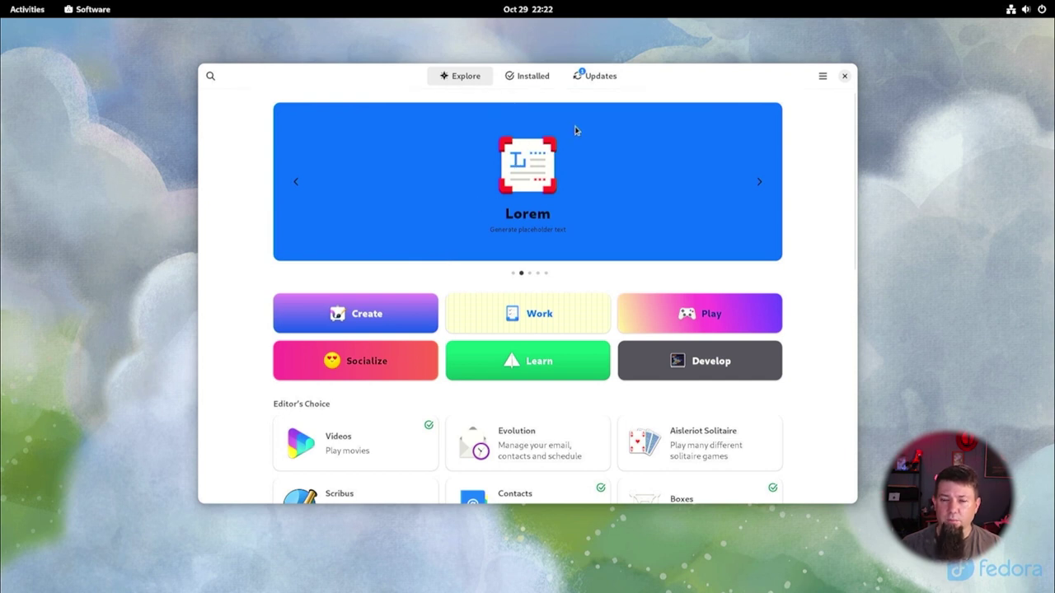
{"action": "left_click", "coordinate": [583, 75]}
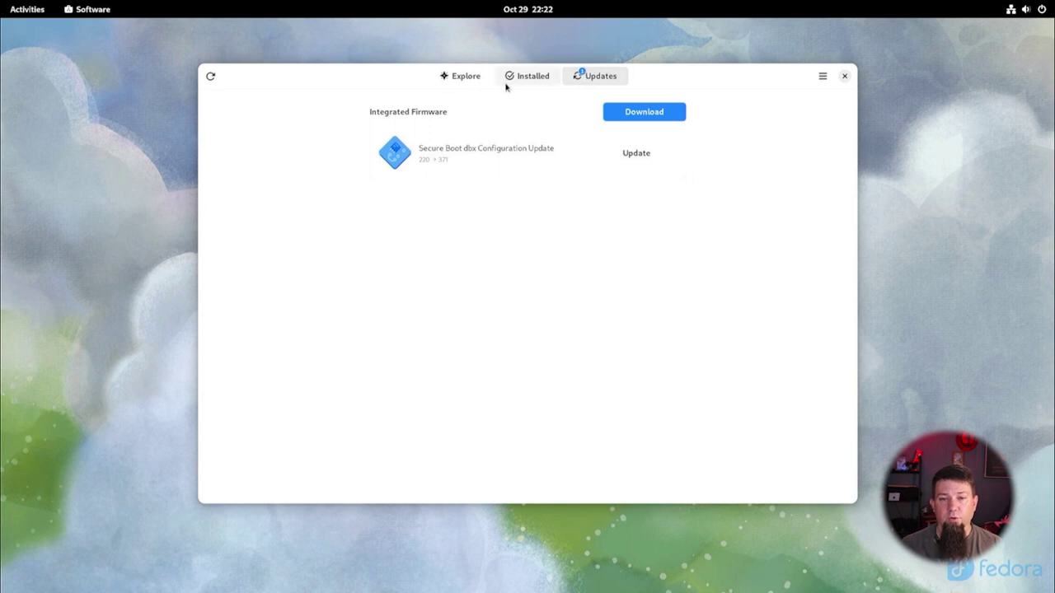
Return to the Explore page and bring up the empty app search field.
{"action": "left_click", "coordinate": [465, 77]}
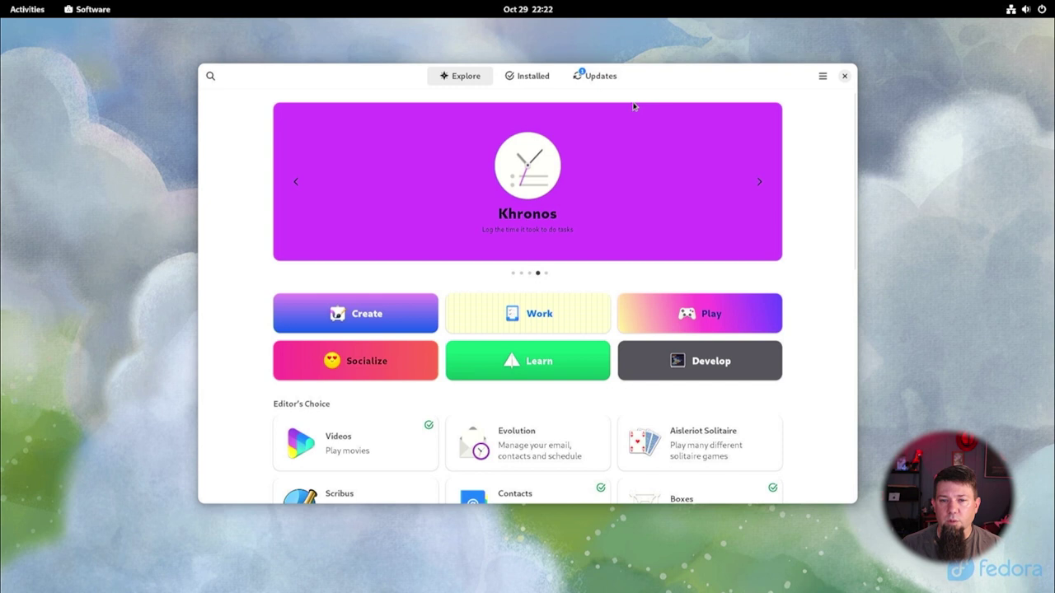
{"action": "scroll", "coordinate": [563, 238], "scroll_direction": "down", "scroll_amount": 2}
{"action": "scroll", "coordinate": [563, 238], "scroll_direction": "up", "scroll_amount": 2}
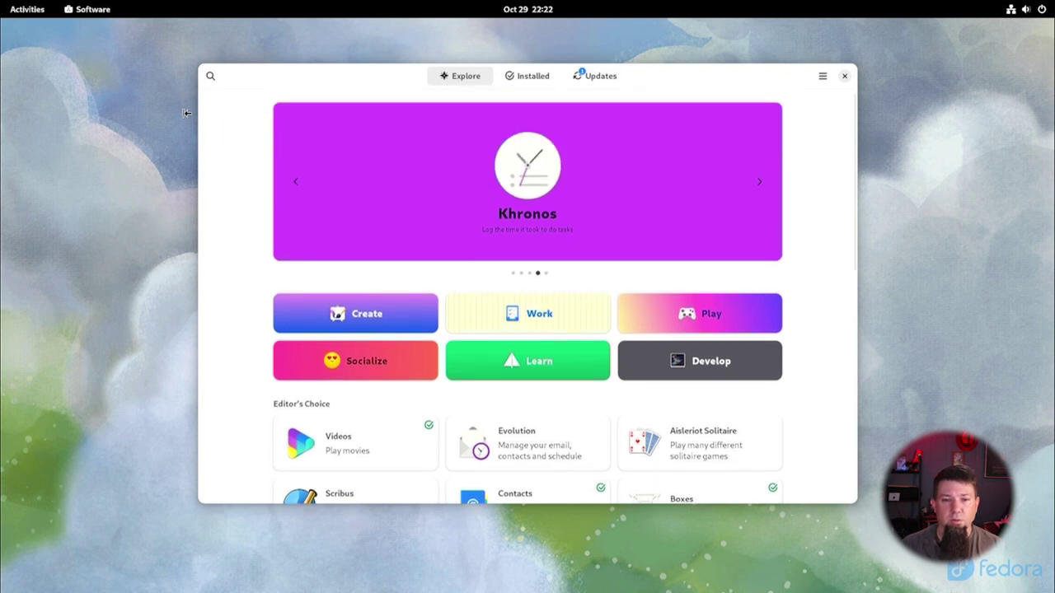
{"action": "left_click", "coordinate": [210, 77]}
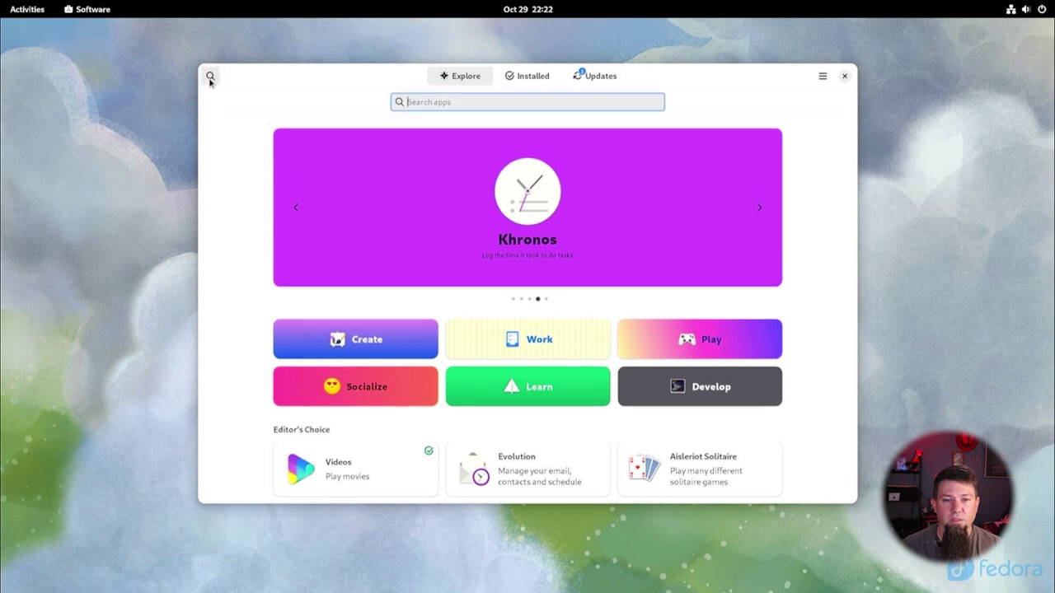
Search for 'steam', start installing Steam from its page, and return to the results.
{"action": "type", "text": "steam"}
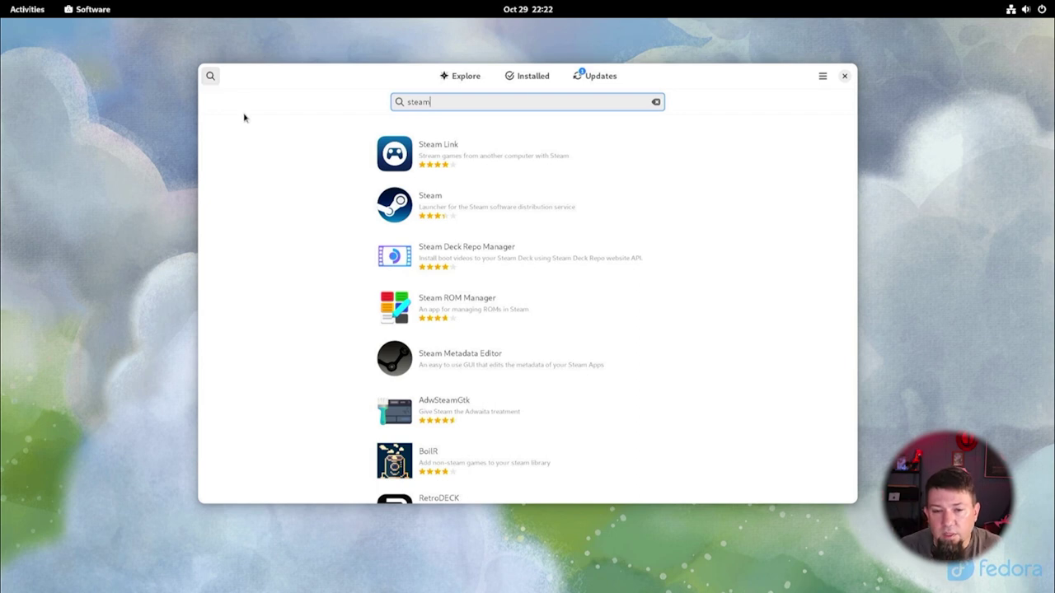
{"action": "left_click", "coordinate": [422, 206]}
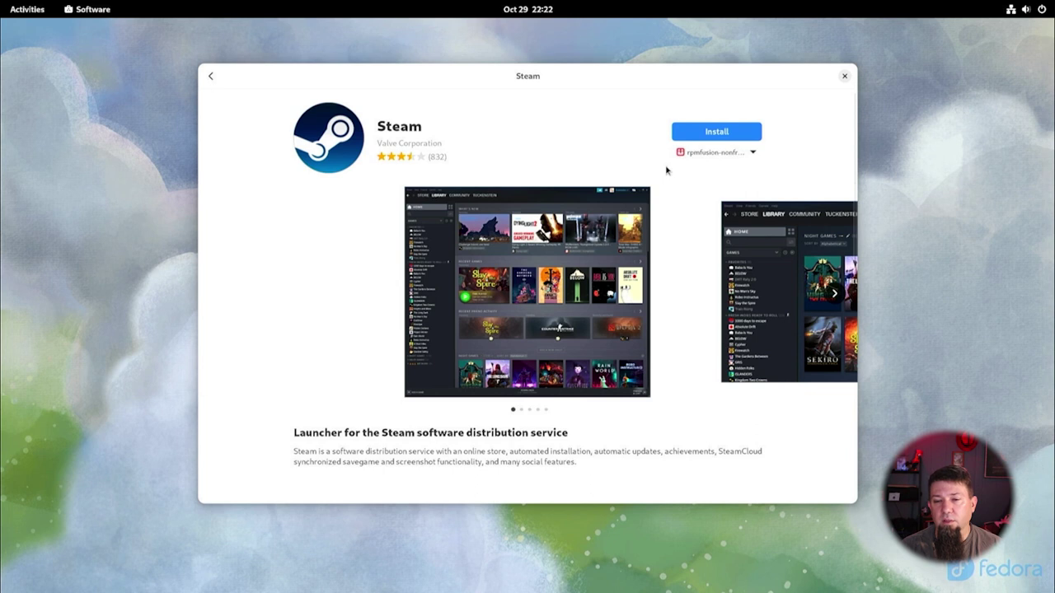
{"action": "left_click", "coordinate": [708, 137]}
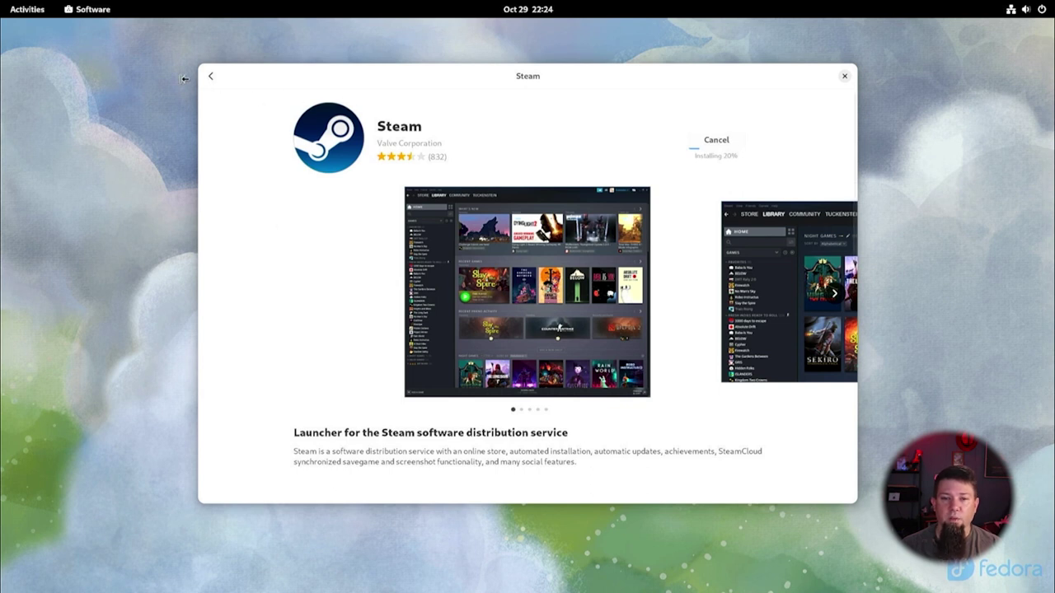
{"action": "left_click", "coordinate": [212, 76]}
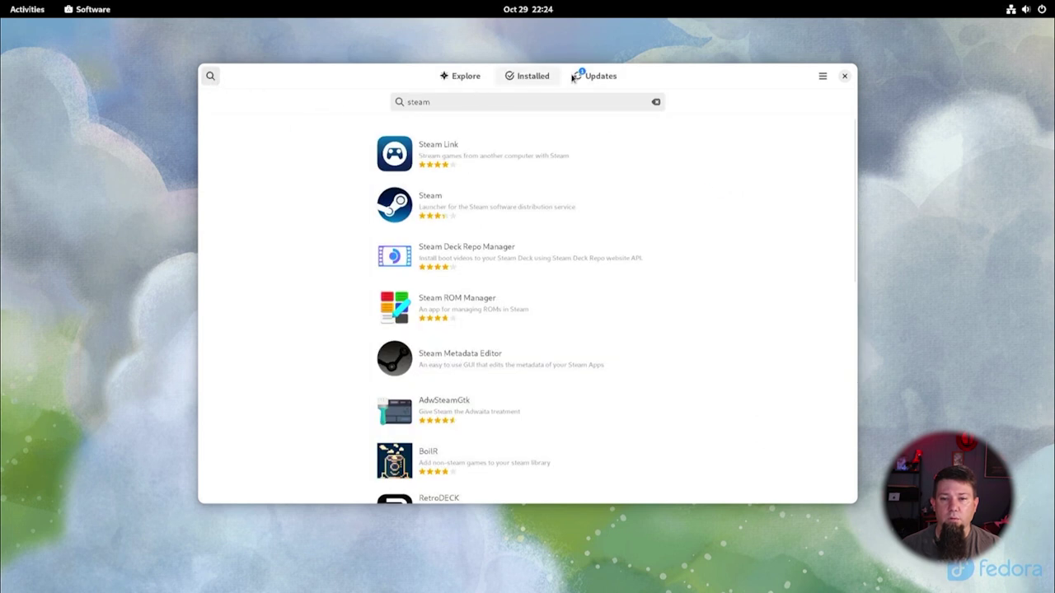
Check Steam's install progress, then close the search and return to the overview.
{"action": "left_click", "coordinate": [437, 198]}
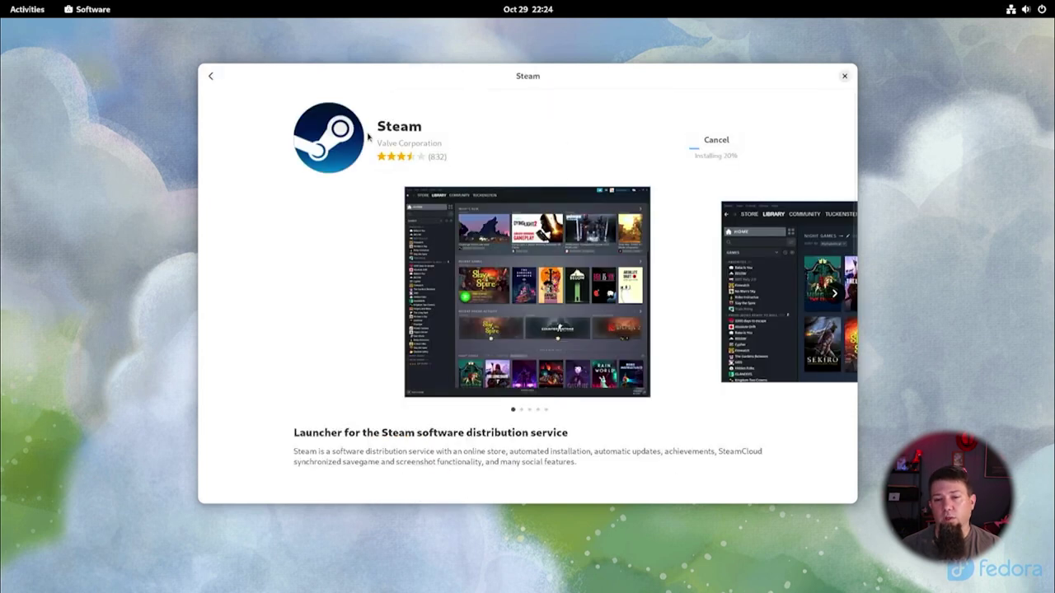
{"action": "left_click", "coordinate": [210, 76]}
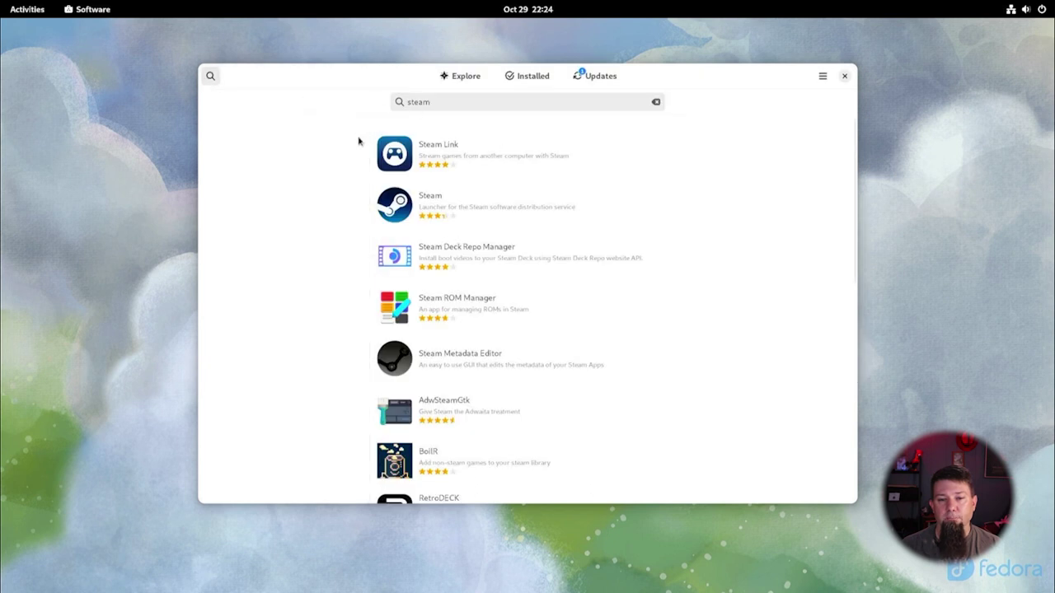
{"action": "left_click", "coordinate": [210, 76]}
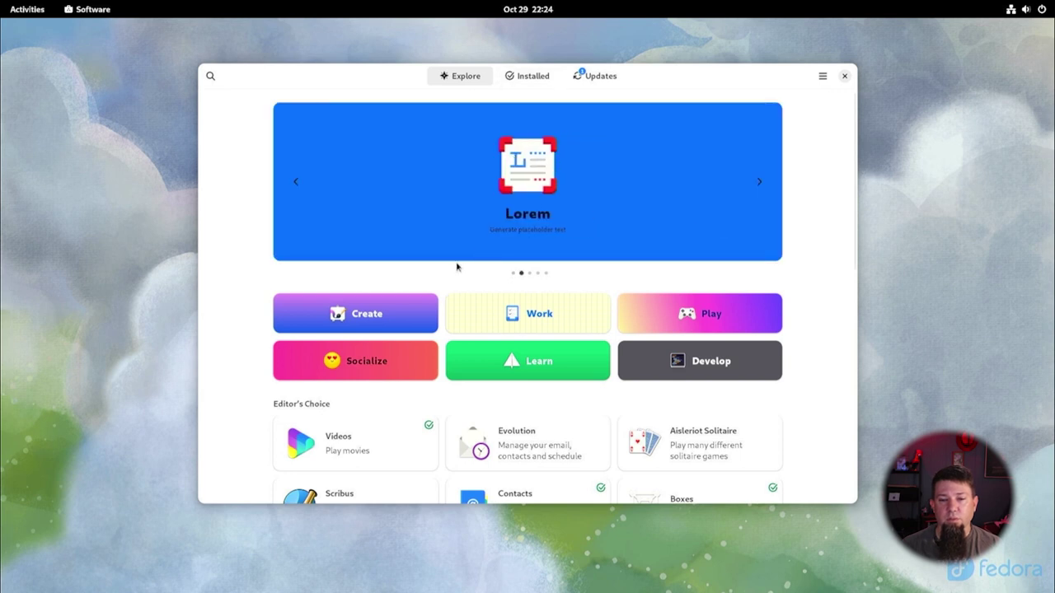
Glance at the Work category and Updates, then show the Installed apps list.
{"action": "left_click", "coordinate": [539, 322]}
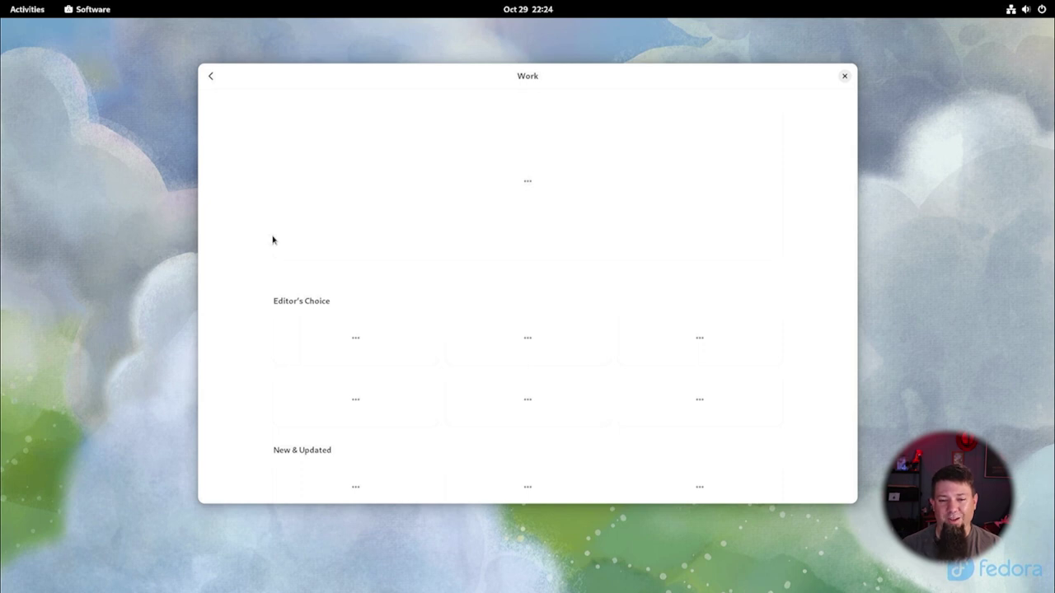
{"action": "left_click", "coordinate": [211, 78]}
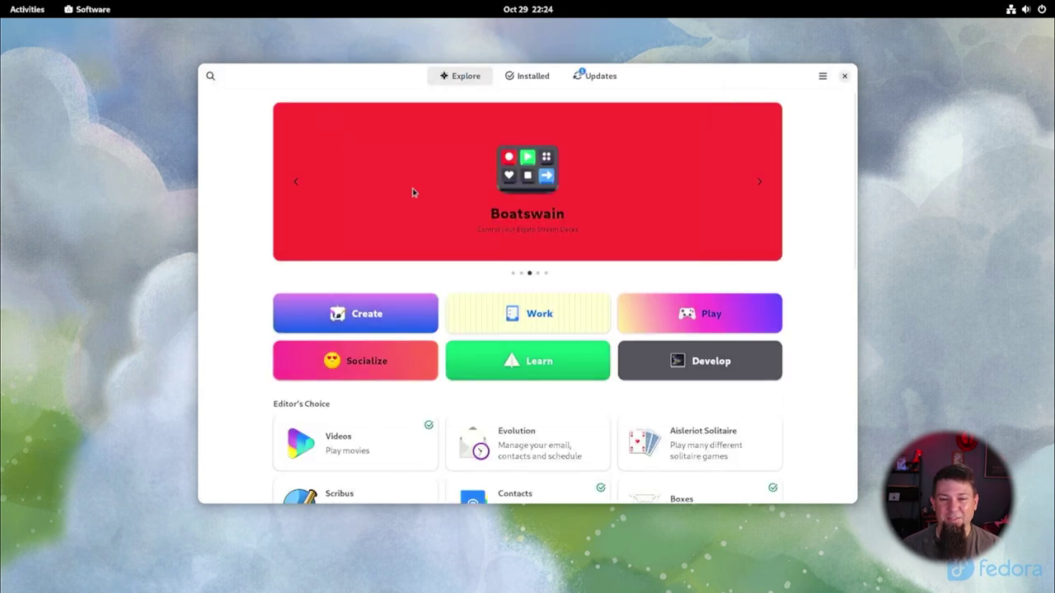
{"action": "left_click", "coordinate": [578, 77]}
{"action": "left_click", "coordinate": [527, 77]}
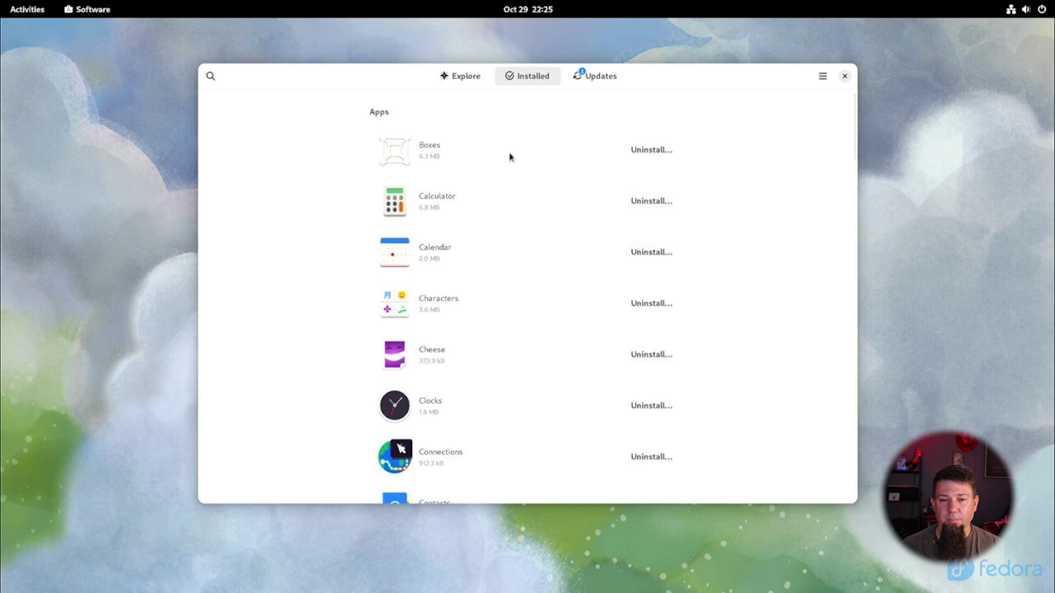
Find Steam (3.9 MB) in the Installed list and open its details page.
{"action": "scroll", "coordinate": [509, 157], "scroll_direction": "down", "scroll_amount": 5}
{"action": "scroll", "coordinate": [510, 157], "scroll_direction": "down", "scroll_amount": 10}
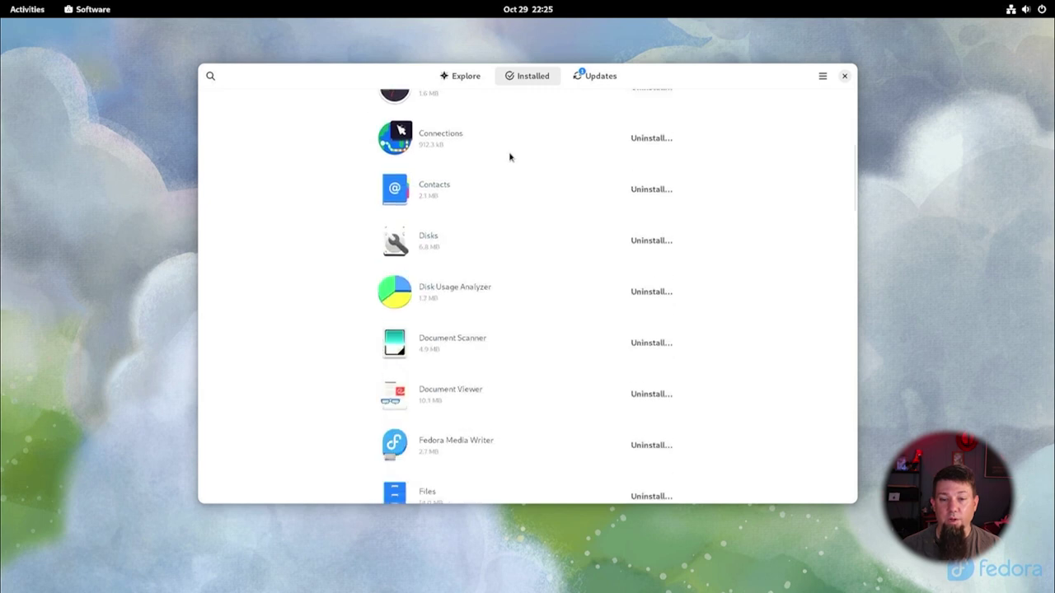
{"action": "scroll", "coordinate": [510, 156], "scroll_direction": "down", "scroll_amount": 1}
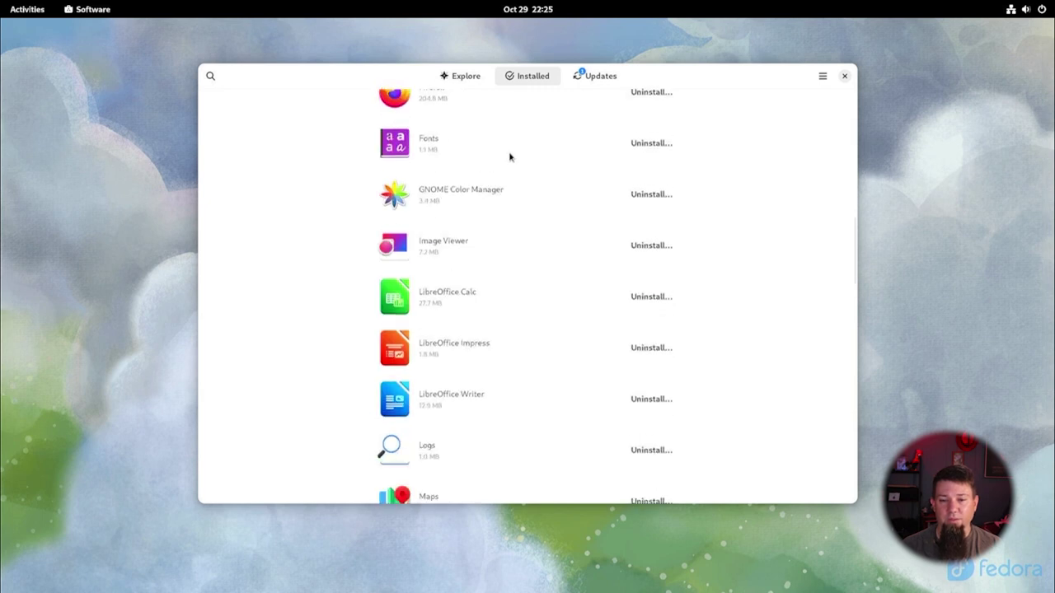
{"action": "scroll", "coordinate": [510, 156], "scroll_direction": "up", "scroll_amount": 2}
{"action": "scroll", "coordinate": [510, 157], "scroll_direction": "up", "scroll_amount": 6}
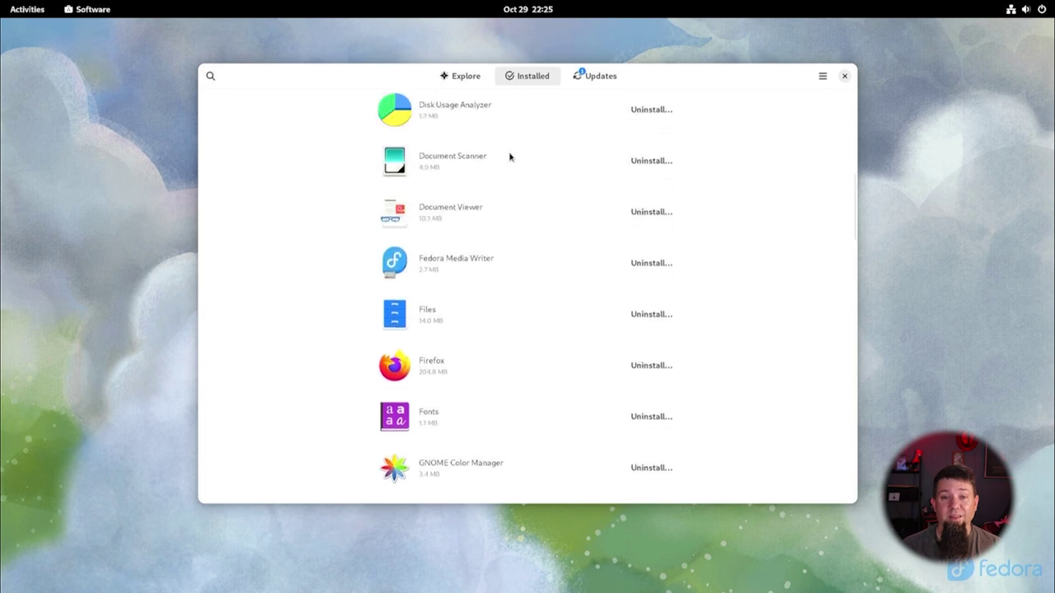
{"action": "scroll", "coordinate": [509, 156], "scroll_direction": "down", "scroll_amount": 15}
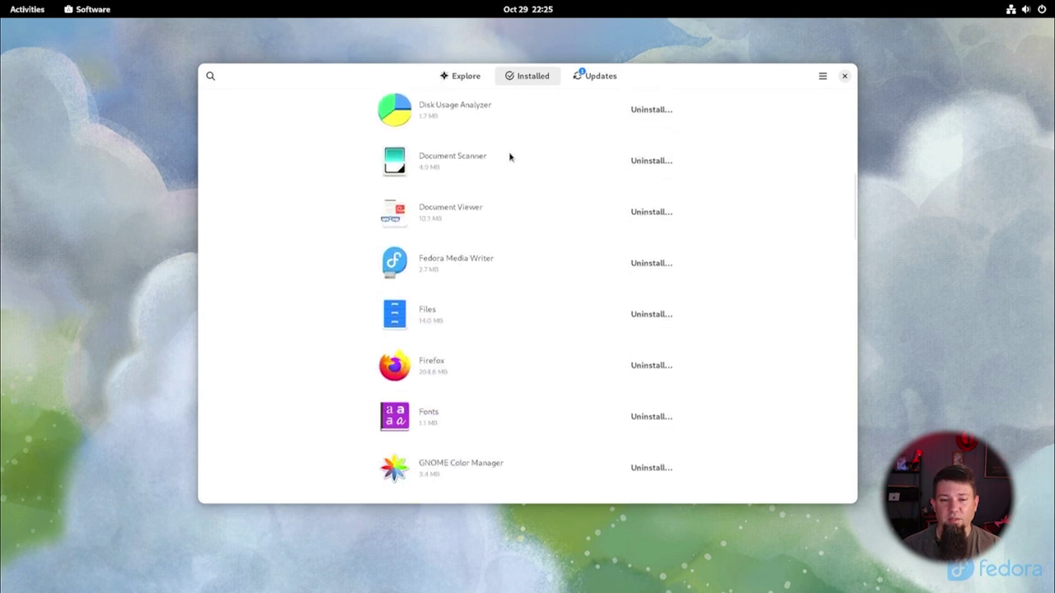
{"action": "scroll", "coordinate": [510, 156], "scroll_direction": "down", "scroll_amount": 10}
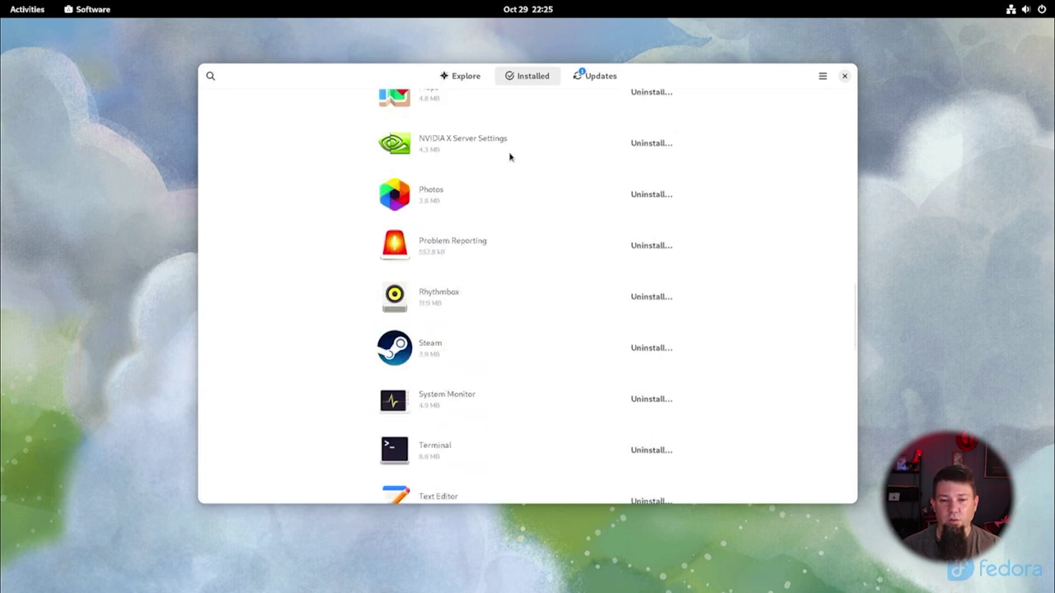
{"action": "scroll", "coordinate": [510, 156], "scroll_direction": "up", "scroll_amount": 2}
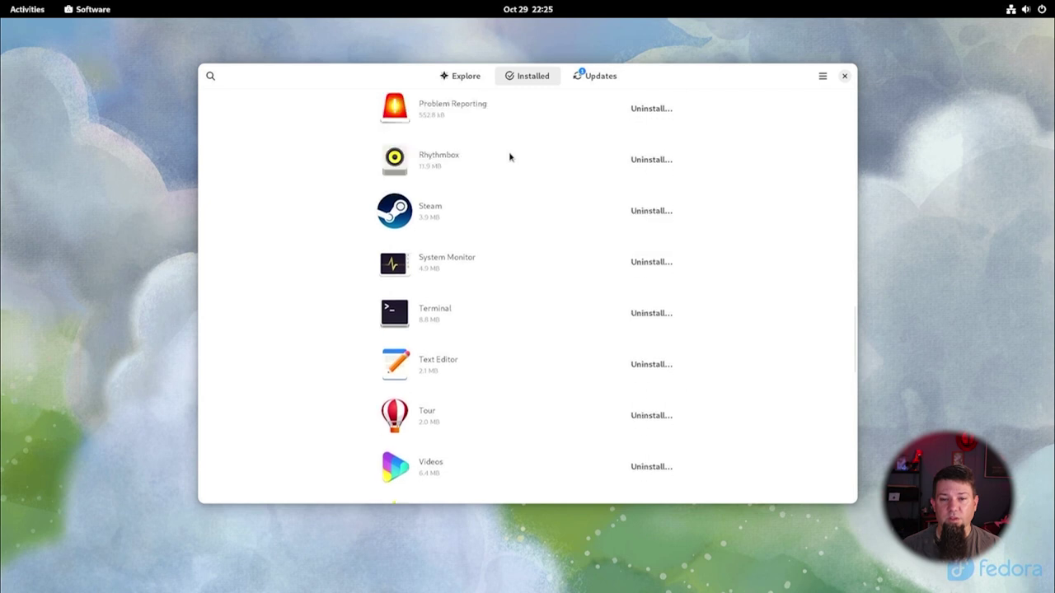
{"action": "left_click", "coordinate": [445, 221]}
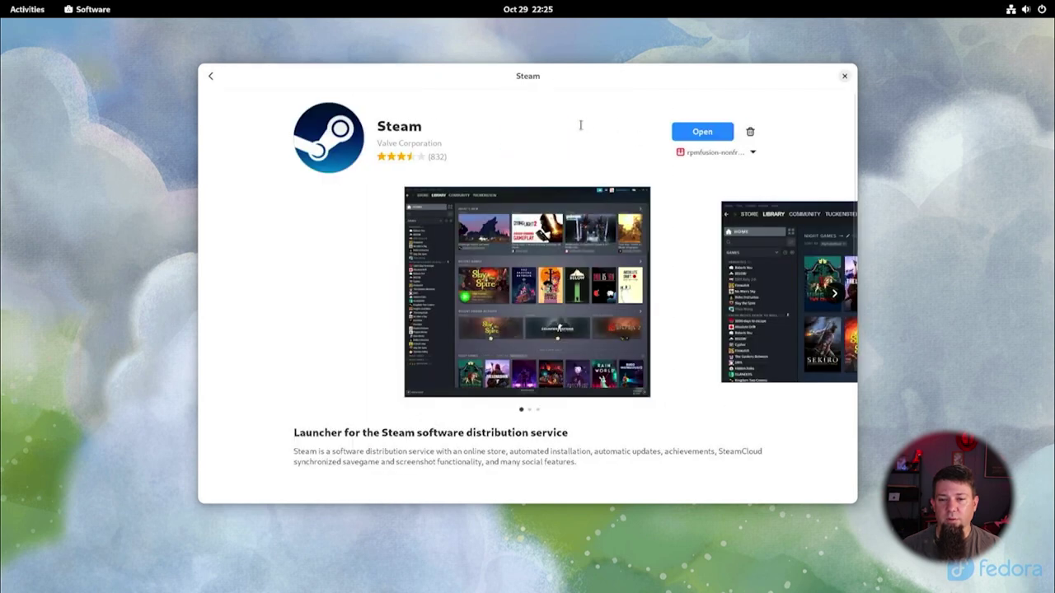
Launch Steam and move its self-update dialog to the lower right of the screen.
{"action": "left_click", "coordinate": [711, 134]}
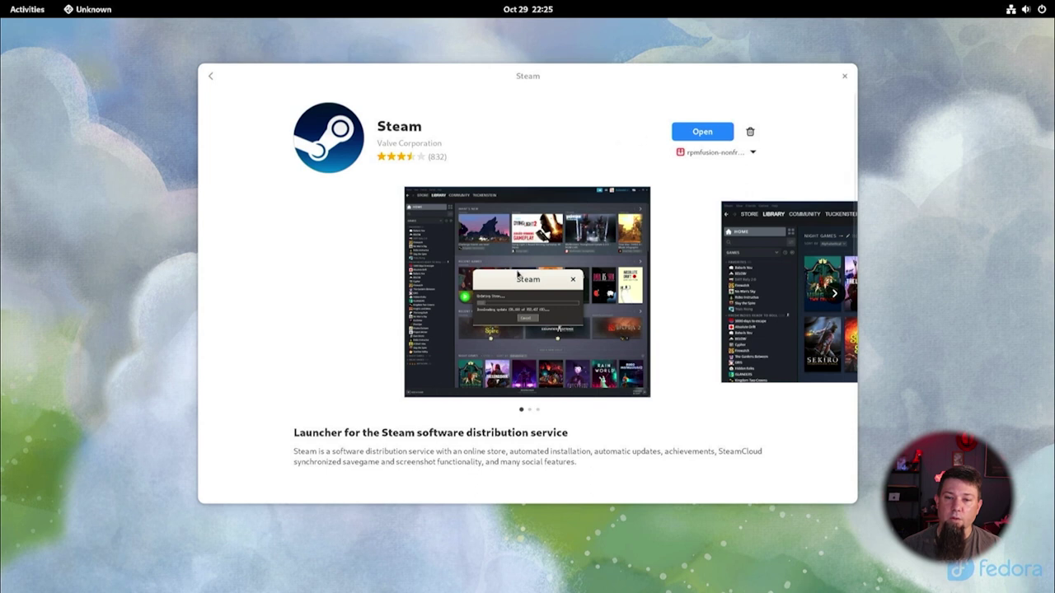
{"action": "left_click_drag", "start_coordinate": [524, 286], "coordinate": [935, 460]}
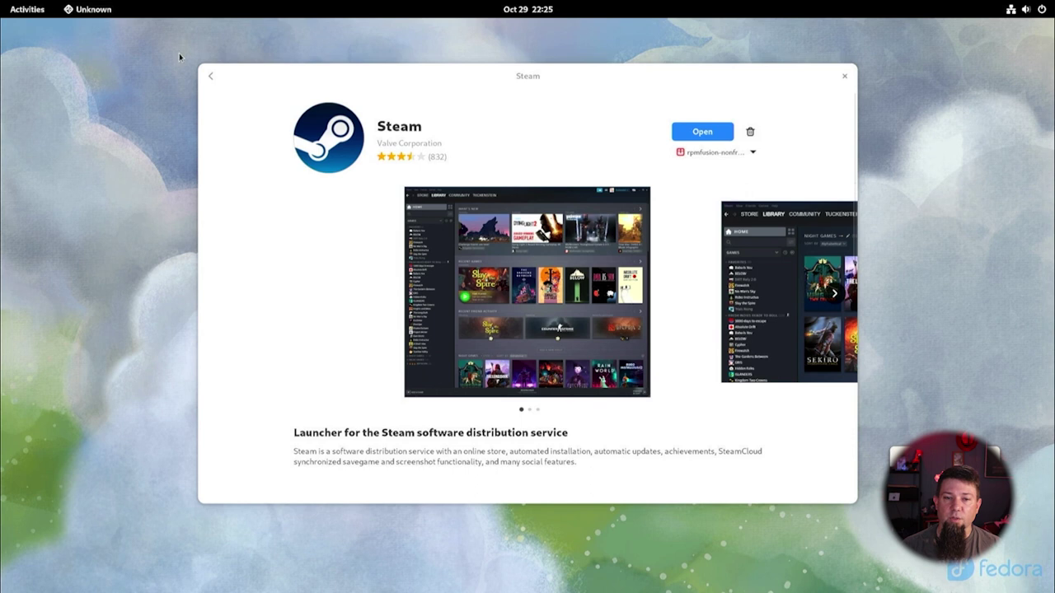
Browse the Work category's Editor's Choice apps, then close GNOME Software.
{"action": "left_click", "coordinate": [211, 76]}
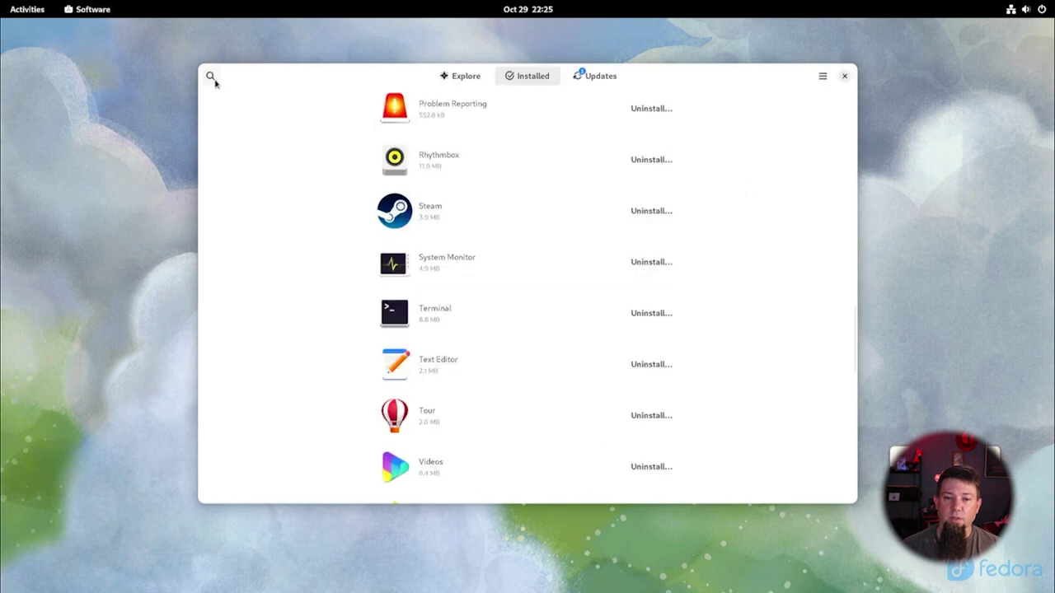
{"action": "left_click", "coordinate": [211, 76]}
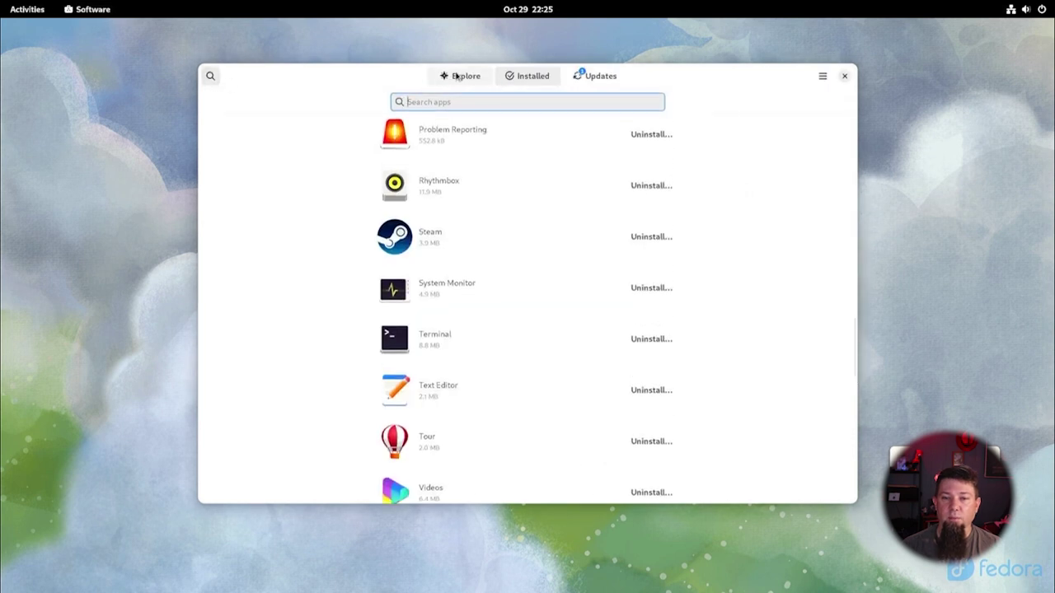
{"action": "left_click", "coordinate": [451, 77]}
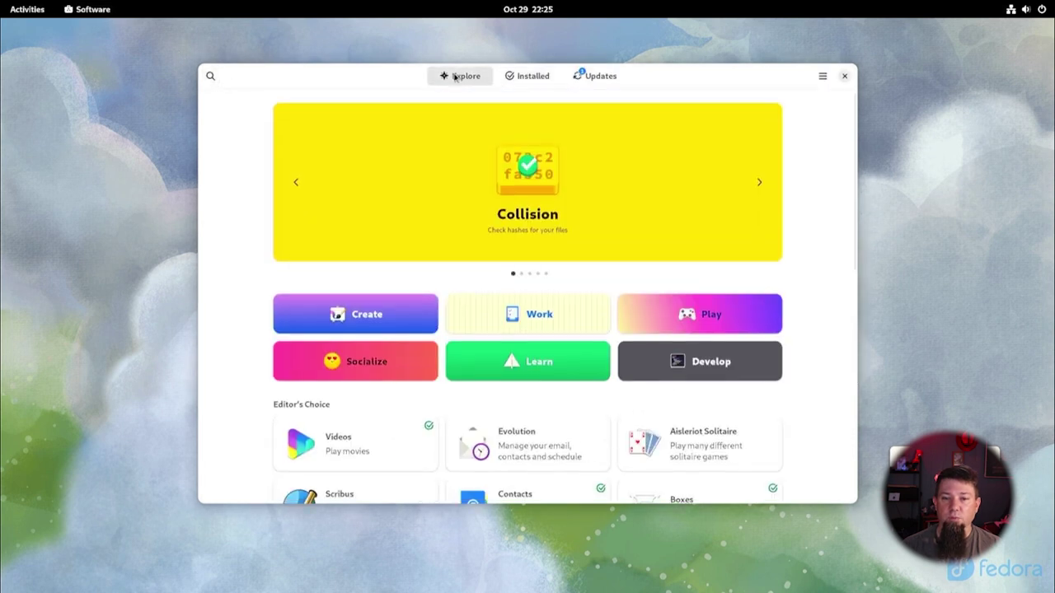
{"action": "left_click", "coordinate": [510, 322]}
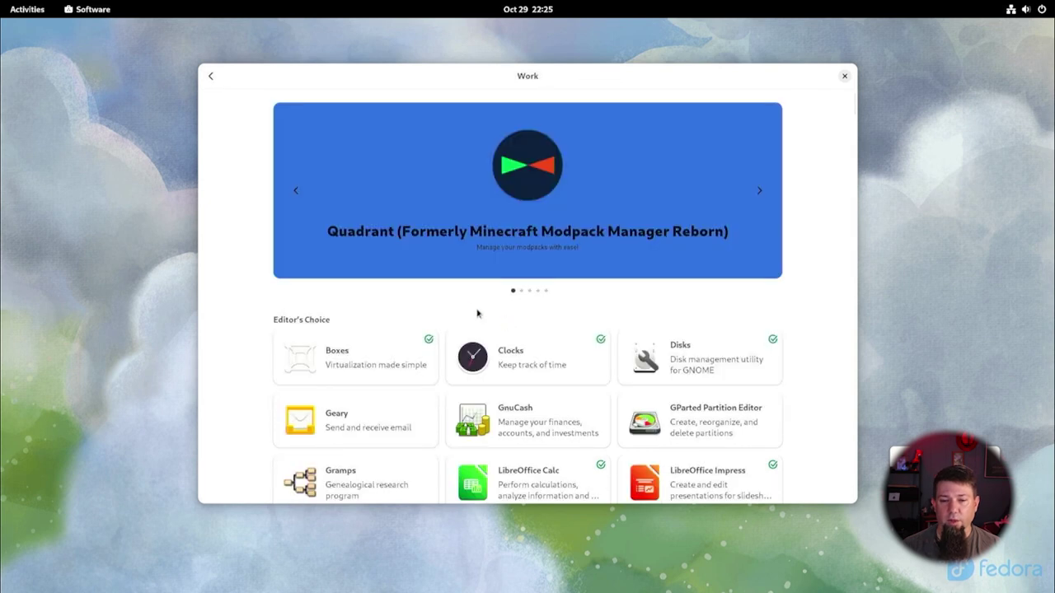
{"action": "scroll", "coordinate": [459, 299], "scroll_direction": "down", "scroll_amount": 2}
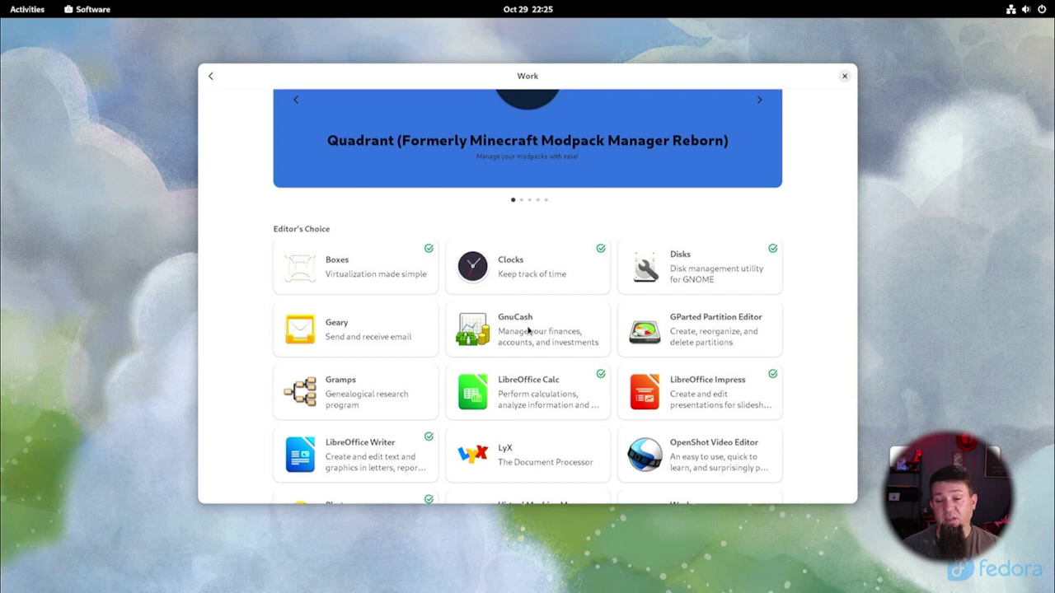
{"action": "scroll", "coordinate": [528, 331], "scroll_direction": "down", "scroll_amount": 1}
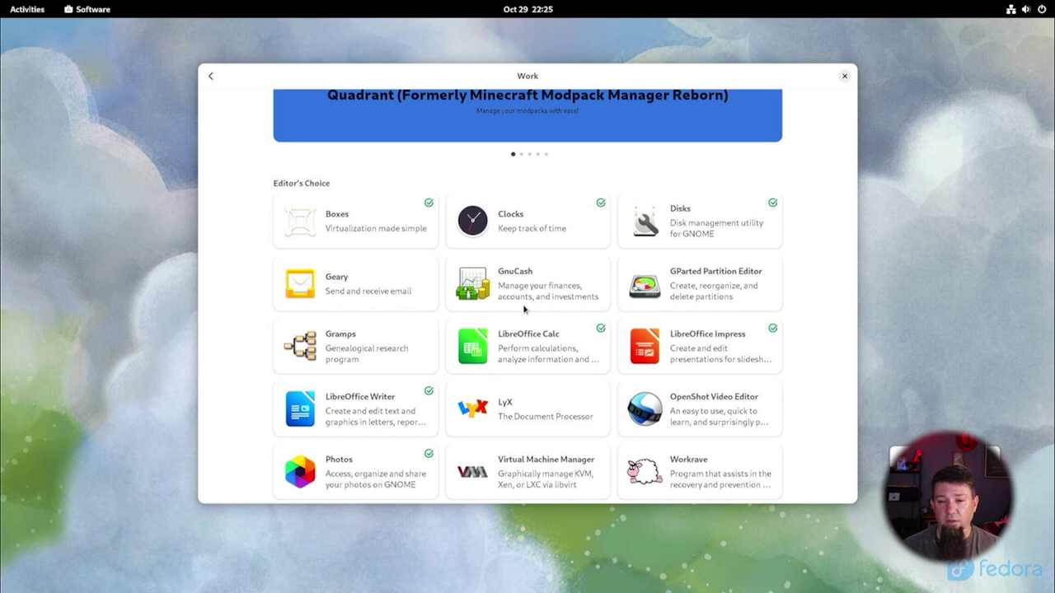
{"action": "scroll", "coordinate": [524, 310], "scroll_direction": "down", "scroll_amount": 1}
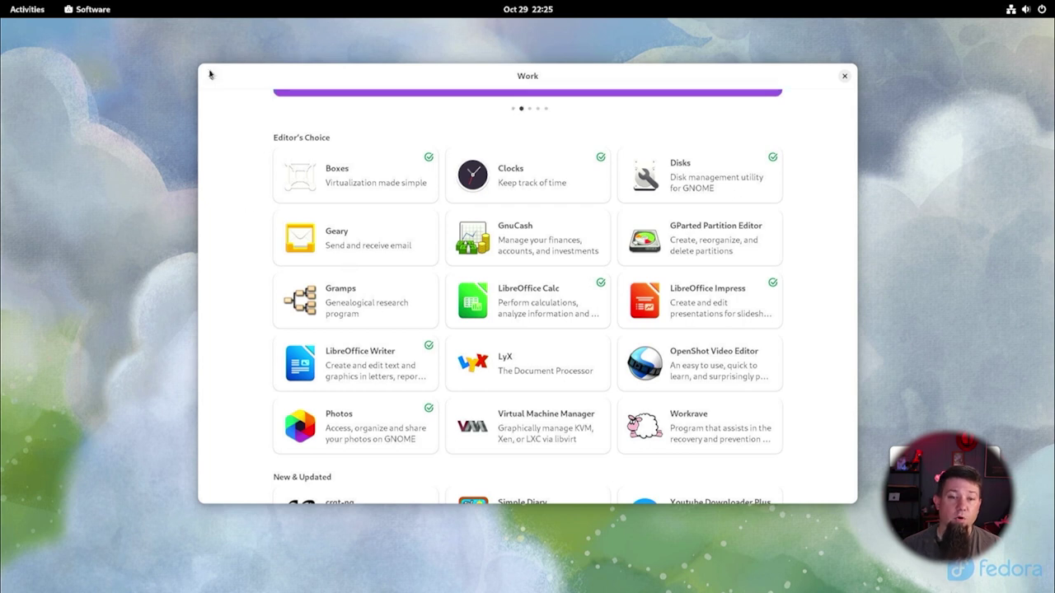
{"action": "left_click", "coordinate": [844, 77]}
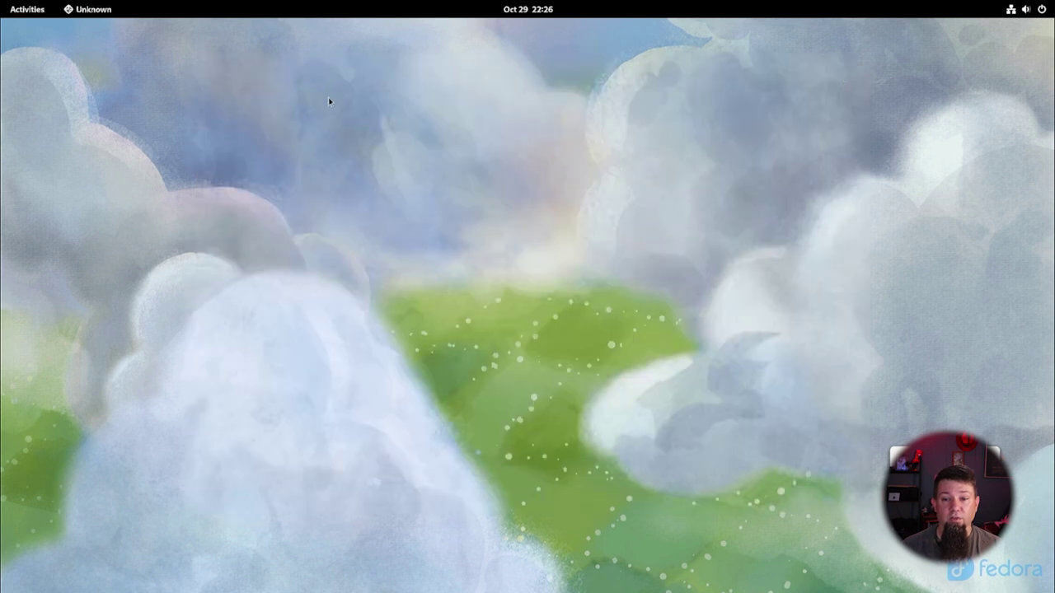
{"action": "left_click", "coordinate": [26, 15]}
{"action": "type", "text": "writer"}
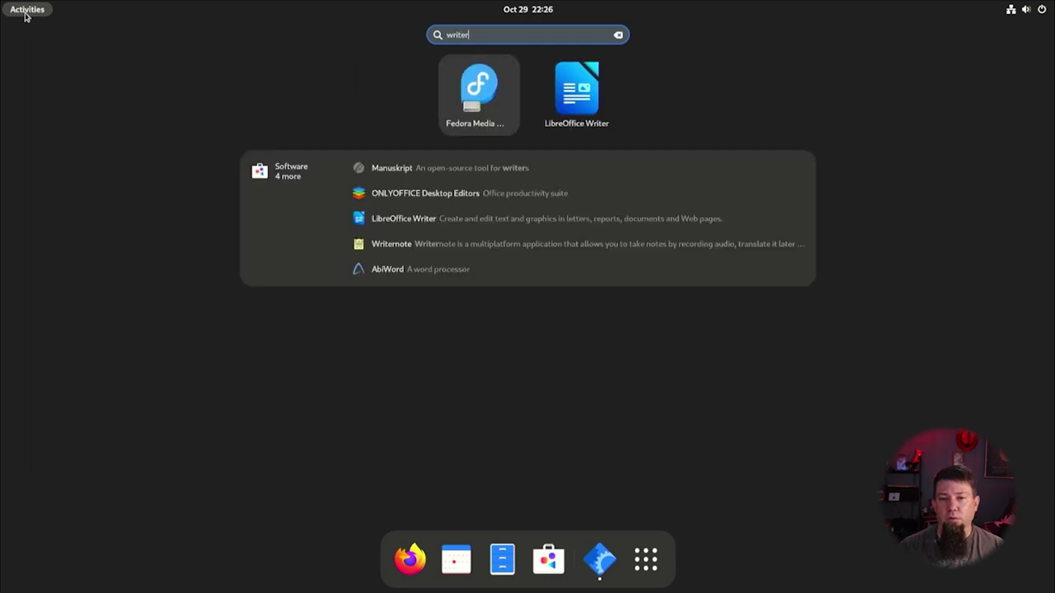
{"action": "left_click", "coordinate": [577, 93]}
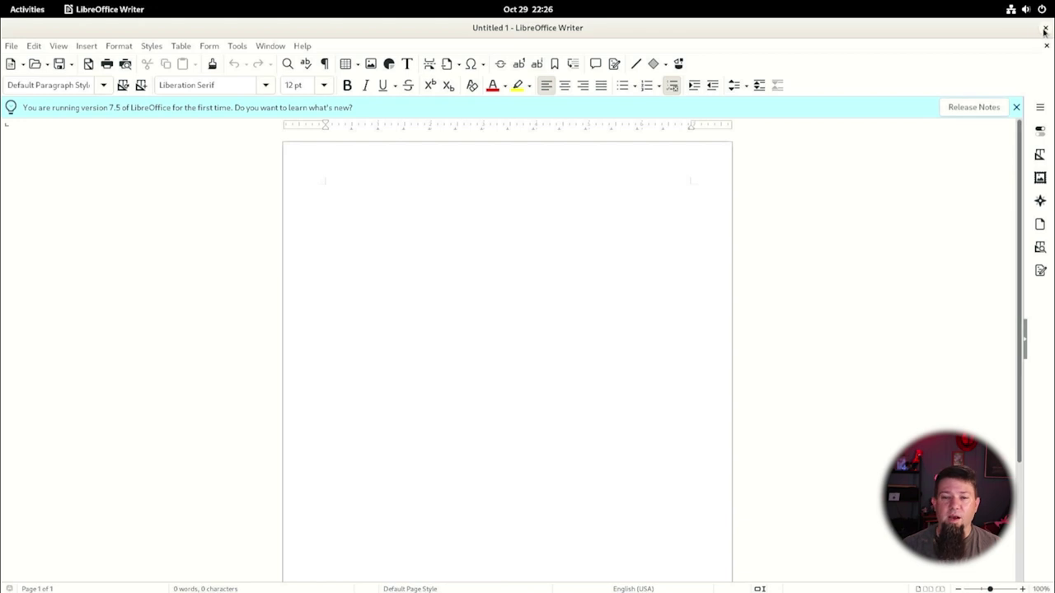
{"action": "left_click", "coordinate": [1045, 29]}
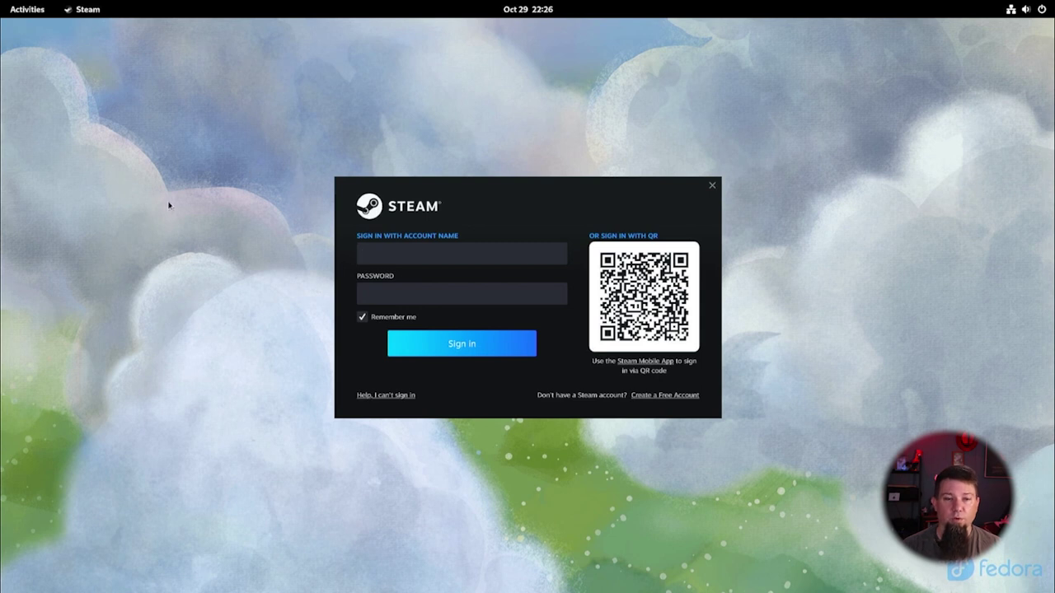
Launch Firefox from the Activities overview while Steam's sign-in window stays open.
{"action": "left_click", "coordinate": [25, 15]}
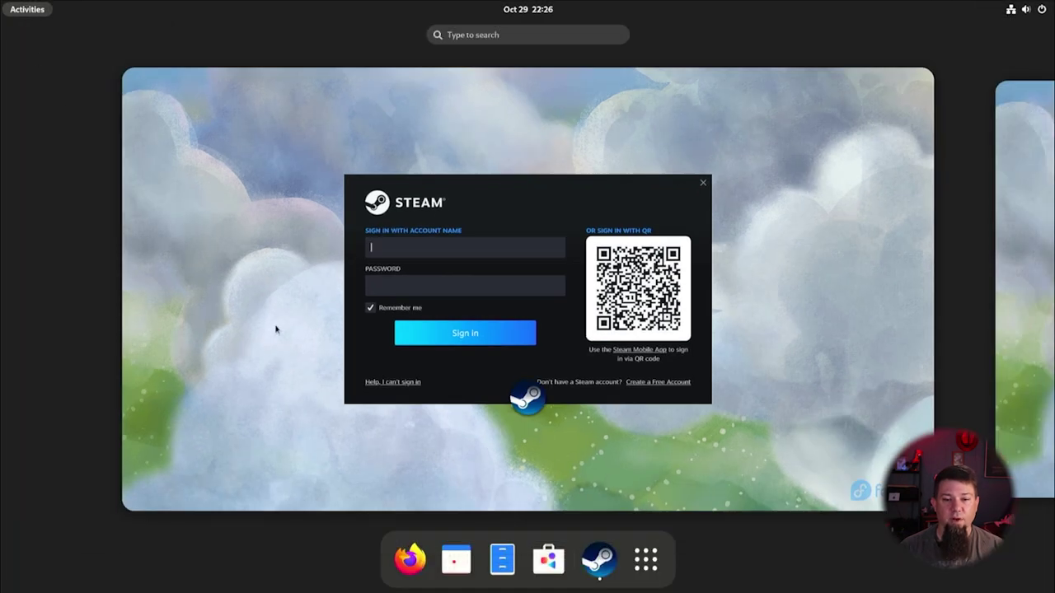
{"action": "left_click", "coordinate": [406, 556]}
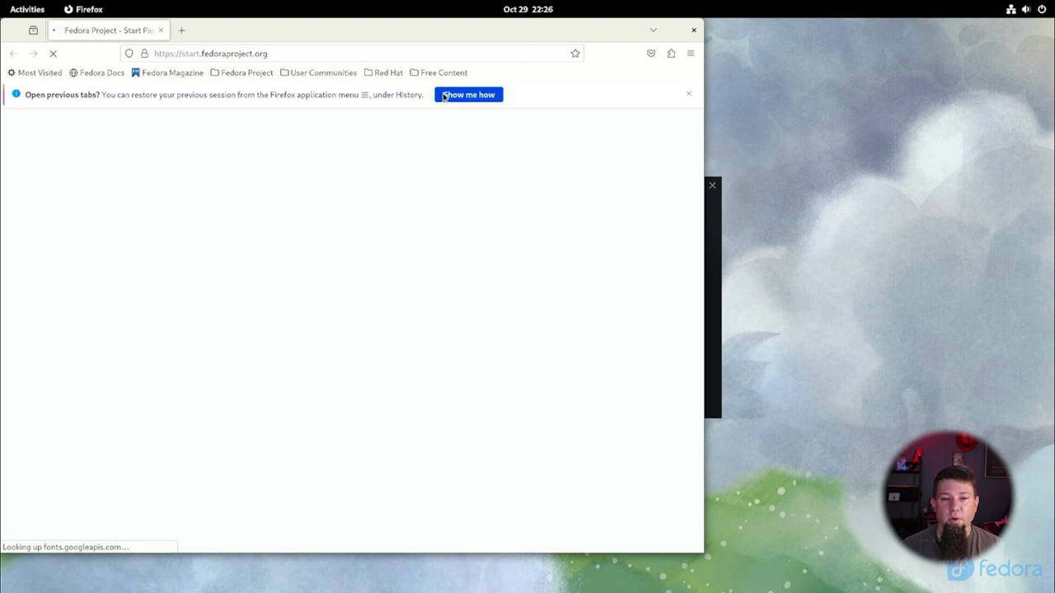
Load google.com in Firefox.
{"action": "left_click", "coordinate": [307, 52]}
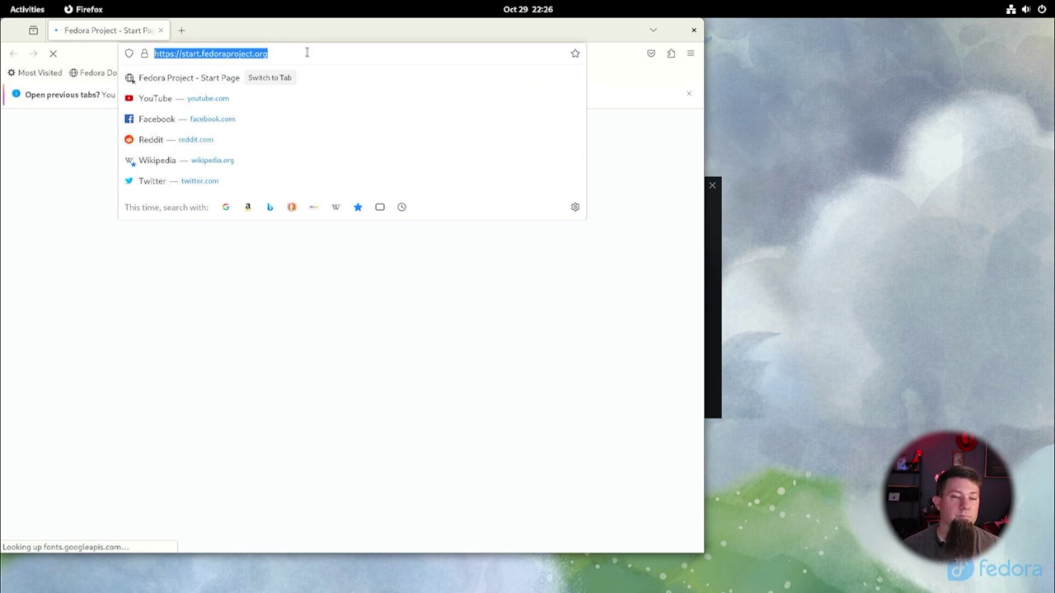
{"action": "type", "text": "google.com/"}
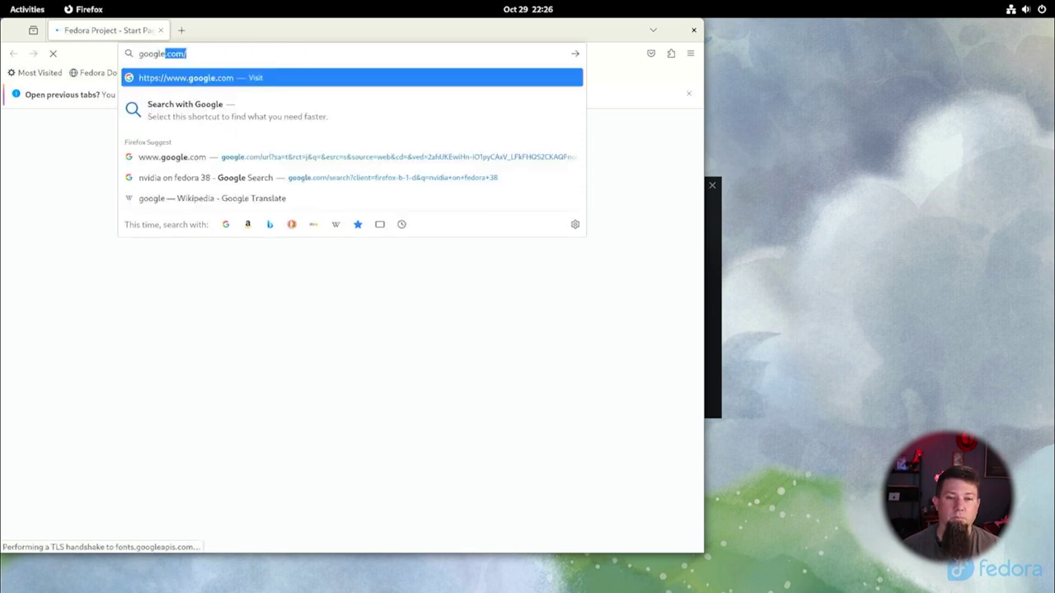
{"action": "key", "text": "Return"}
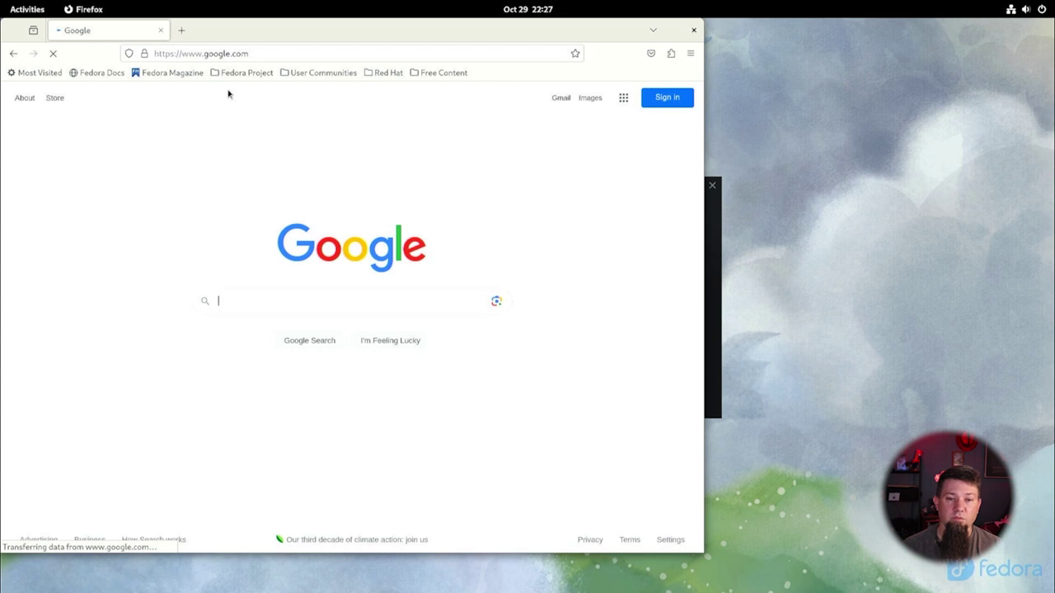
Dismiss the address suggestions and briefly check the list of open tabs.
{"action": "left_click", "coordinate": [225, 53]}
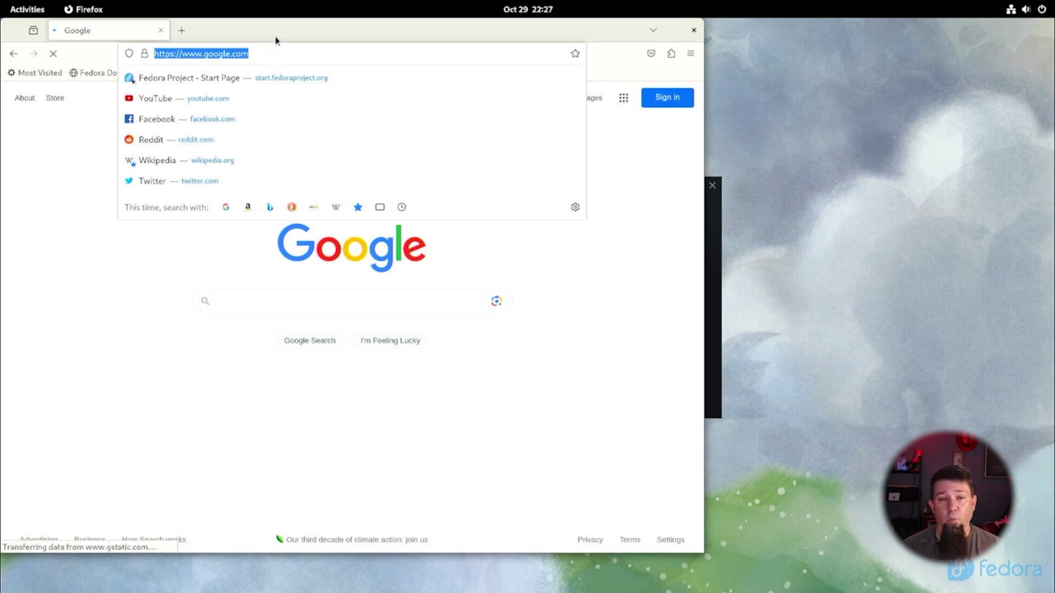
{"action": "left_click", "coordinate": [275, 36]}
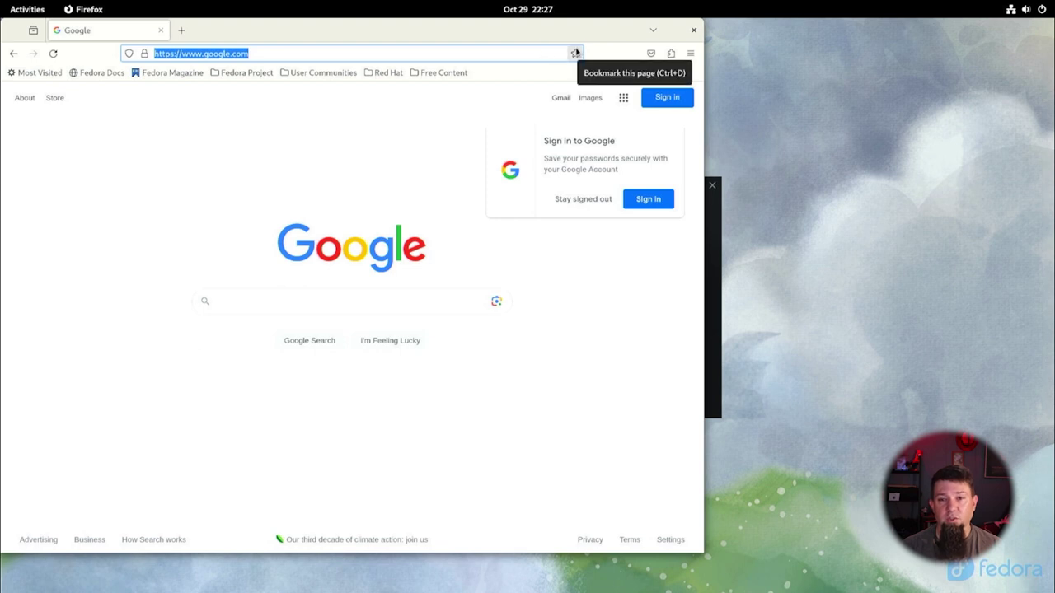
{"action": "left_click", "coordinate": [653, 32]}
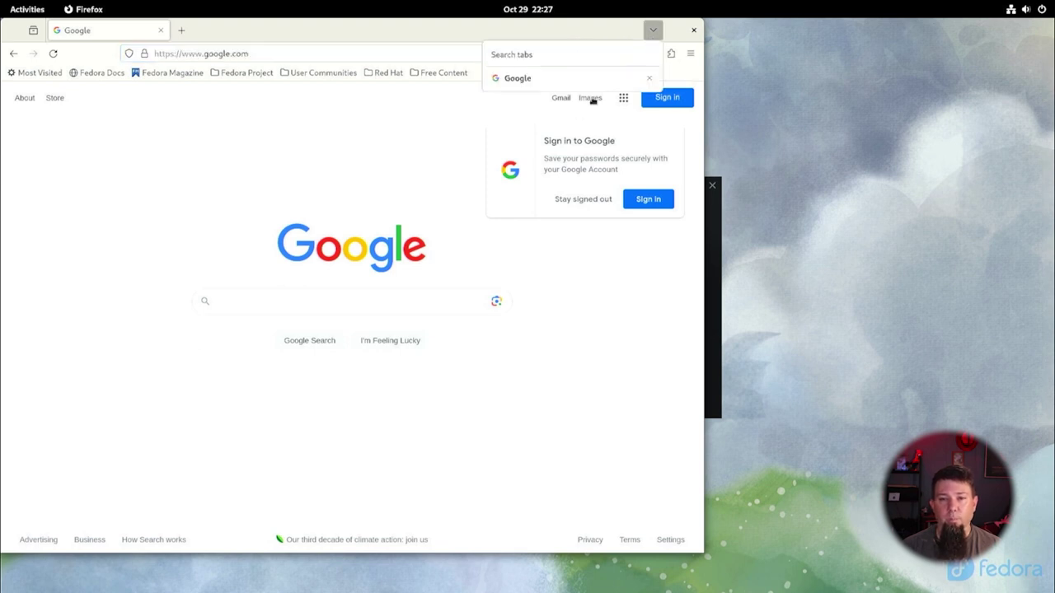
{"action": "left_click", "coordinate": [534, 32]}
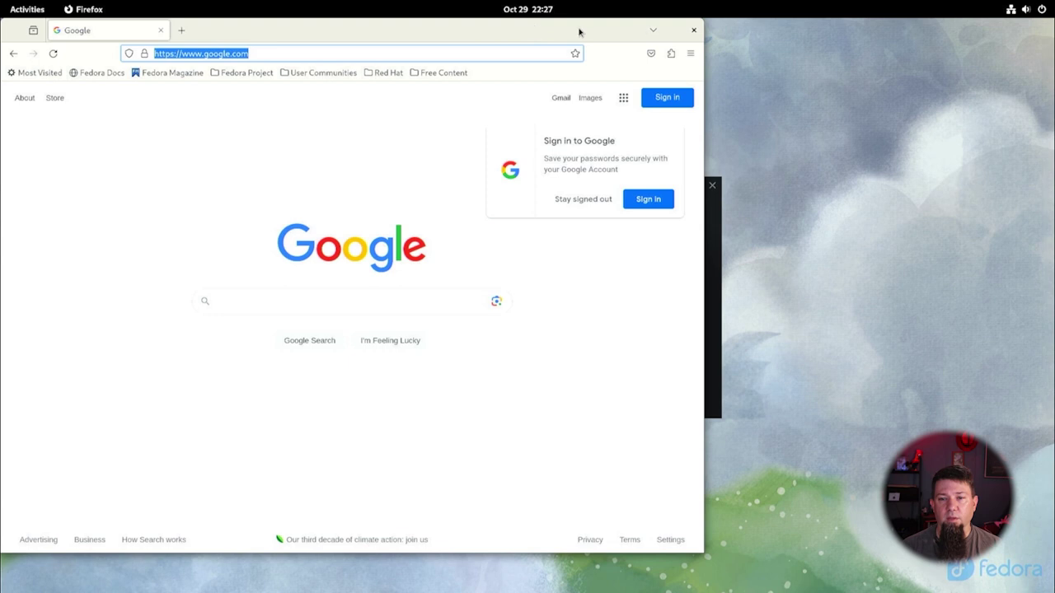
Shrink Firefox to a smaller window low on the left and bring Steam's sign-in forward.
{"action": "double_click", "coordinate": [679, 30]}
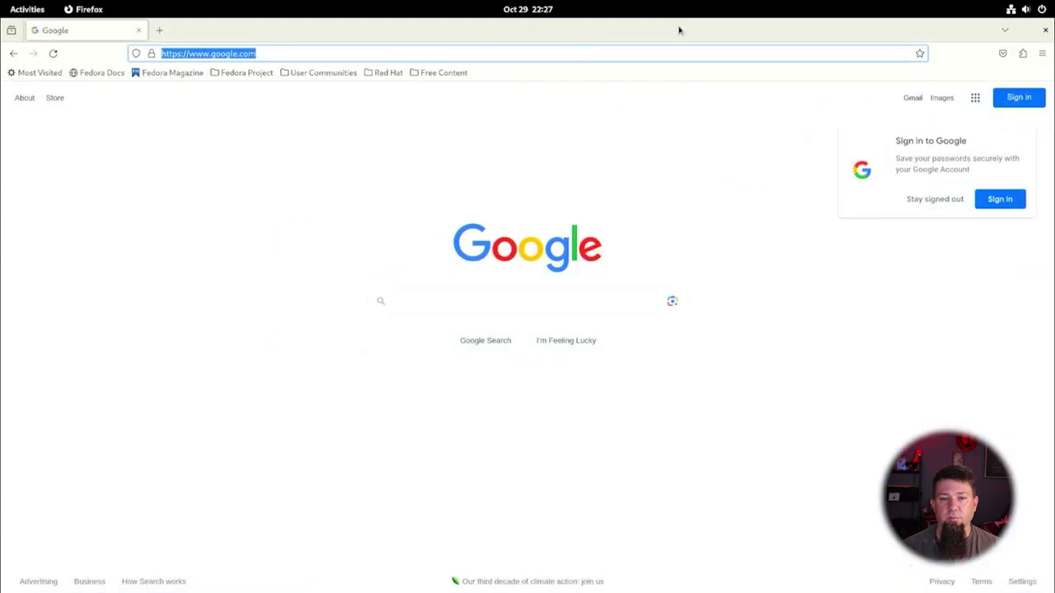
{"action": "left_click_drag", "start_coordinate": [638, 38], "coordinate": [454, 45]}
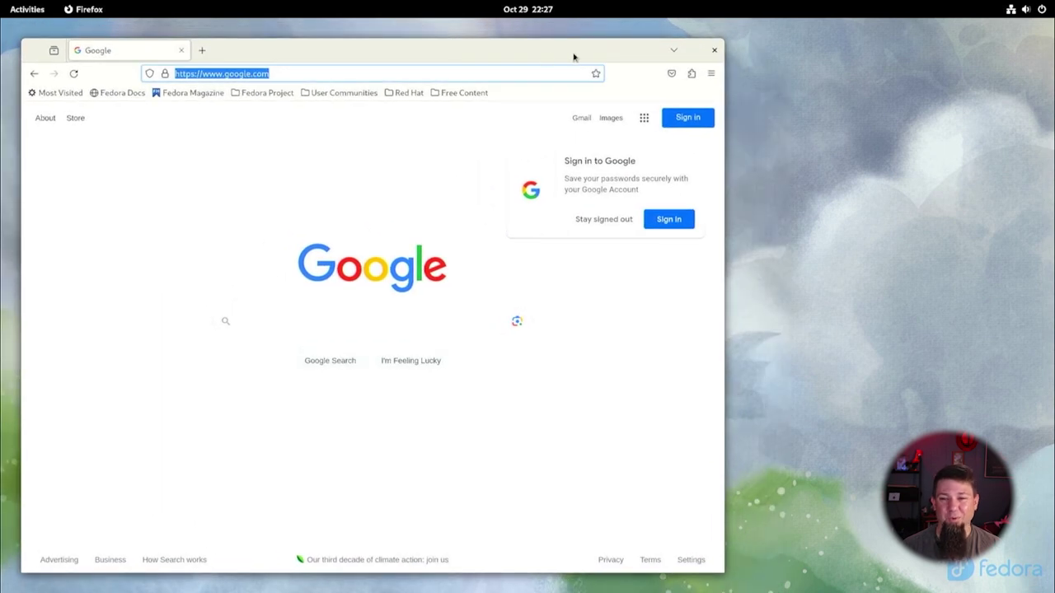
{"action": "left_click_drag", "start_coordinate": [584, 52], "coordinate": [564, 306]}
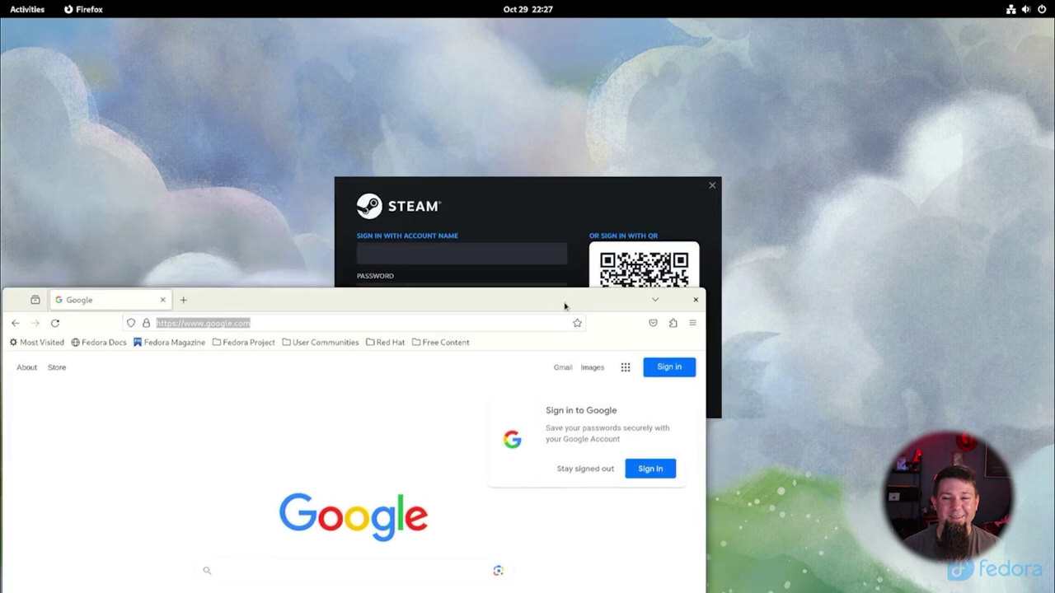
{"action": "left_click", "coordinate": [537, 195]}
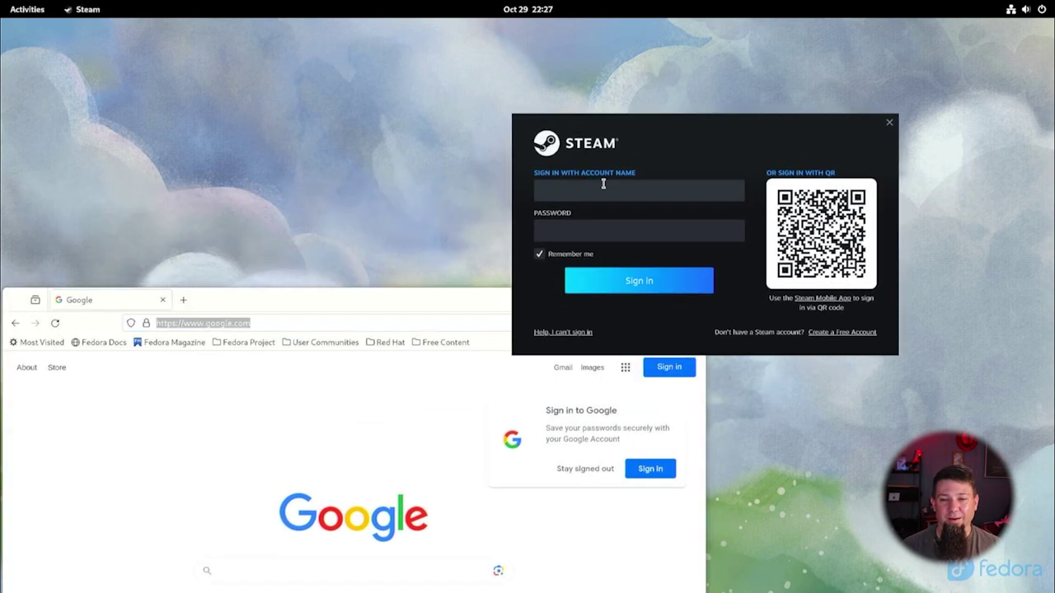